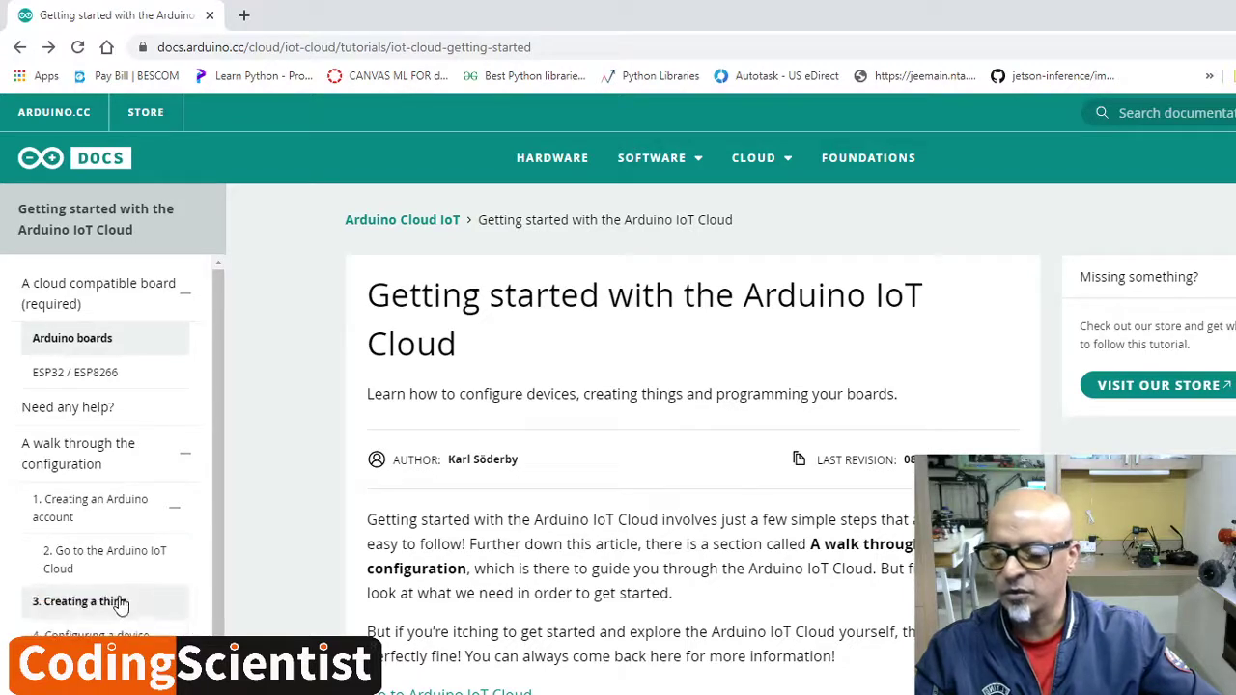
Step: Read the Arduino IoT Cloud getting-started guide from the compatible boards through ESP32 / ESP8266 support to the account creation section
{"action": "scroll", "coordinate": [120, 603], "scroll_direction": "down", "scroll_amount": 1}
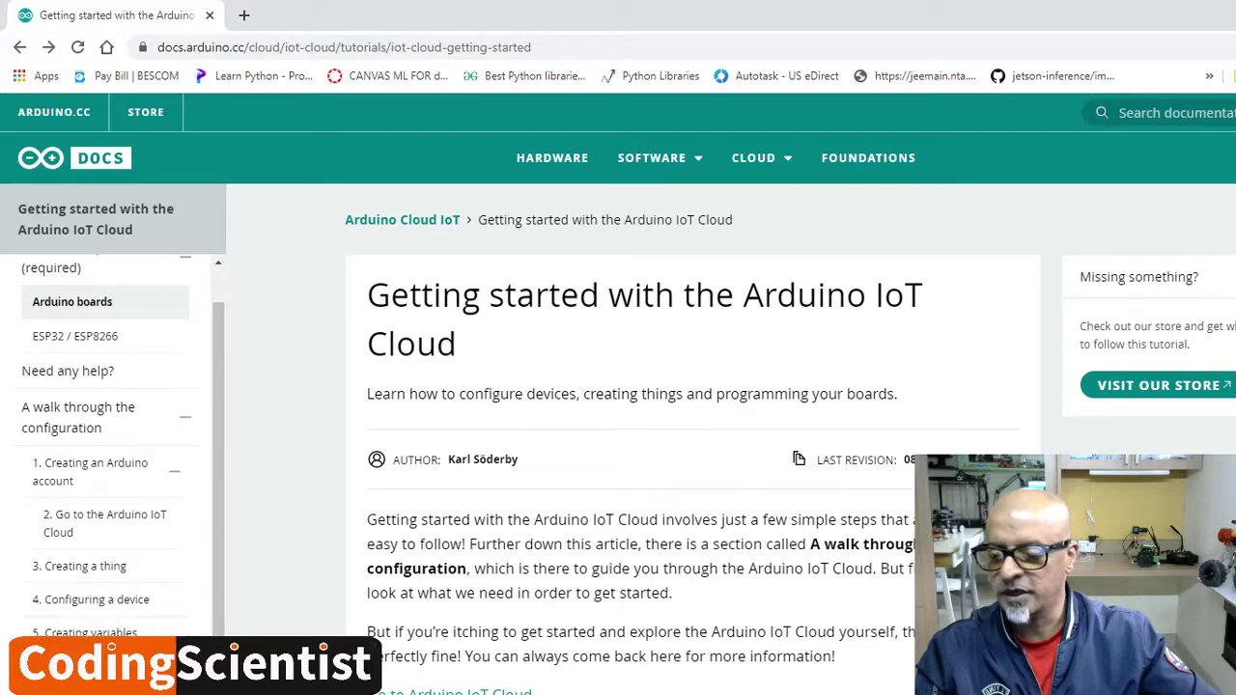
{"action": "scroll", "coordinate": [676, 483], "scroll_direction": "down", "scroll_amount": 1}
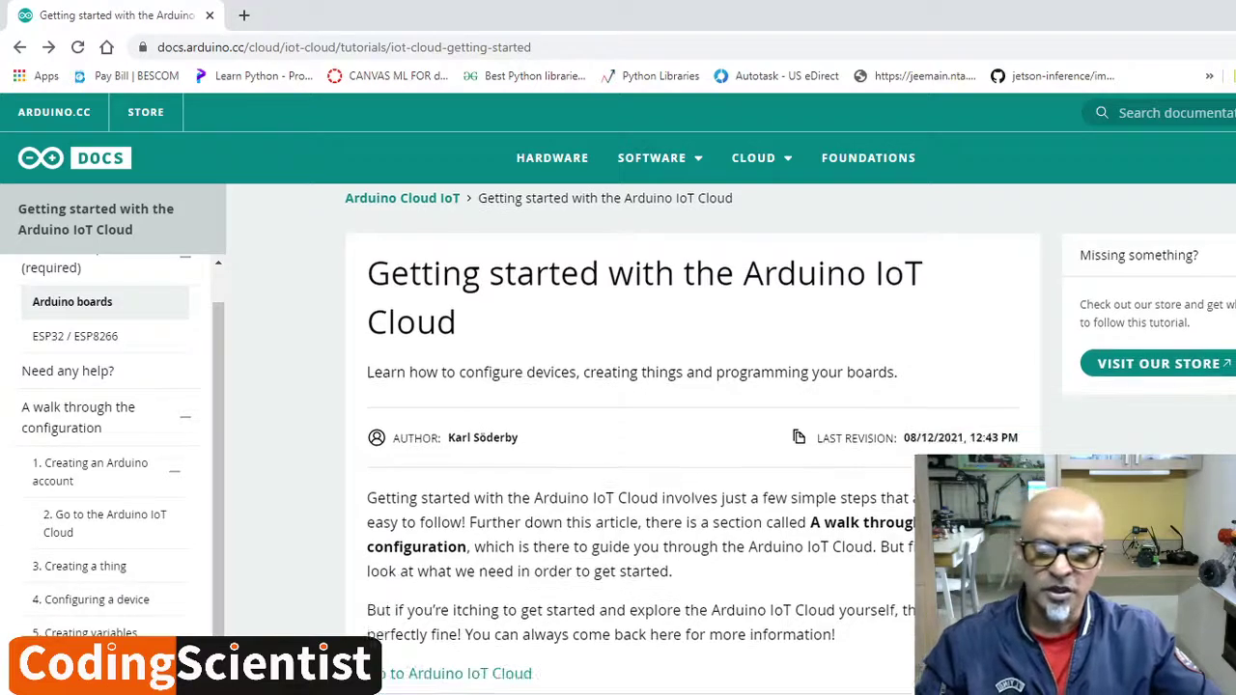
{"action": "scroll", "coordinate": [676, 434], "scroll_direction": "down", "scroll_amount": 2}
{"action": "scroll", "coordinate": [676, 435], "scroll_direction": "down", "scroll_amount": 4}
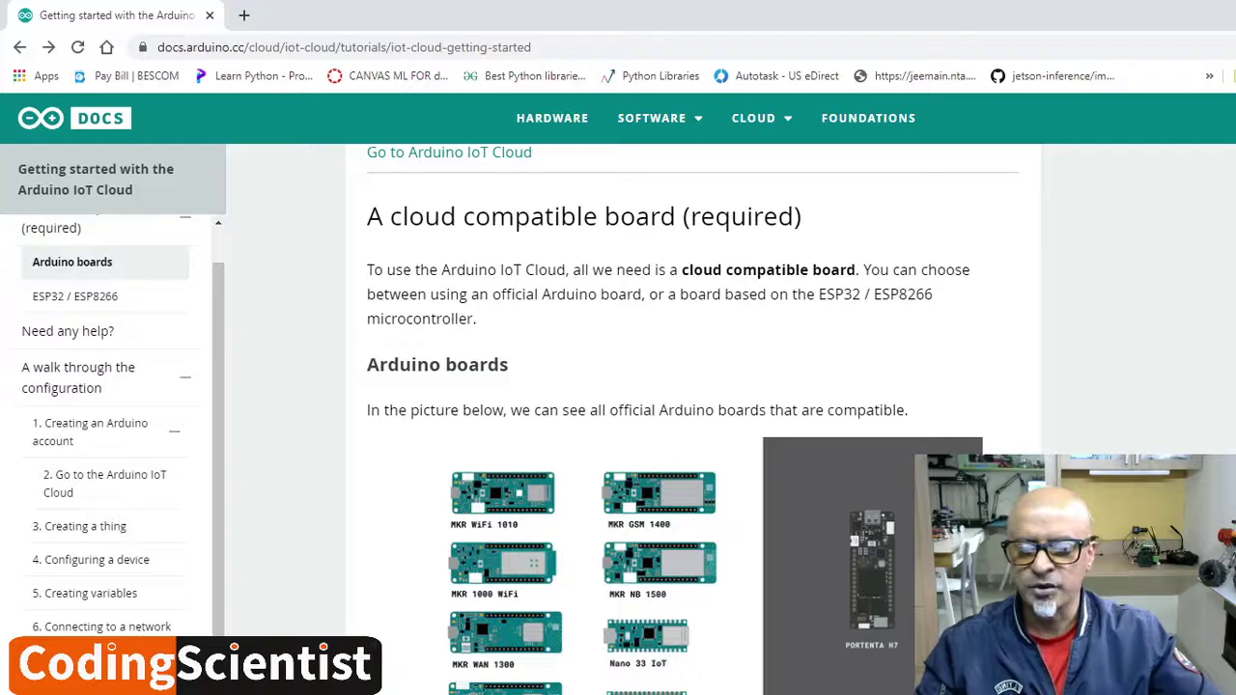
{"action": "scroll", "coordinate": [606, 405], "scroll_direction": "down", "scroll_amount": 2}
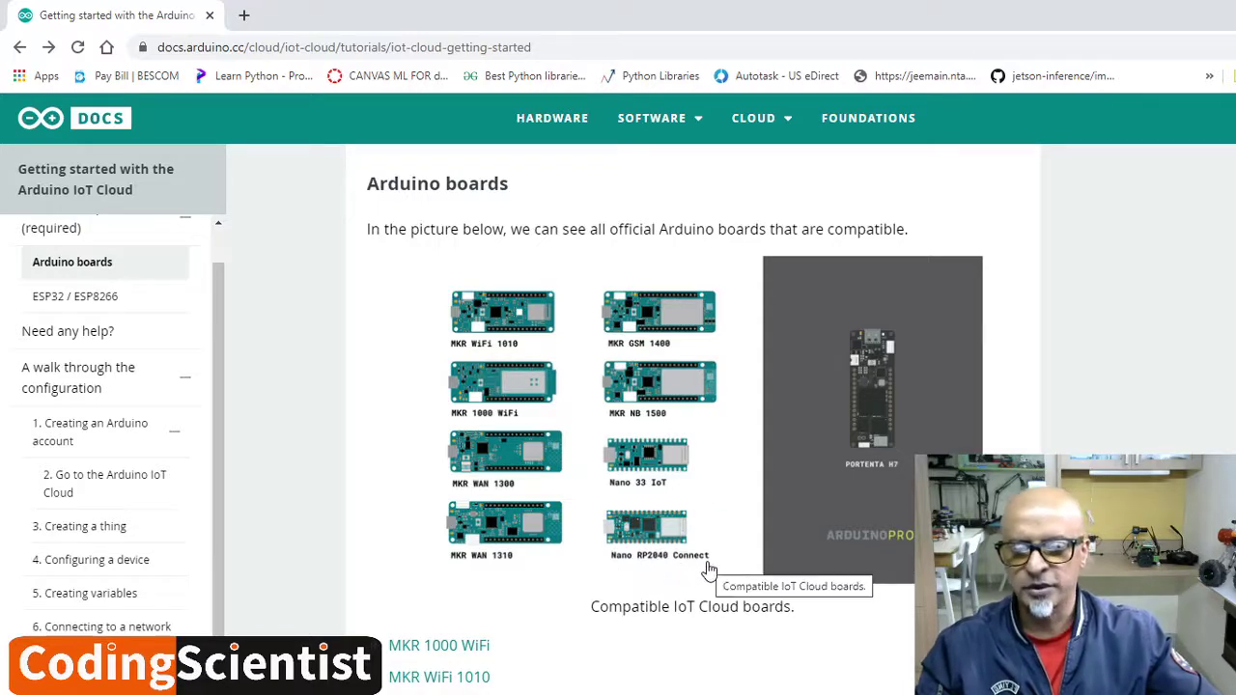
{"action": "scroll", "coordinate": [709, 570], "scroll_direction": "down", "scroll_amount": 6}
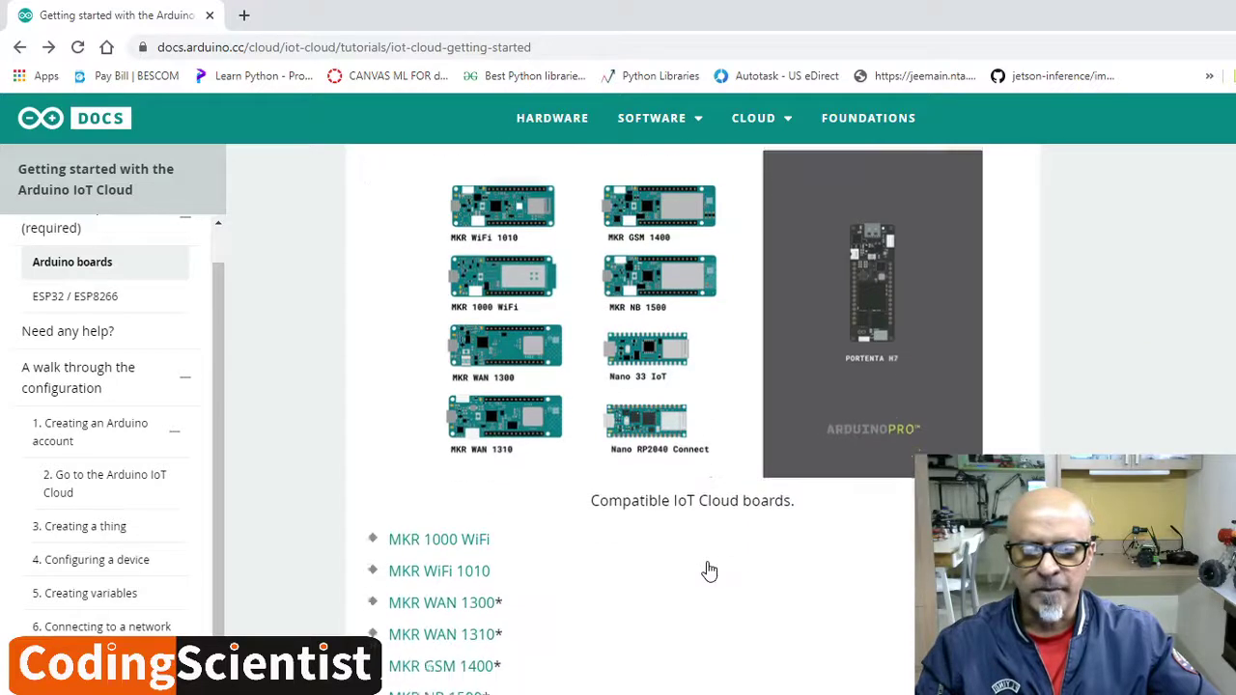
{"action": "scroll", "coordinate": [706, 568], "scroll_direction": "down", "scroll_amount": 2}
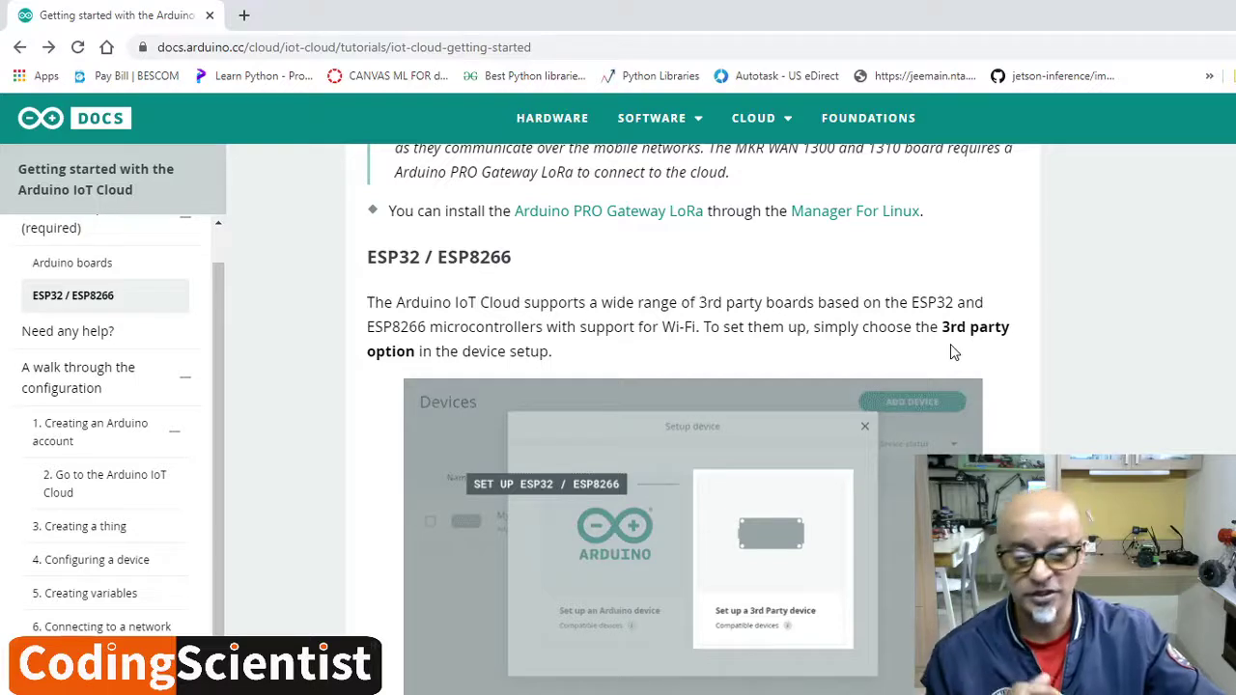
{"action": "scroll", "coordinate": [952, 353], "scroll_direction": "down", "scroll_amount": 3}
{"action": "scroll", "coordinate": [952, 353], "scroll_direction": "down", "scroll_amount": 5}
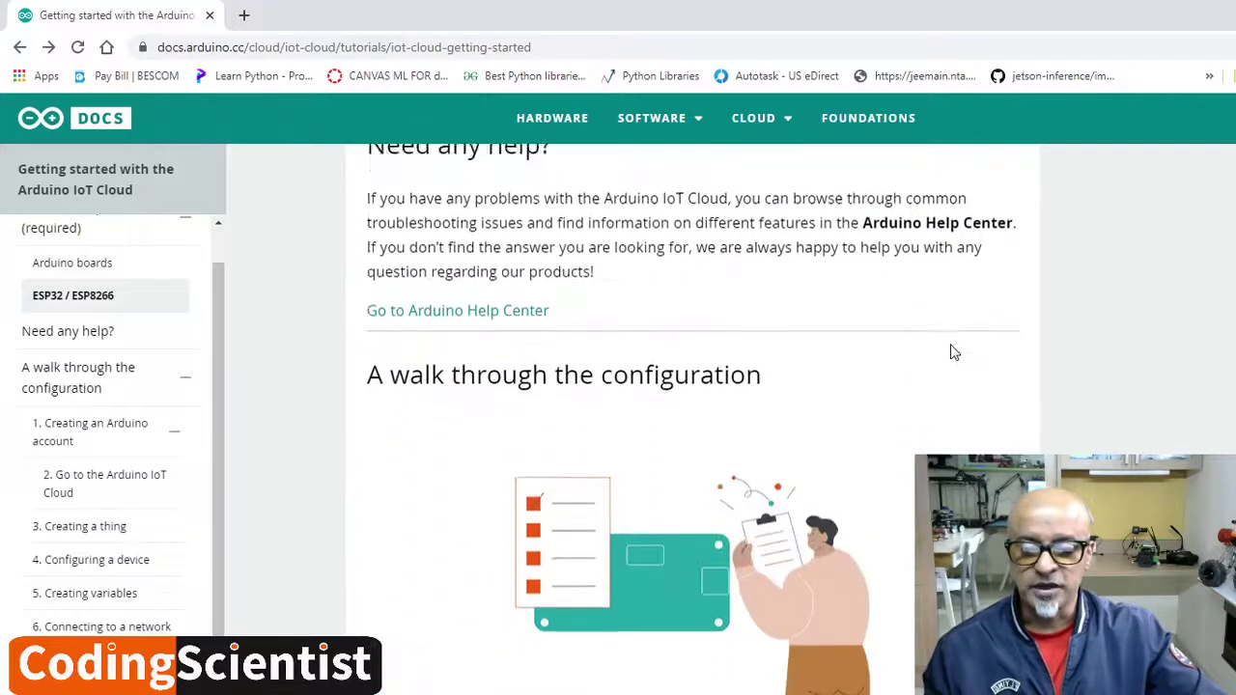
{"action": "scroll", "coordinate": [952, 352], "scroll_direction": "down", "scroll_amount": 6}
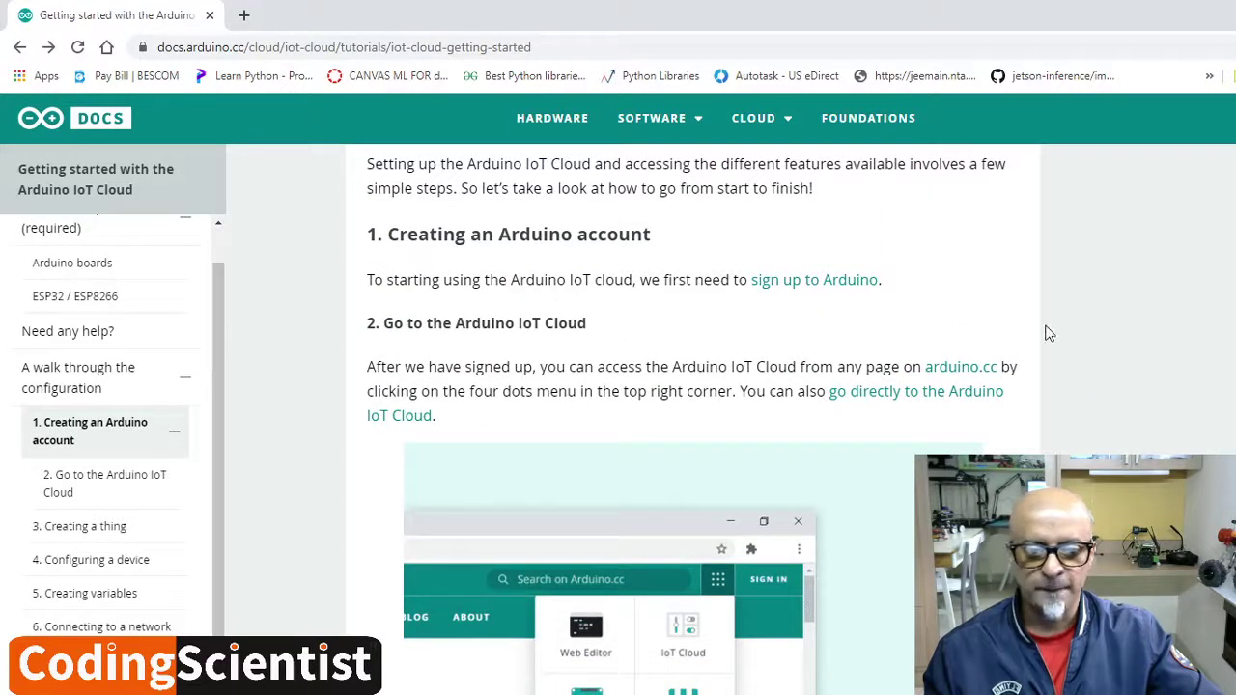
Step: Open the IoT Cloud by way of the arduino.cc home page and filter the things by Arduino Nano RP2040 Connect
{"action": "left_click", "coordinate": [961, 368]}
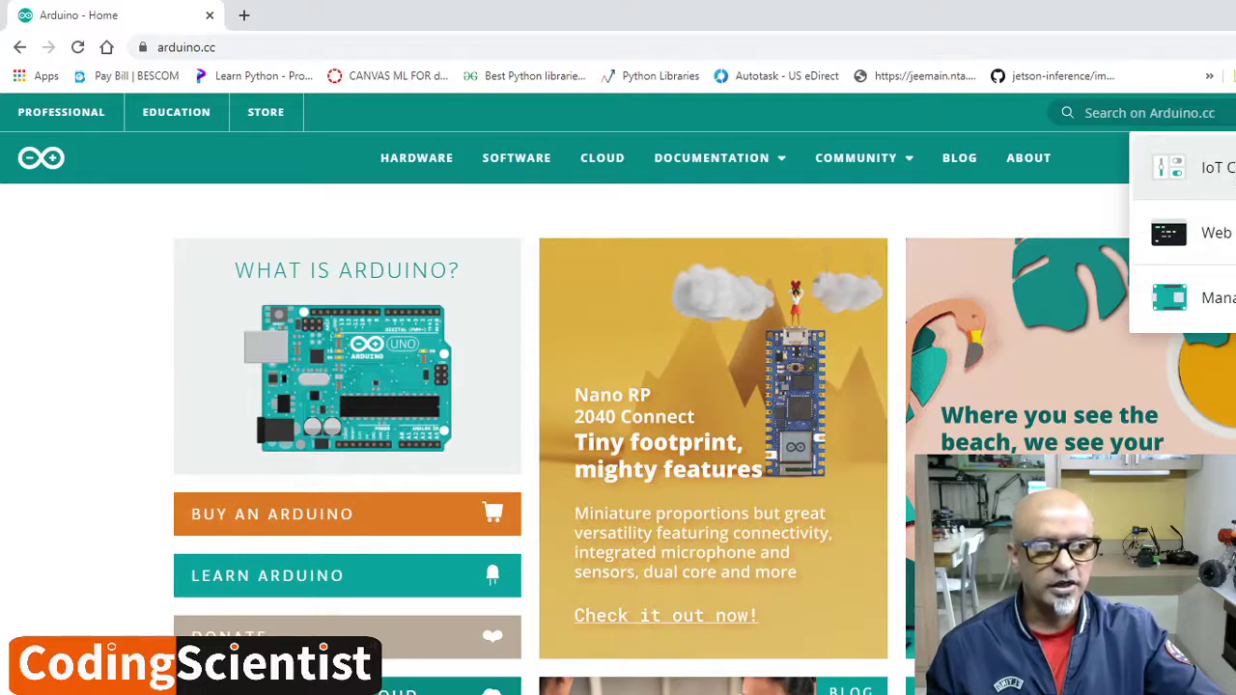
{"action": "left_click", "coordinate": [1192, 168]}
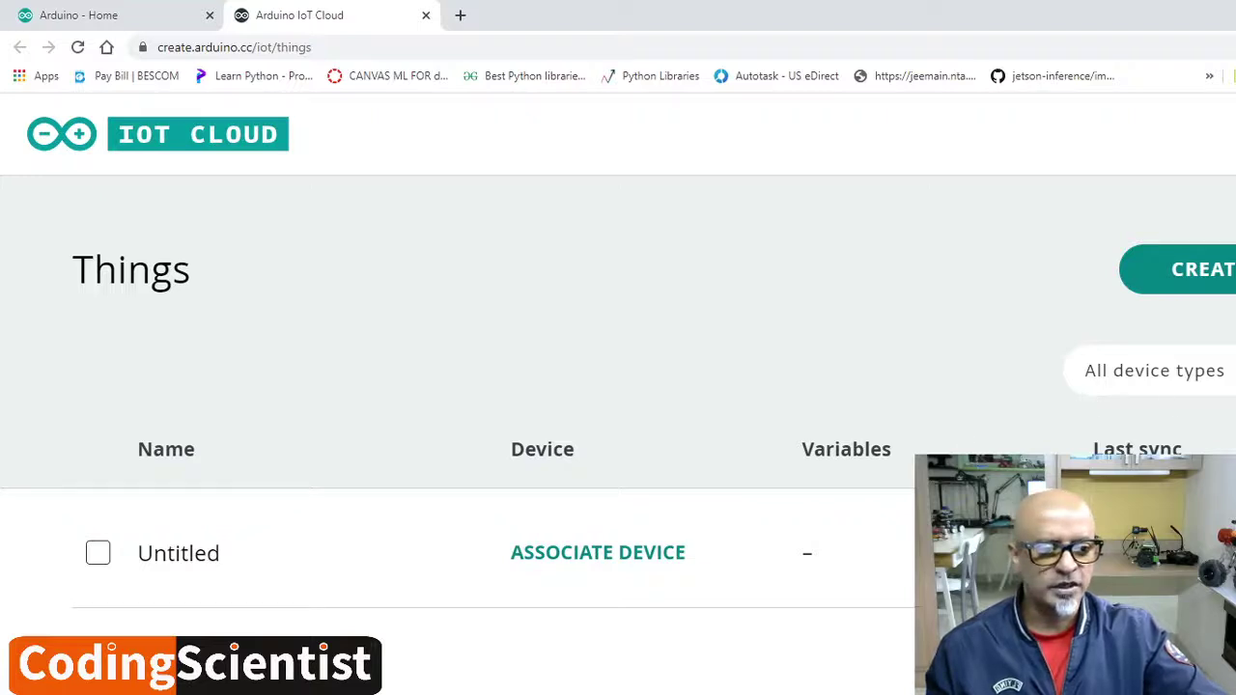
{"action": "left_click", "coordinate": [1100, 374]}
{"action": "scroll", "coordinate": [1149, 430], "scroll_direction": "down", "scroll_amount": 2}
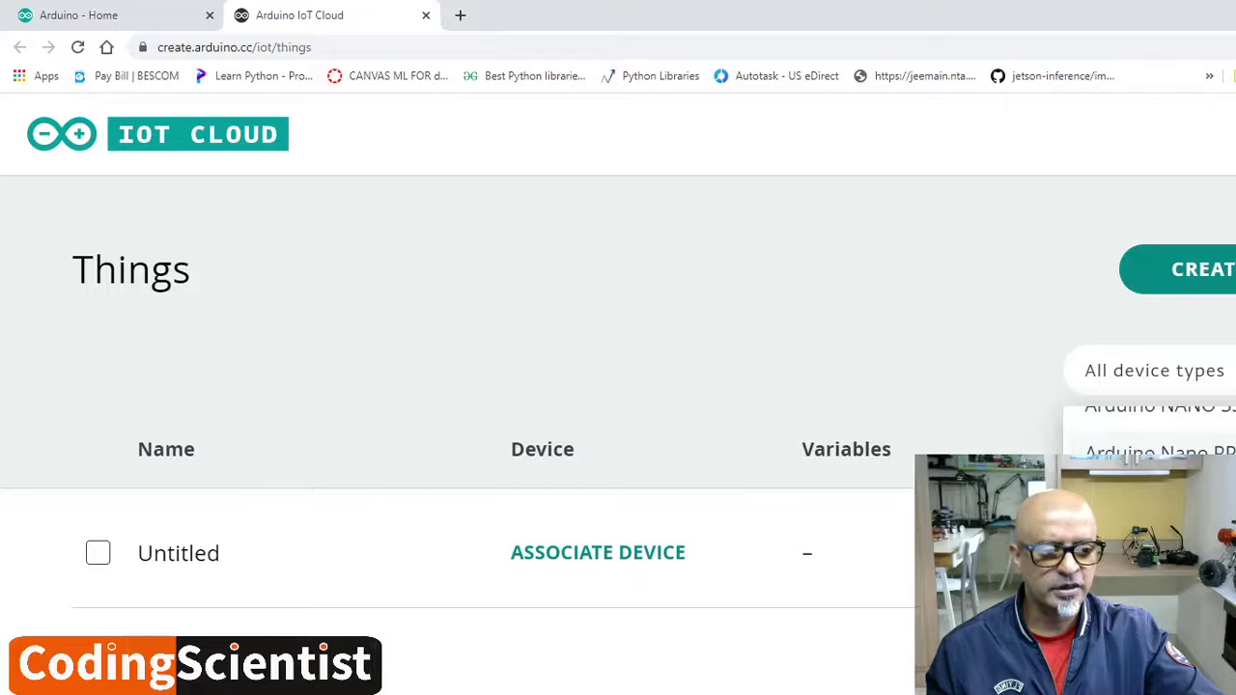
{"action": "left_click", "coordinate": [1154, 452]}
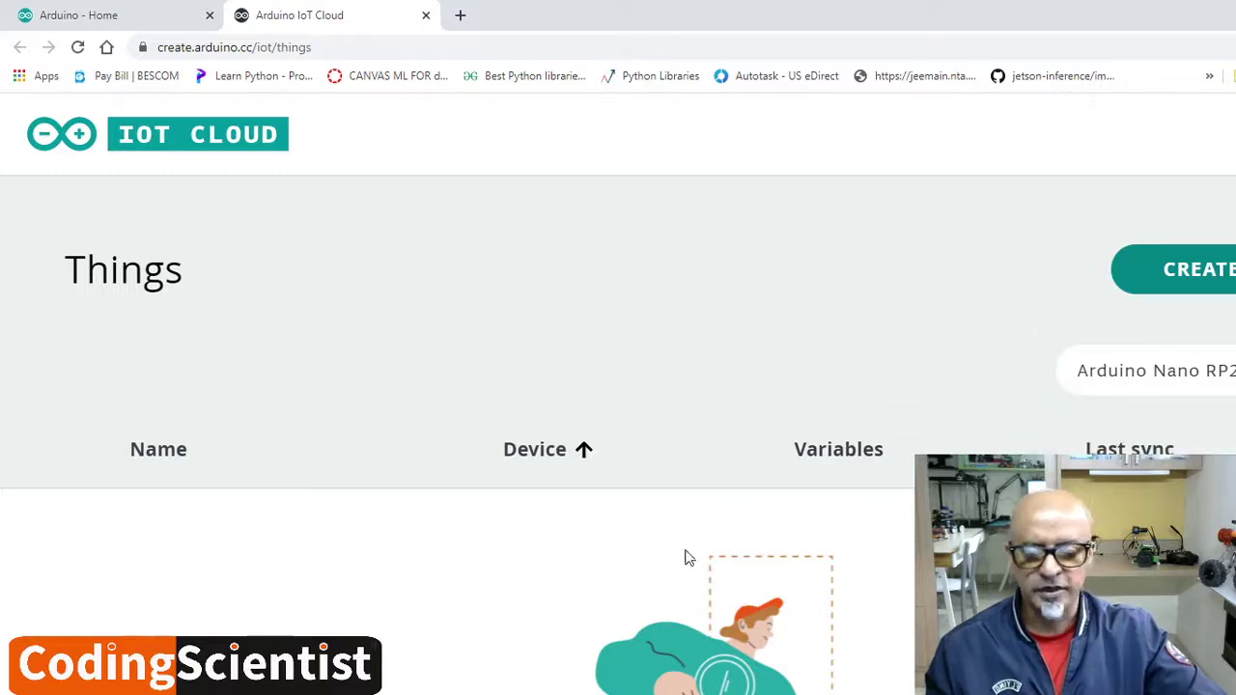
Step: Bring the getting-started guide back up in the home page's place and return to the IoT Cloud things list
{"action": "left_click", "coordinate": [1234, 134]}
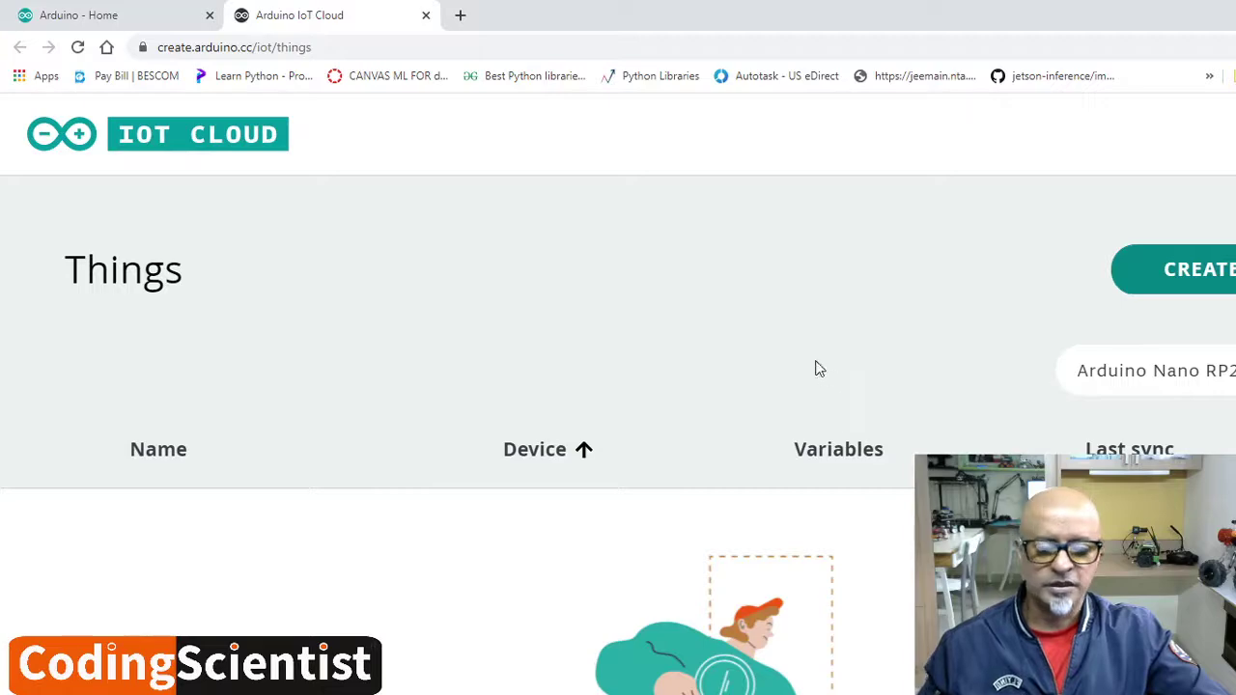
{"action": "left_click", "coordinate": [121, 17]}
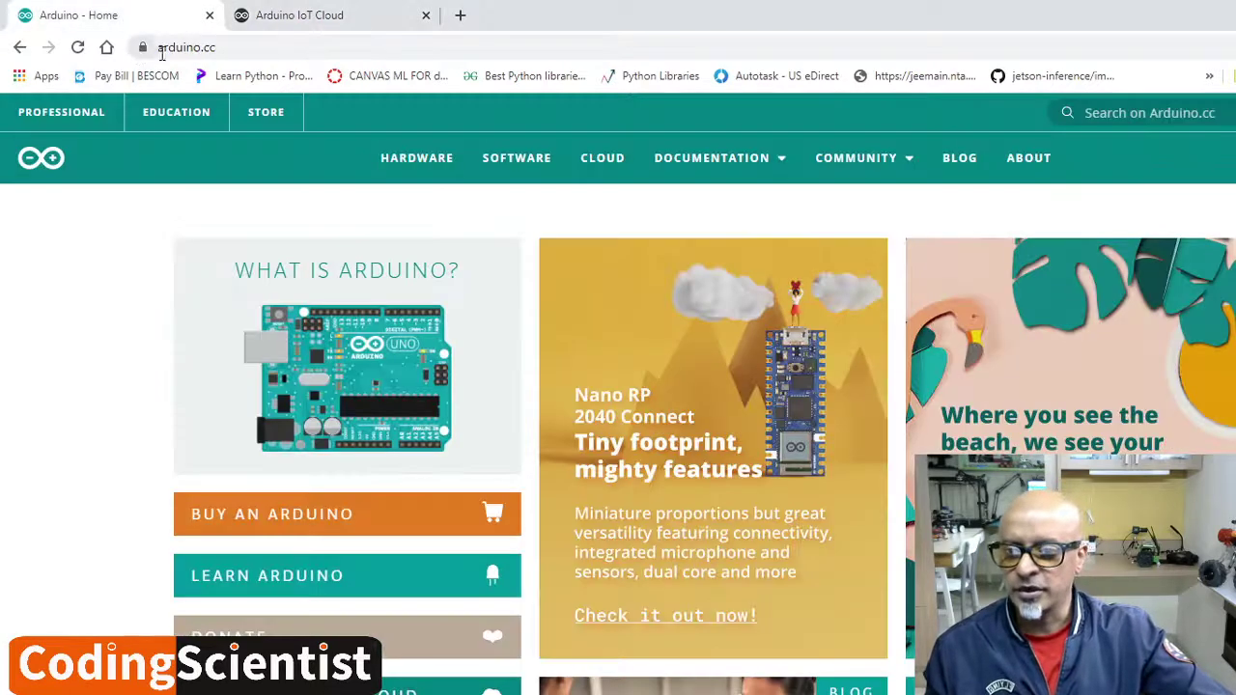
{"action": "left_click", "coordinate": [19, 46]}
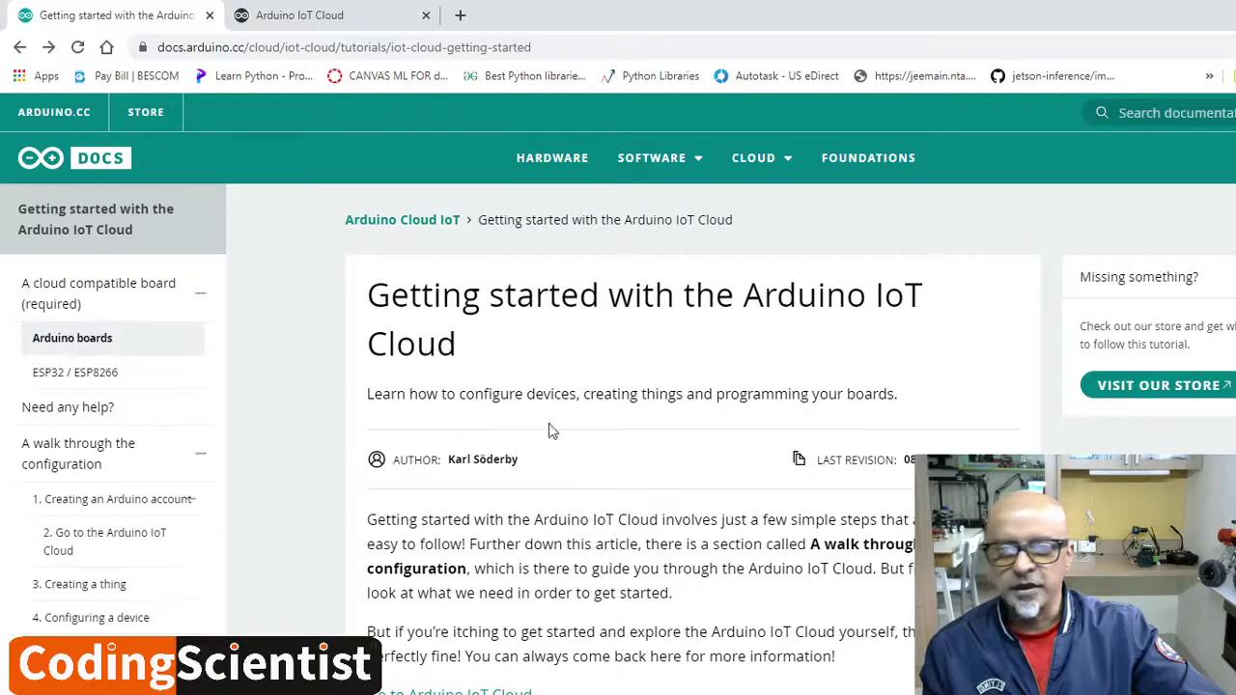
{"action": "left_click", "coordinate": [307, 20]}
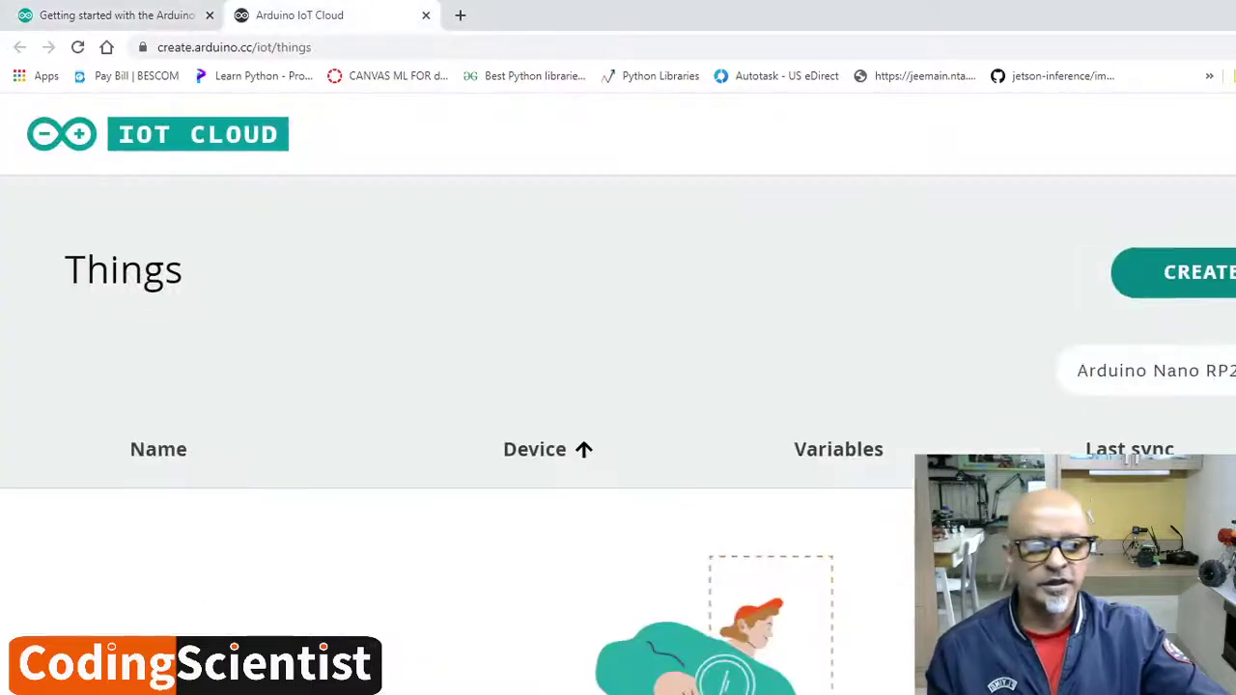
Step: Create a new thing in the IoT Cloud and name it Test
{"action": "left_click", "coordinate": [1212, 272]}
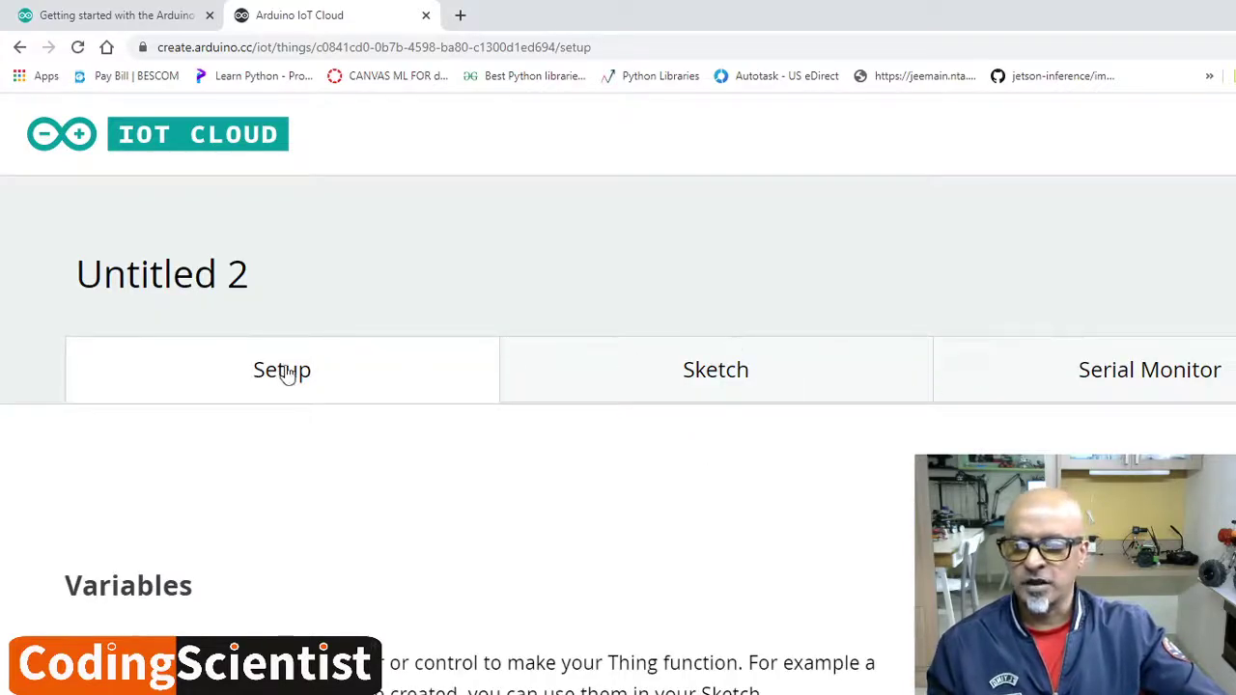
{"action": "scroll", "coordinate": [424, 317], "scroll_direction": "down", "scroll_amount": 1}
{"action": "scroll", "coordinate": [425, 319], "scroll_direction": "up", "scroll_amount": 1}
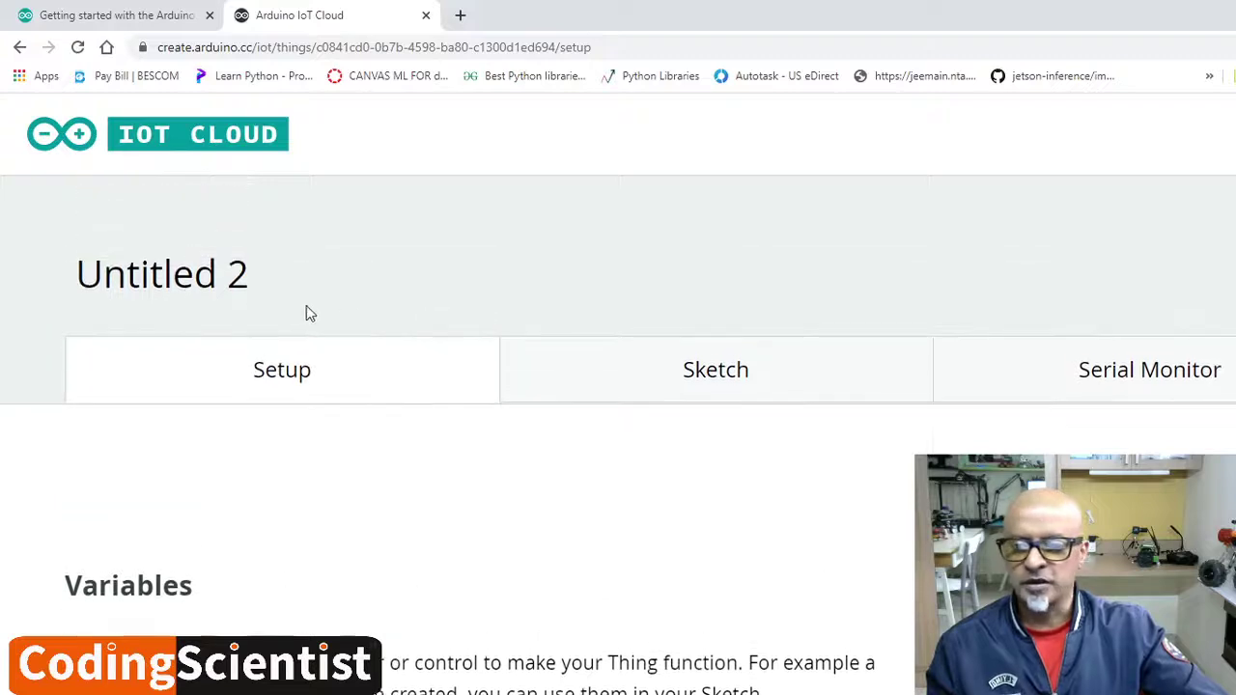
{"action": "left_click", "coordinate": [250, 276]}
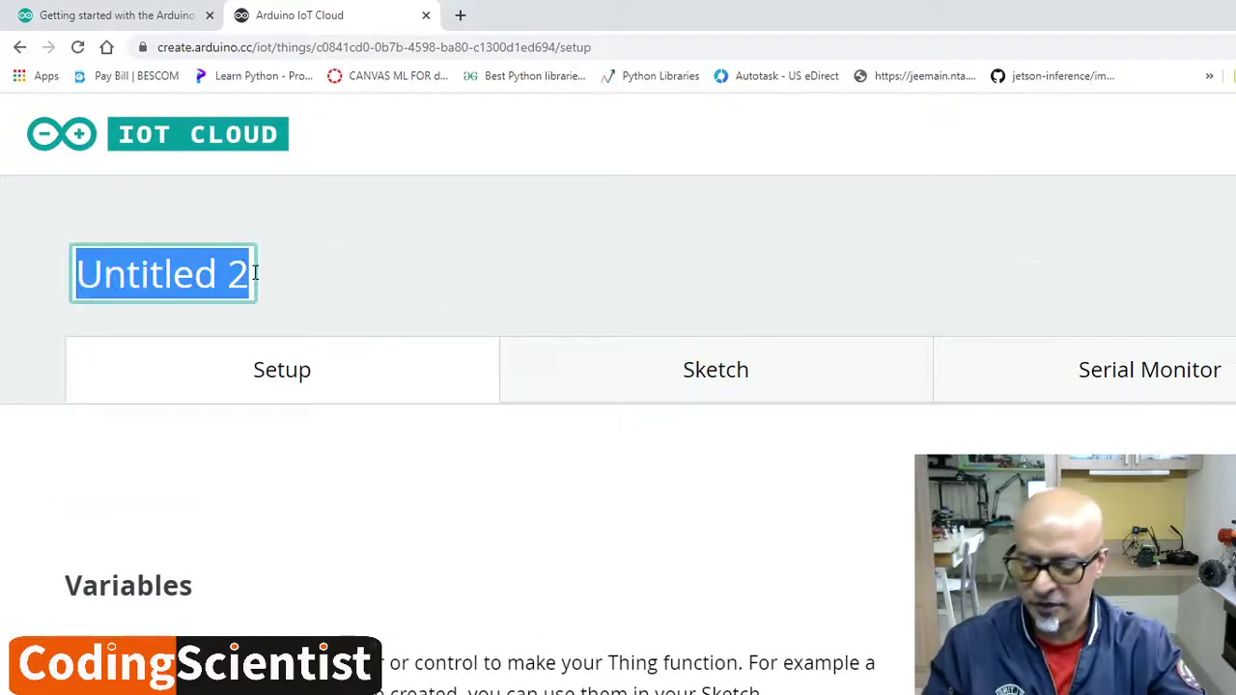
{"action": "type", "text": "Test"}
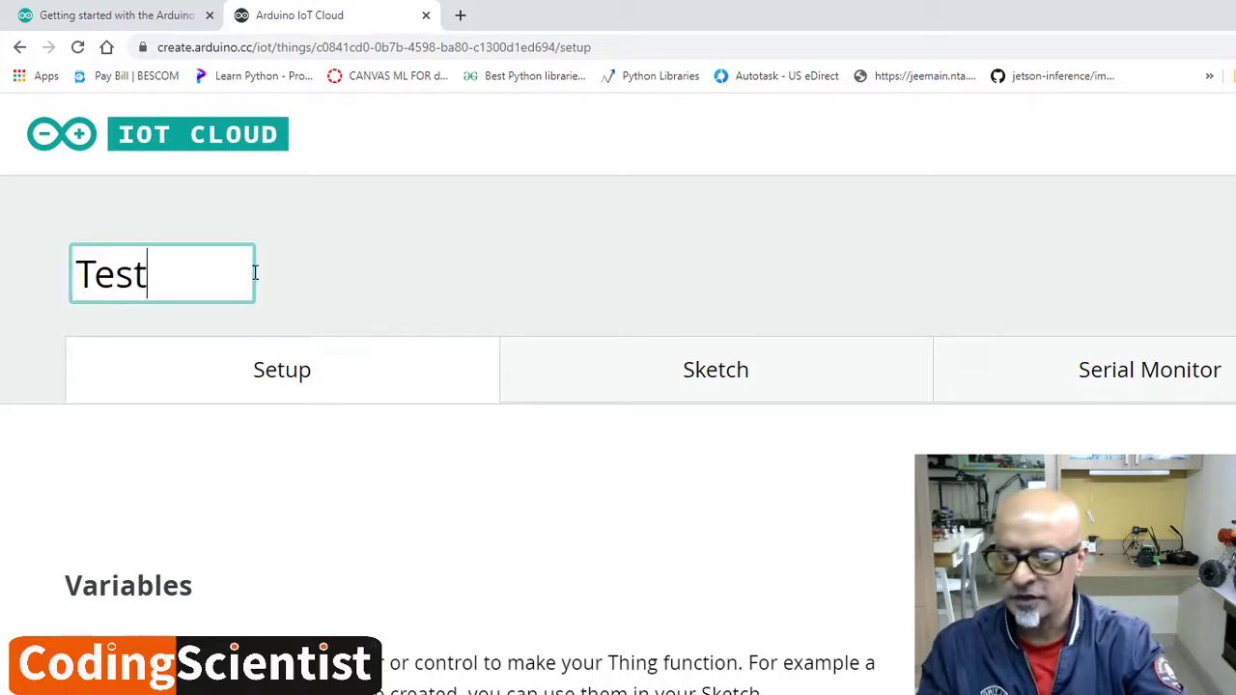
{"action": "left_click", "coordinate": [484, 259]}
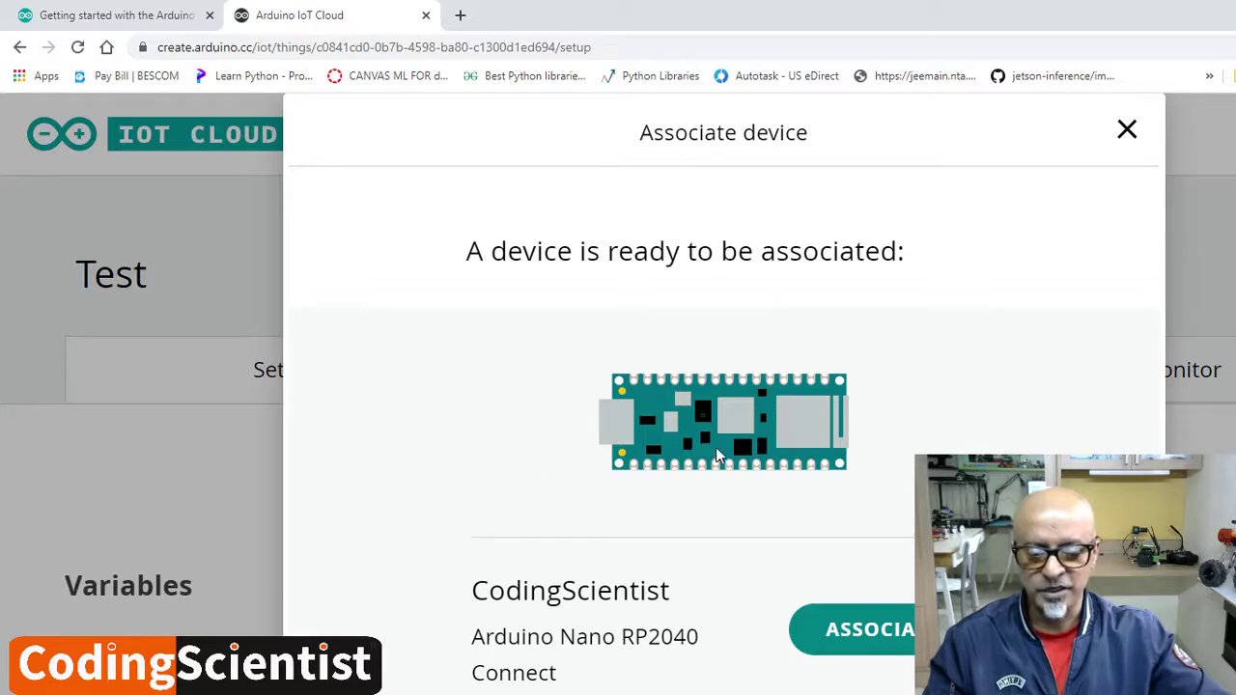
Step: Switch to the Softwares folder in File Explorer and launch ArduinoCreateAgent-1.2.1-windows-amd64-installer-chrome, allowing it to run
{"action": "left_click", "coordinate": [1128, 129]}
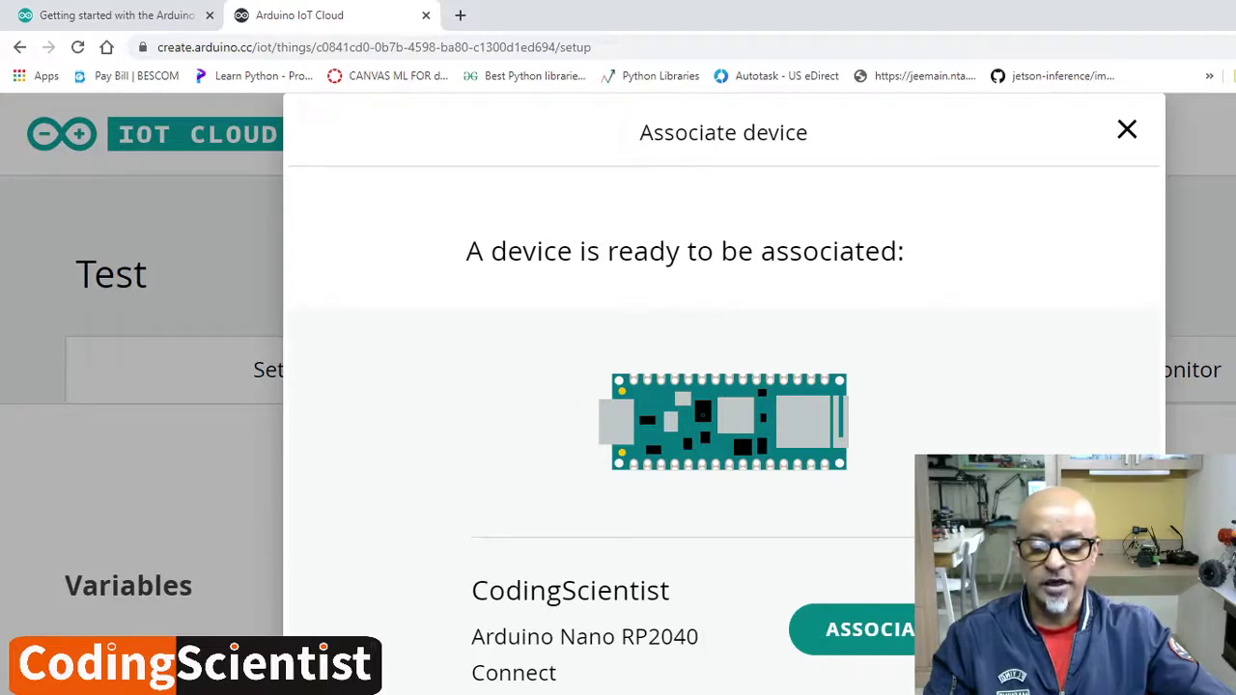
{"action": "mouse_move", "coordinate": [599, 694]}
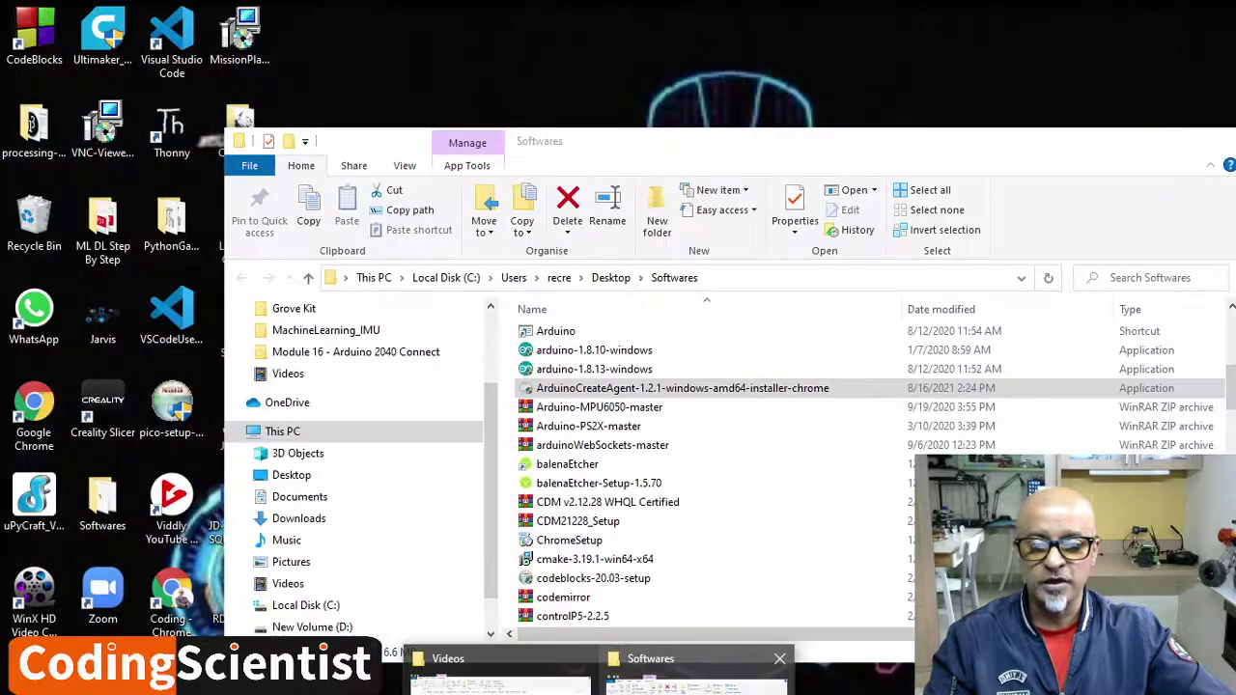
{"action": "left_click", "coordinate": [696, 671]}
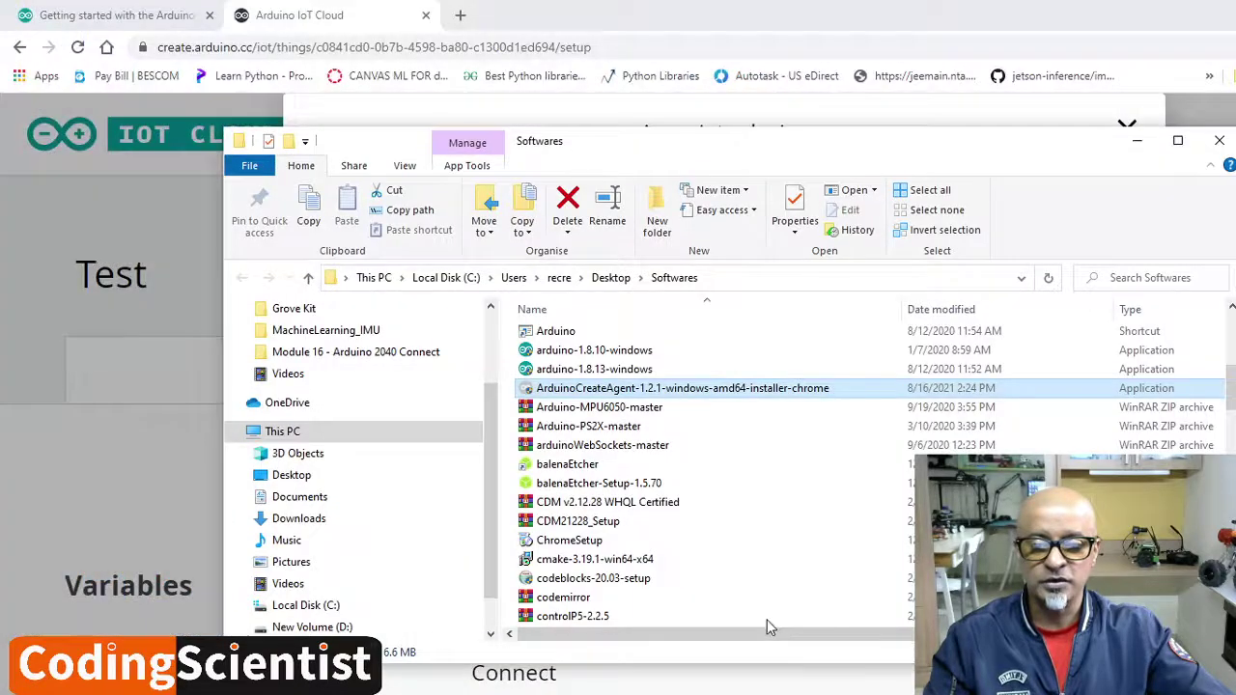
{"action": "left_click", "coordinate": [1177, 140]}
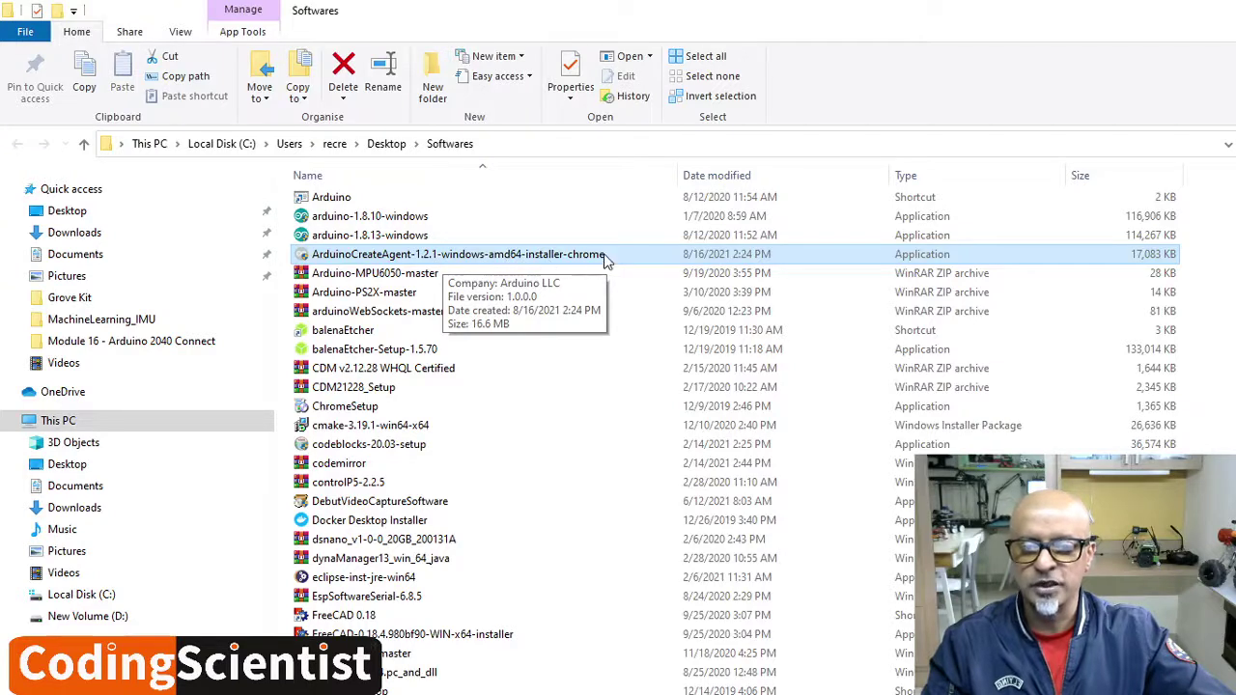
{"action": "left_click", "coordinate": [579, 256]}
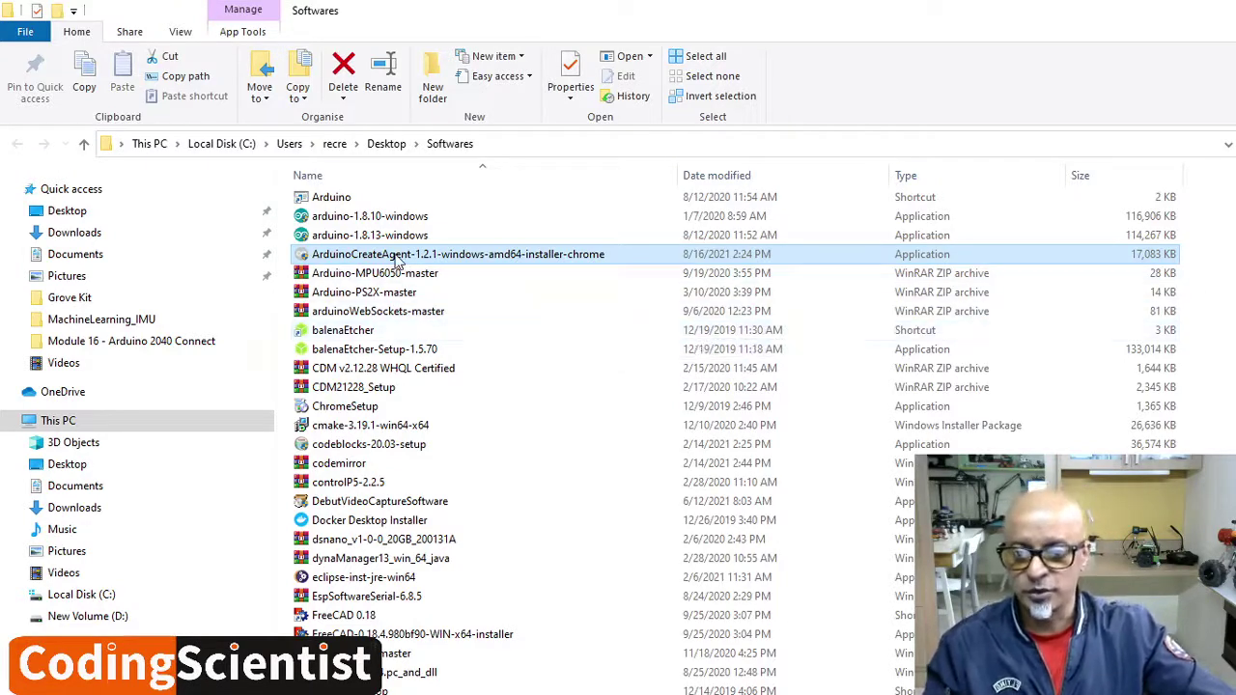
{"action": "double_click", "coordinate": [396, 255]}
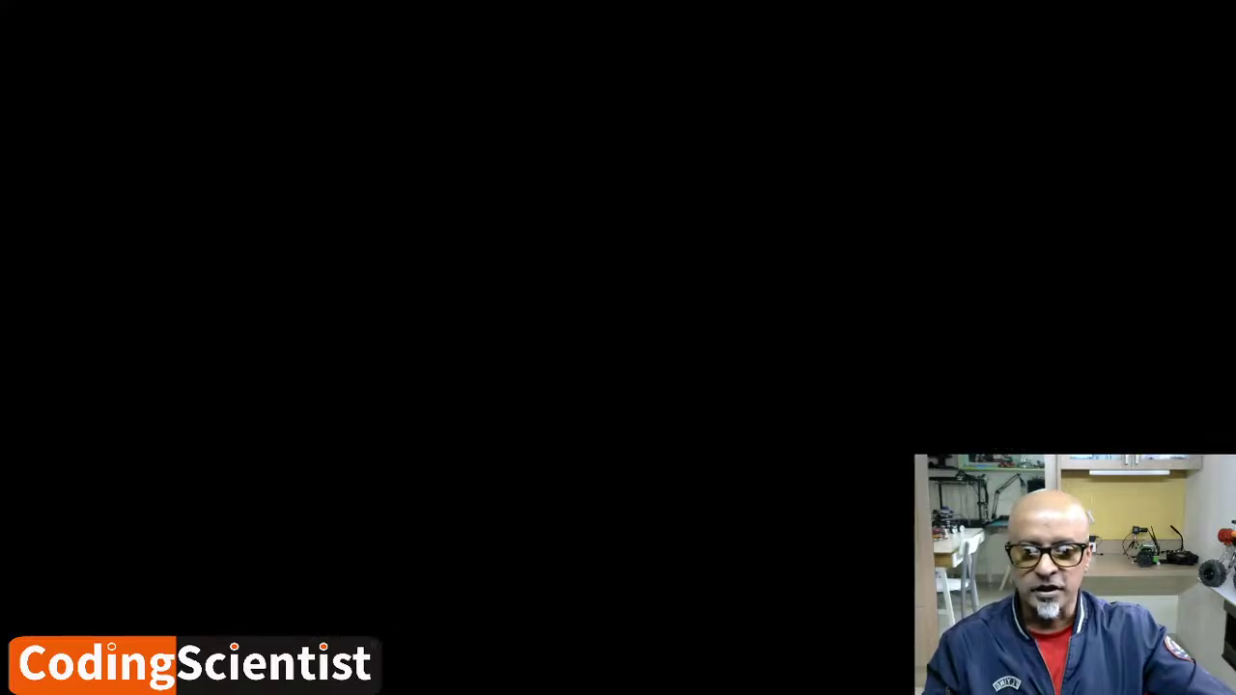
{"action": "left_click", "coordinate": [647, 534]}
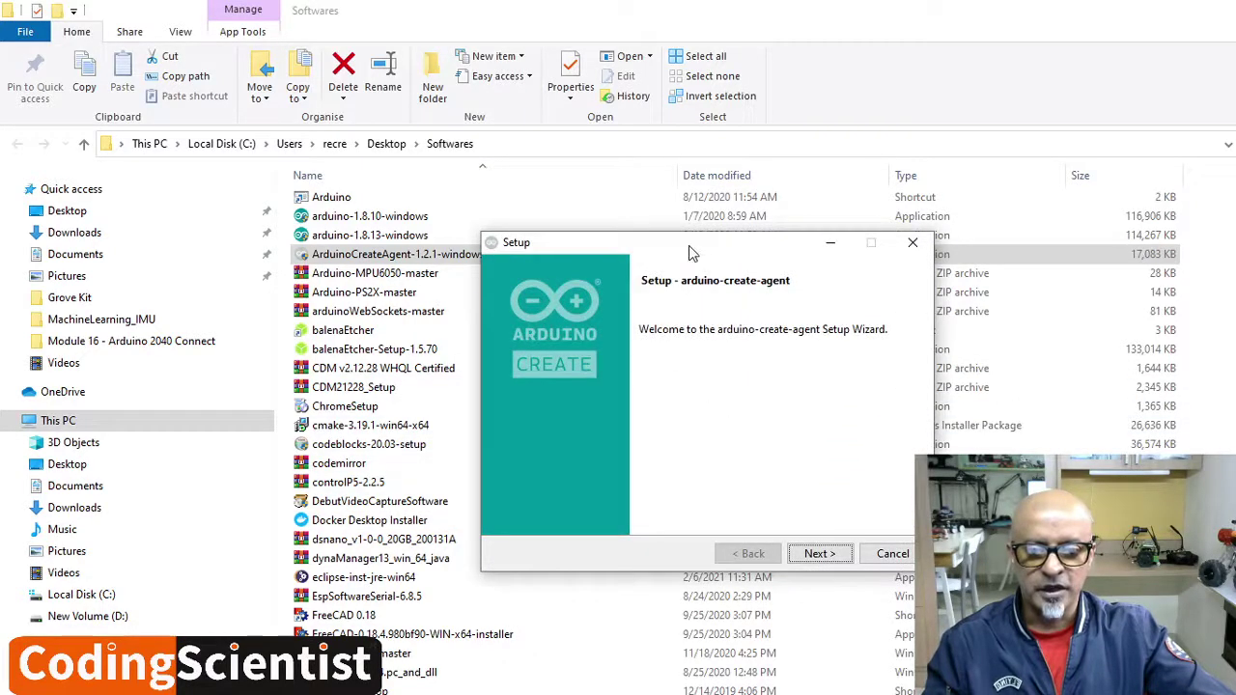
Step: Begin the arduino-create-agent setup wizard and accept its license agreement
{"action": "left_click_drag", "start_coordinate": [689, 246], "coordinate": [558, 136]}
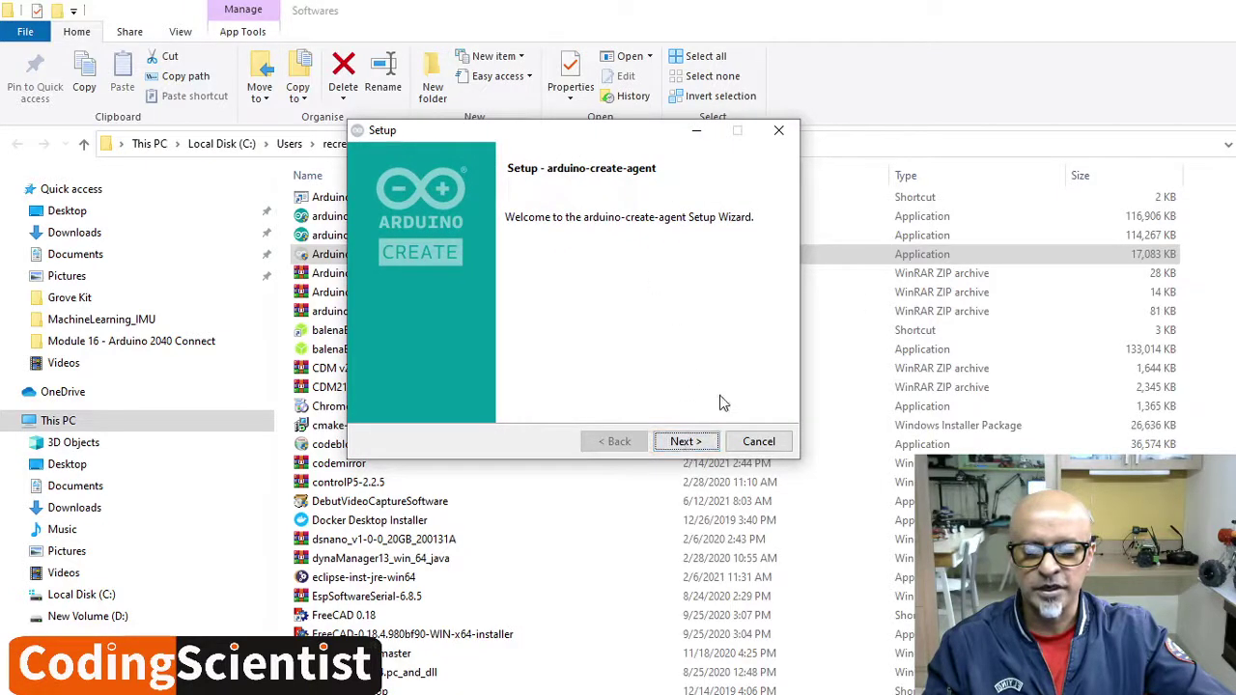
{"action": "left_click", "coordinate": [686, 442]}
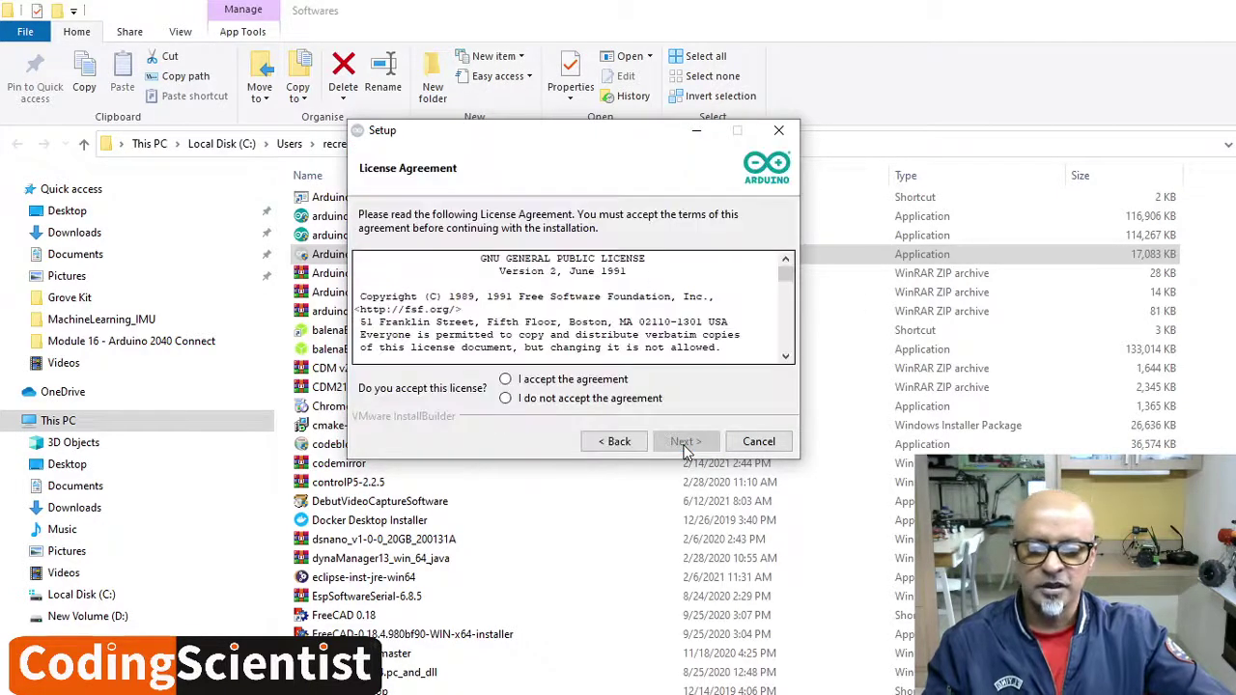
{"action": "left_click", "coordinate": [505, 379]}
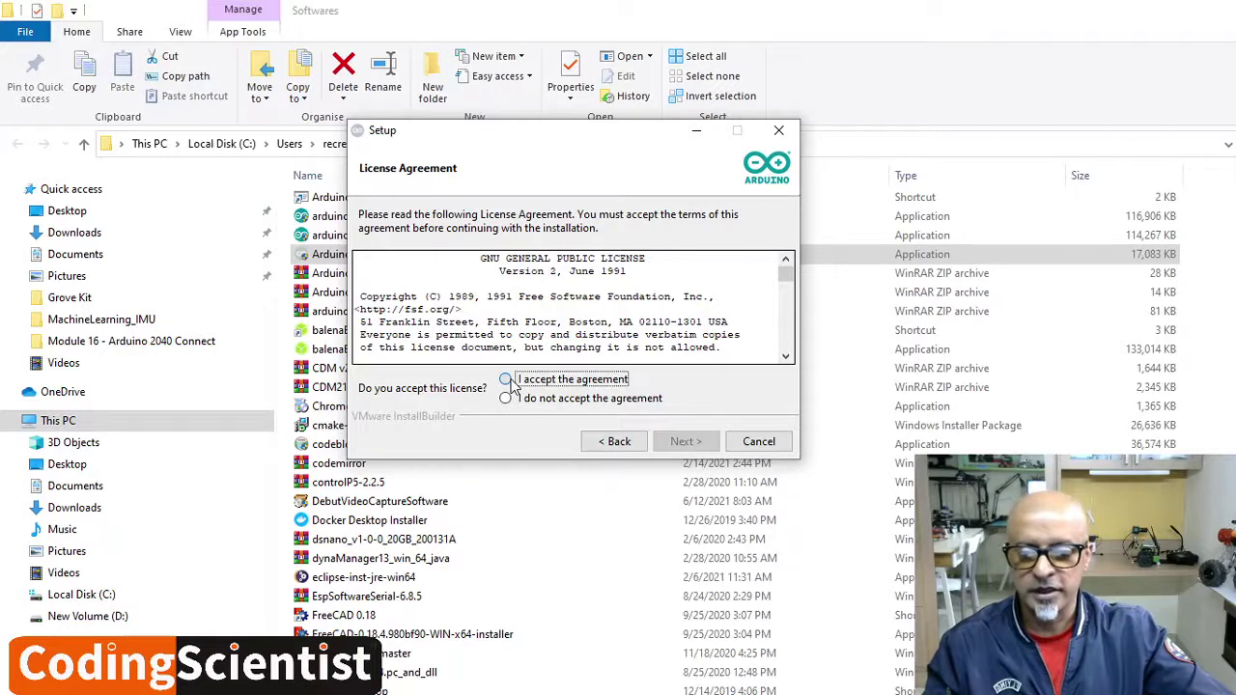
{"action": "left_click", "coordinate": [686, 441]}
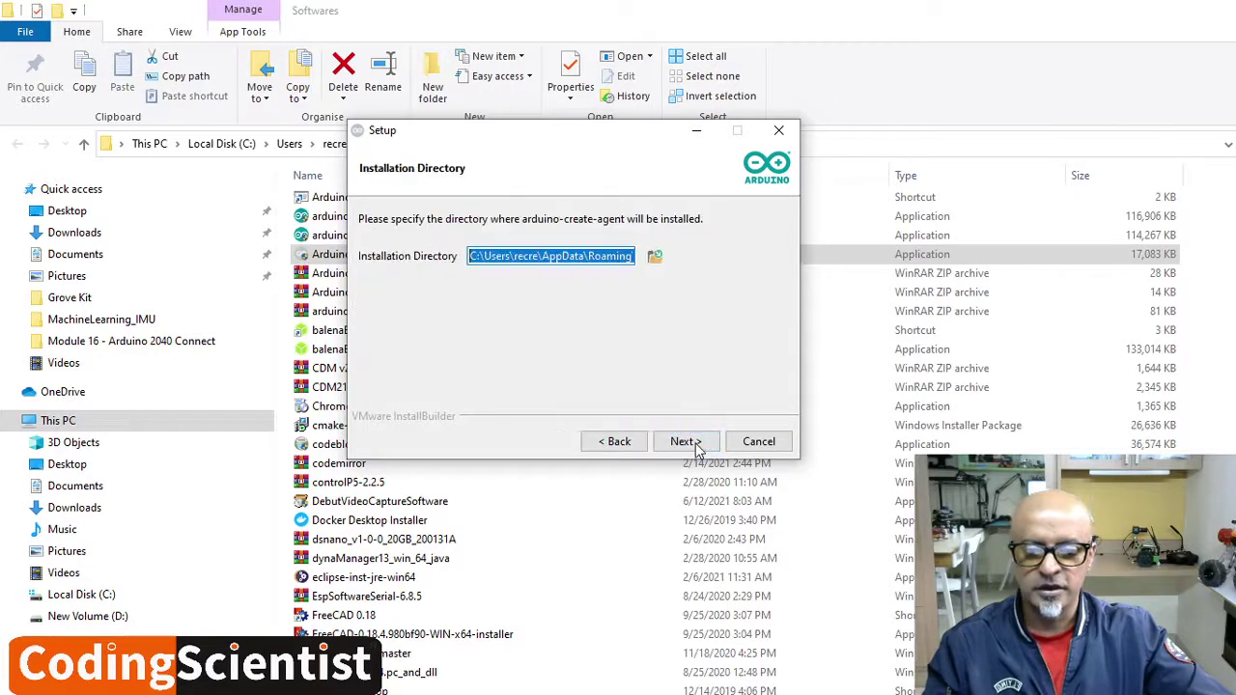
Step: Keep the default installation directory and answer Yes to using the agent with a browser other than Google Chrome or Mozilla Firefox
{"action": "left_click", "coordinate": [697, 446]}
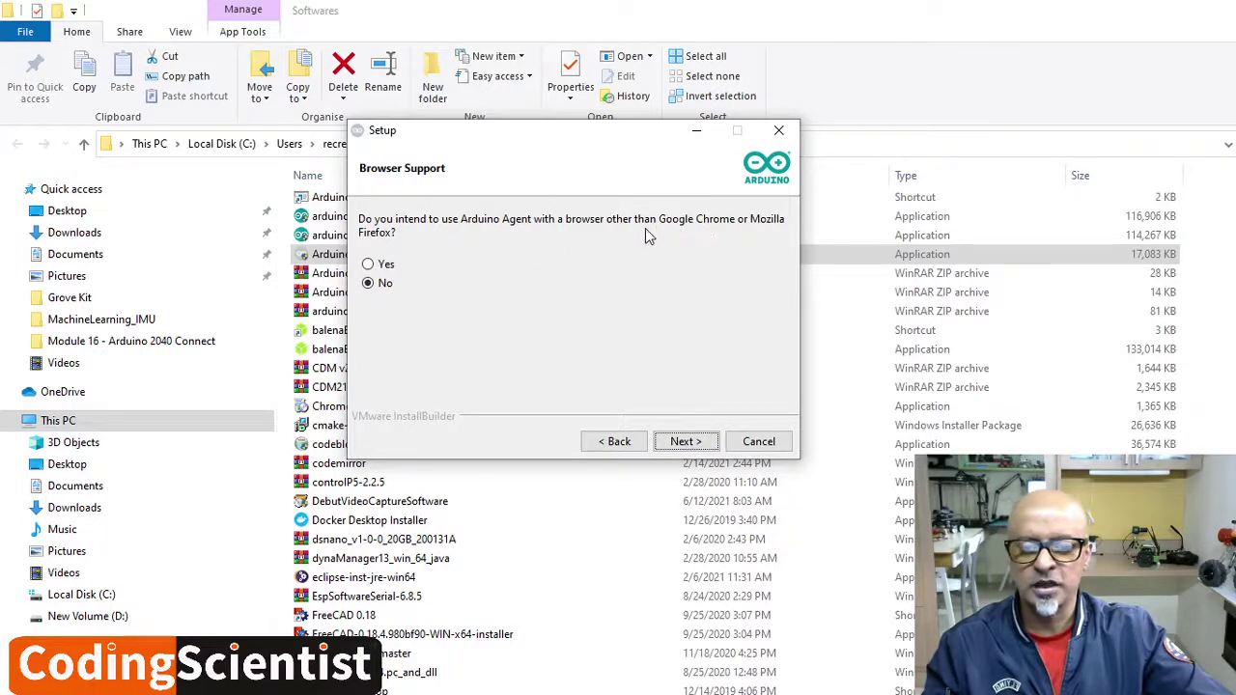
{"action": "left_click", "coordinate": [375, 268]}
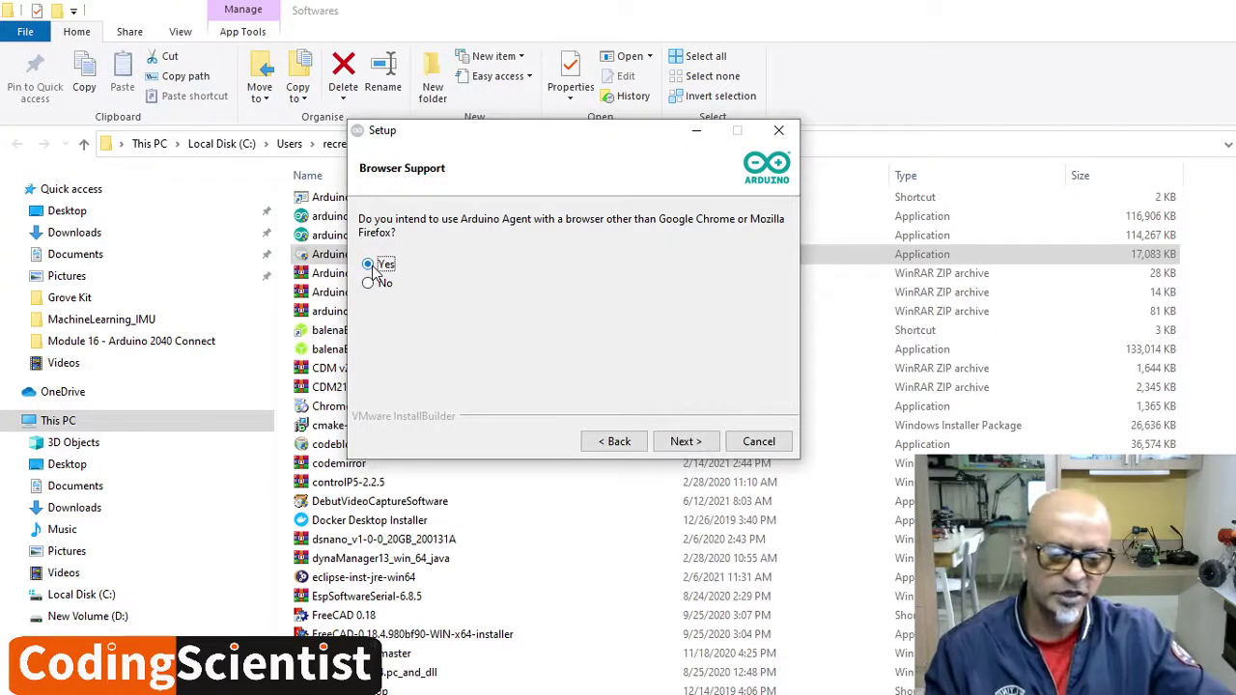
{"action": "left_click", "coordinate": [683, 445]}
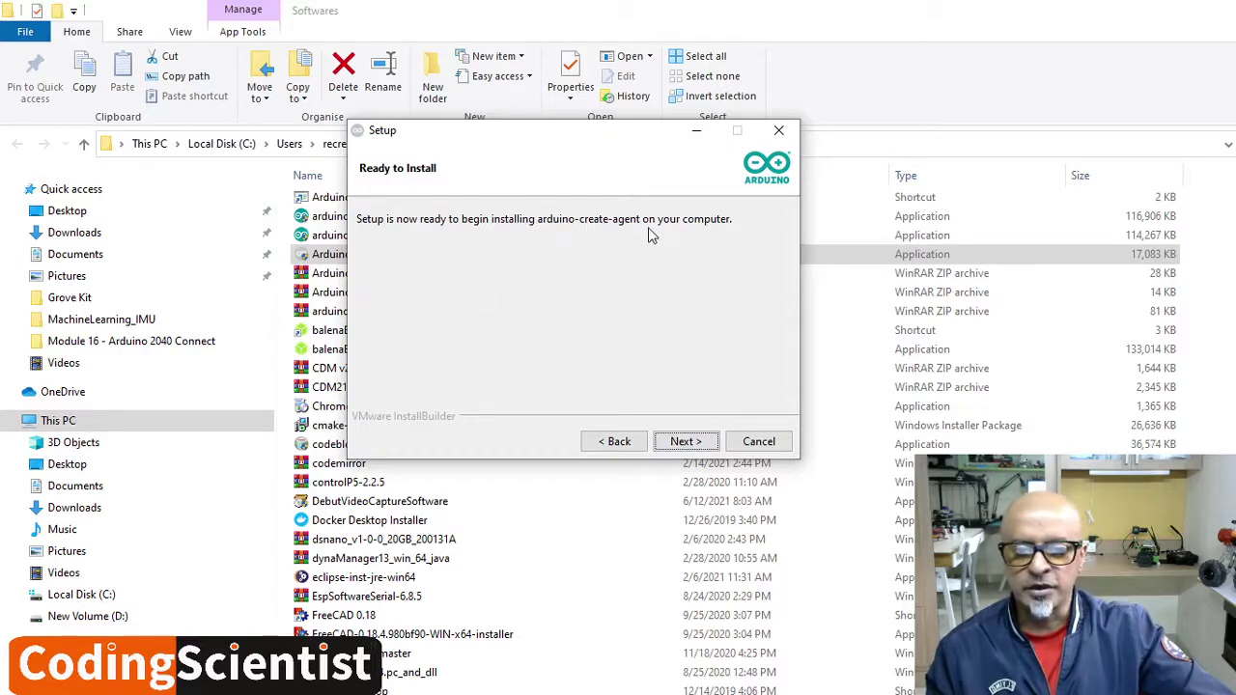
Step: Install arduino-create-agent, accept the Arduino root certificate, and finish the setup wizard
{"action": "left_click", "coordinate": [683, 442]}
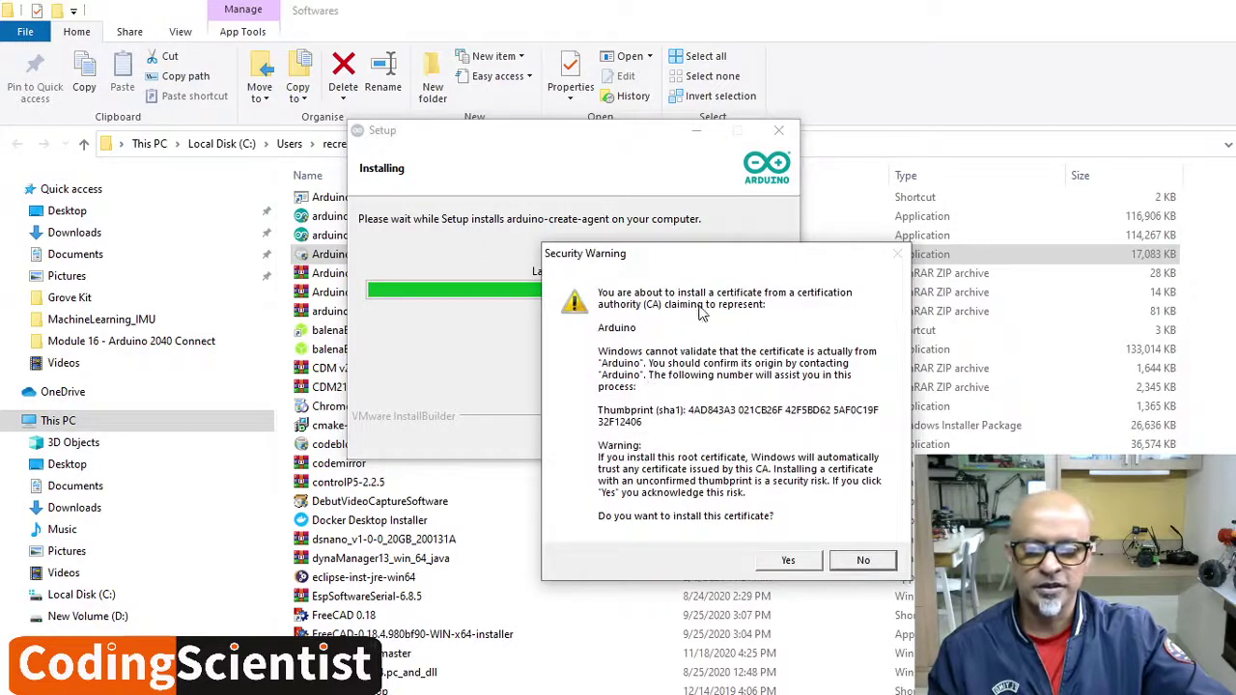
{"action": "left_click_drag", "start_coordinate": [666, 257], "coordinate": [423, 163]}
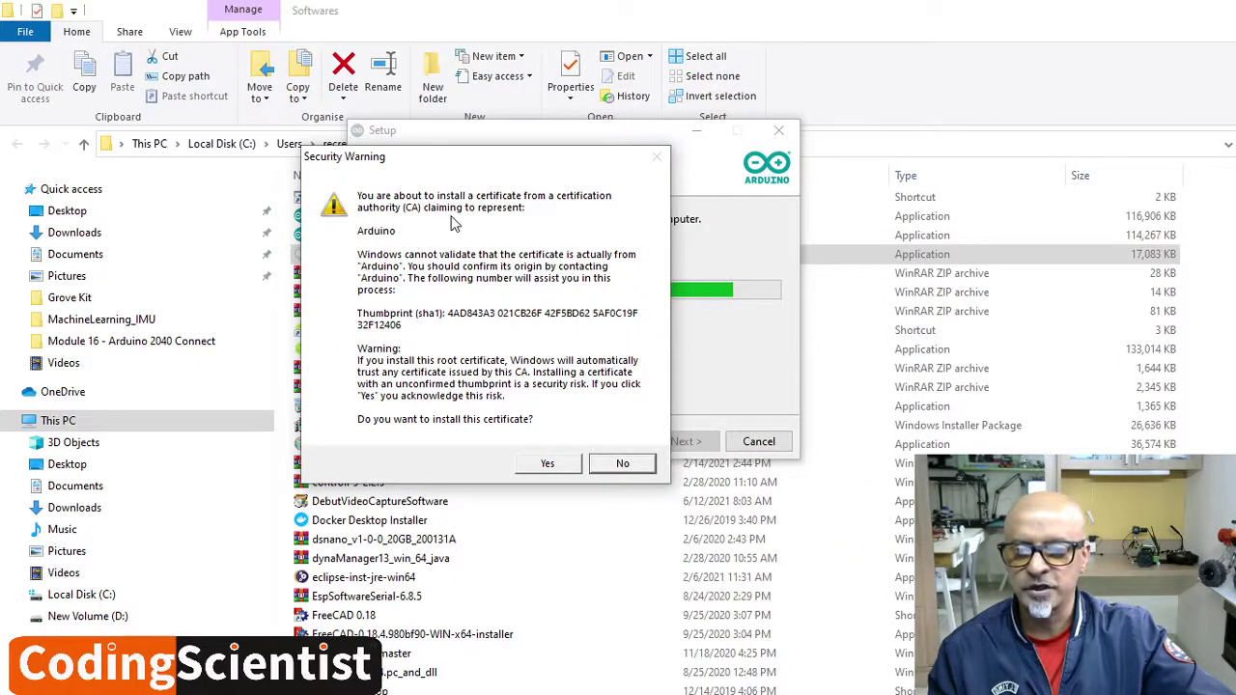
{"action": "left_click", "coordinate": [544, 465]}
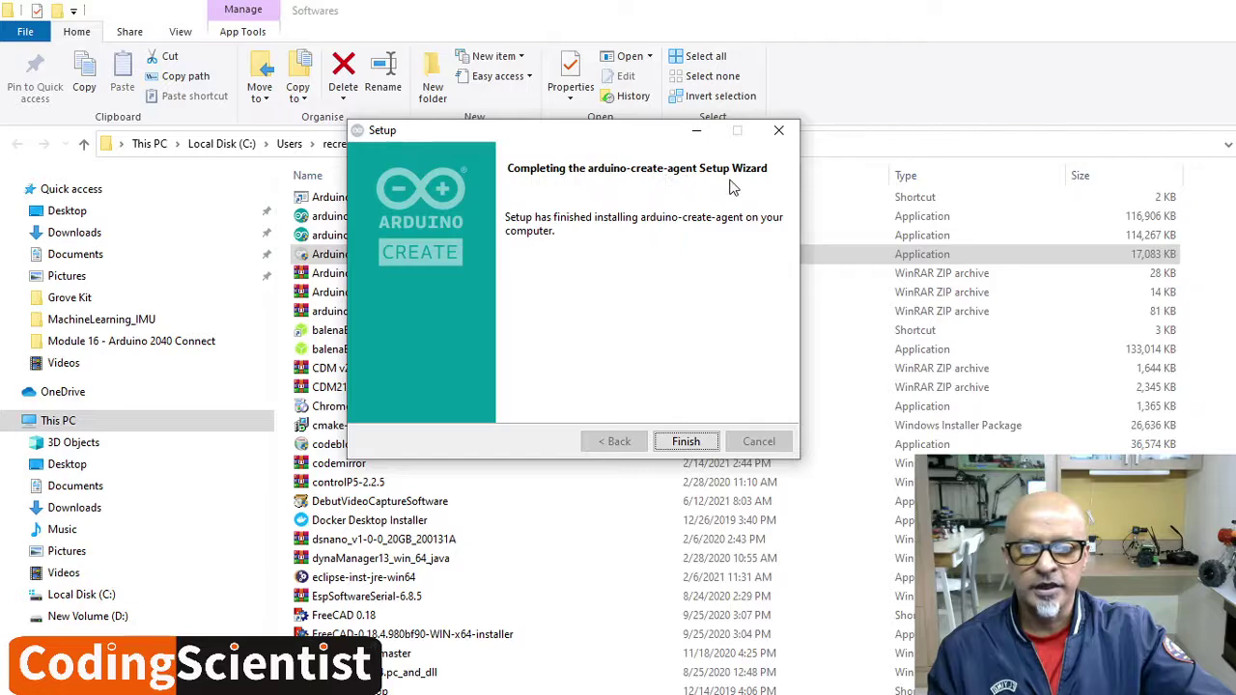
{"action": "left_click", "coordinate": [685, 441]}
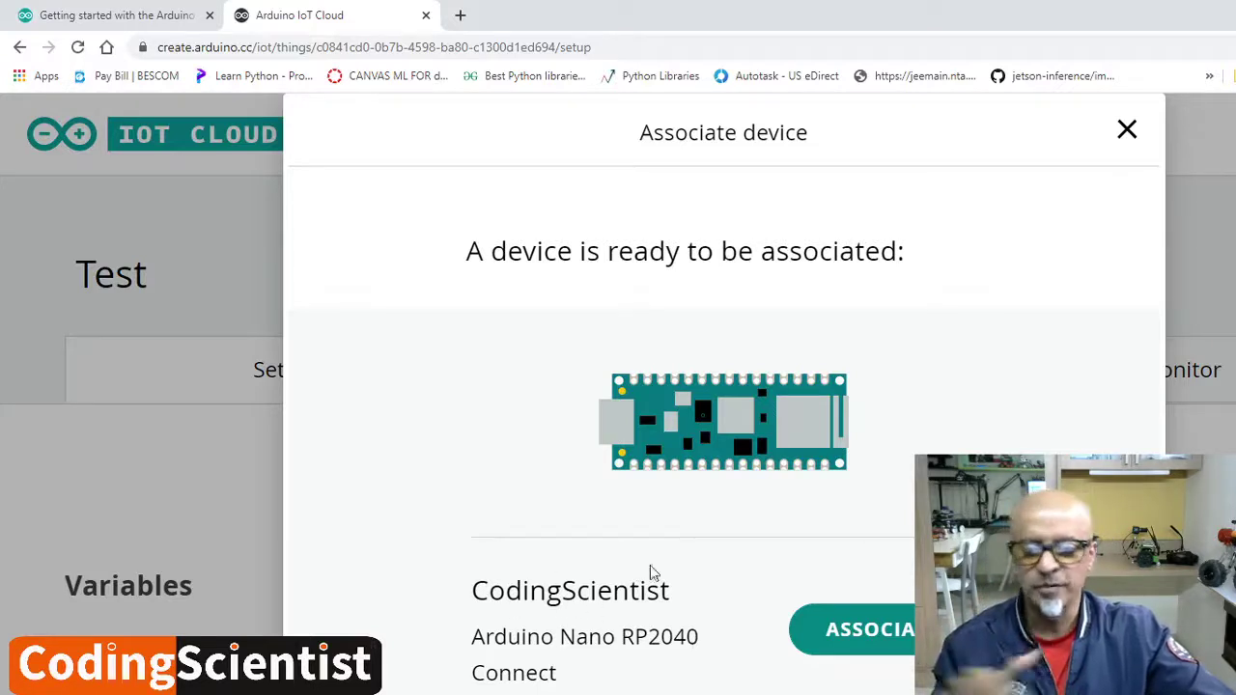
{"action": "left_click", "coordinate": [884, 634]}
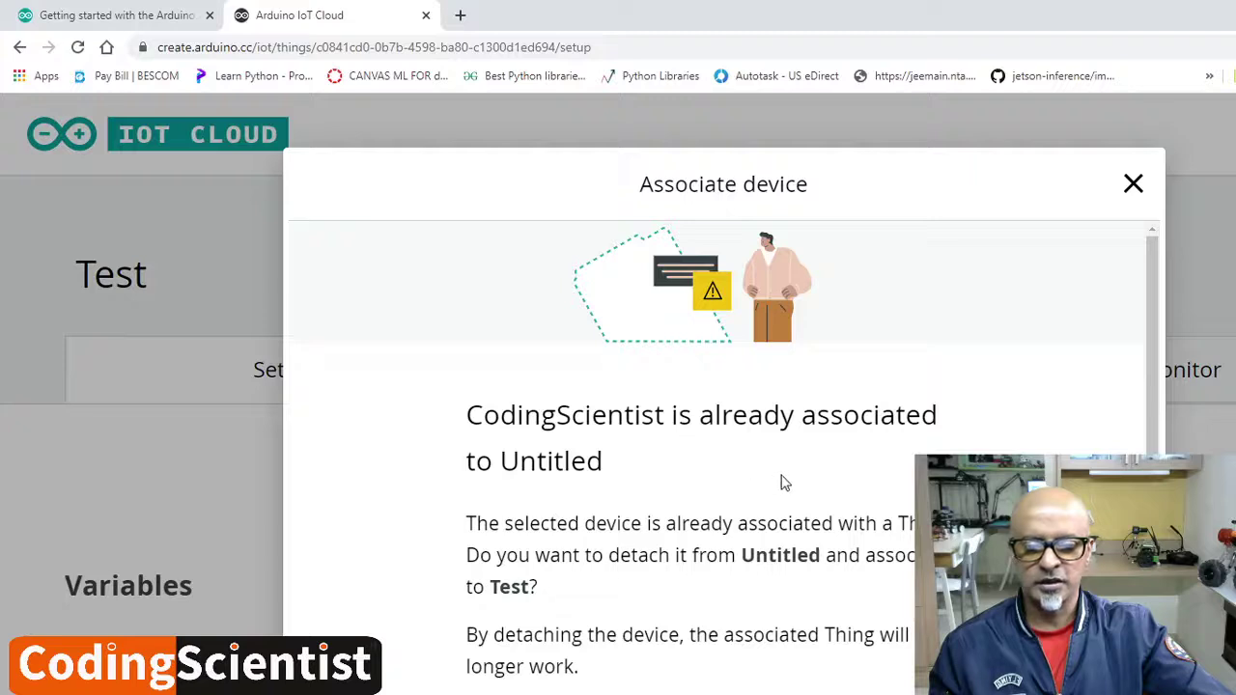
{"action": "scroll", "coordinate": [784, 483], "scroll_direction": "down", "scroll_amount": 2}
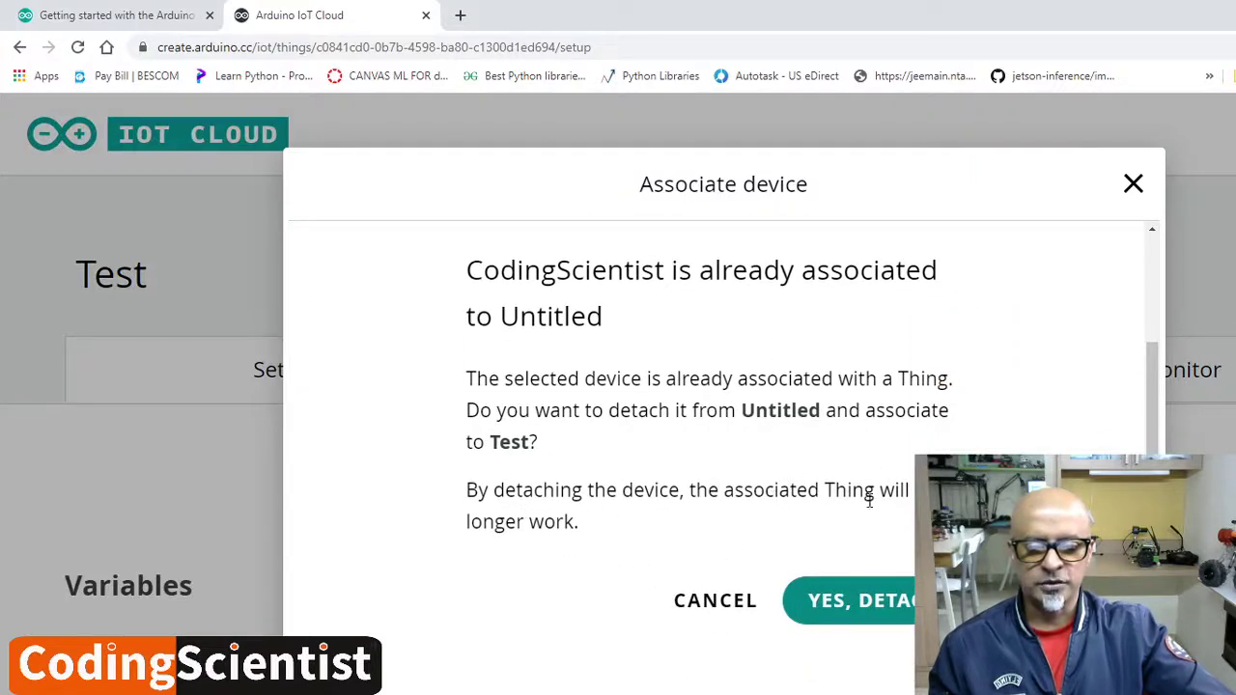
{"action": "left_click", "coordinate": [723, 607]}
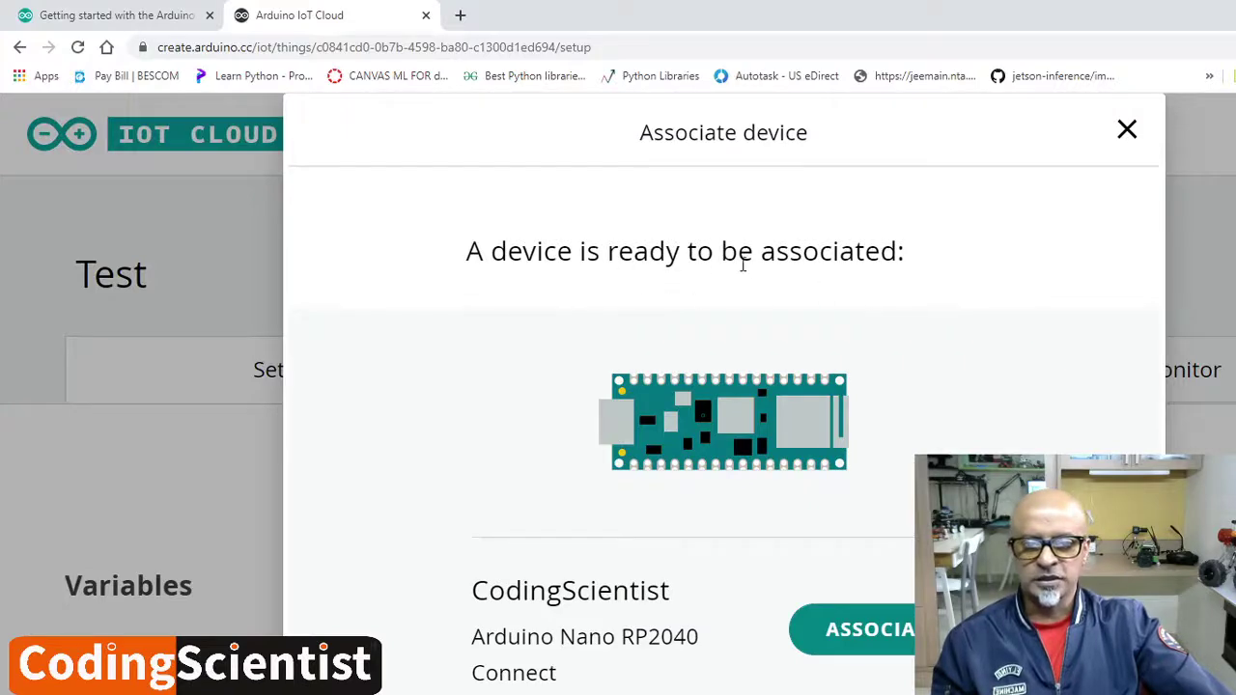
{"action": "left_click", "coordinate": [872, 634]}
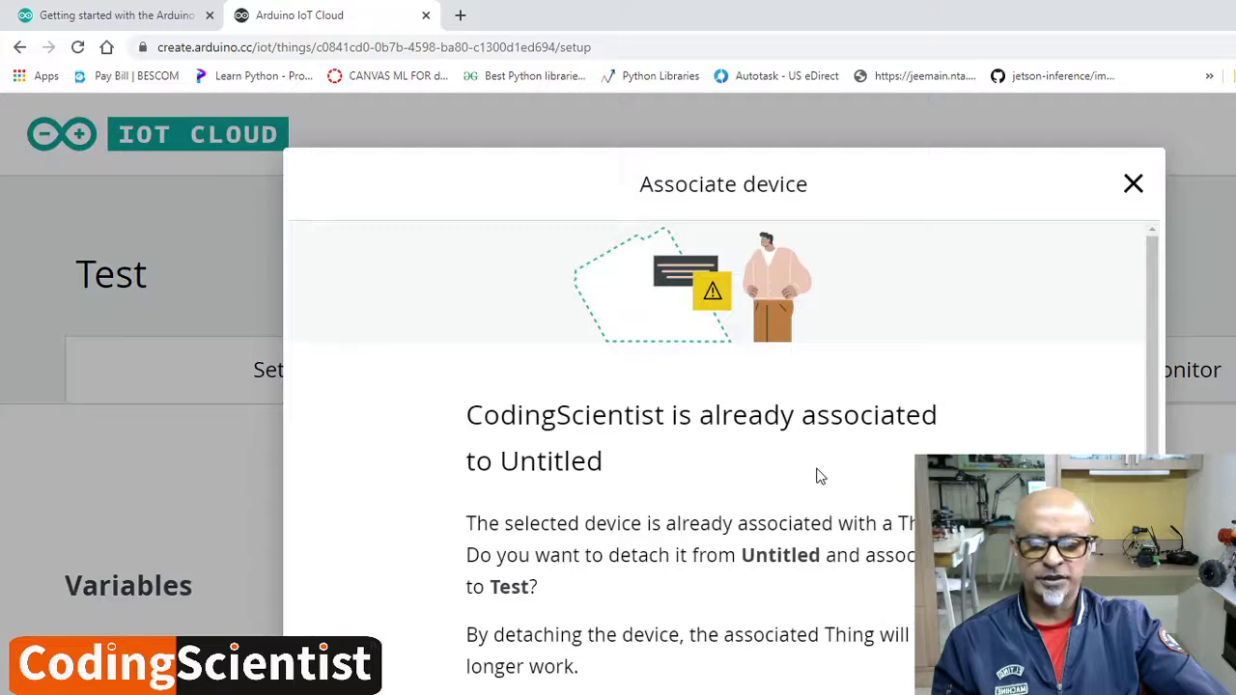
{"action": "scroll", "coordinate": [727, 458], "scroll_direction": "down", "scroll_amount": 2}
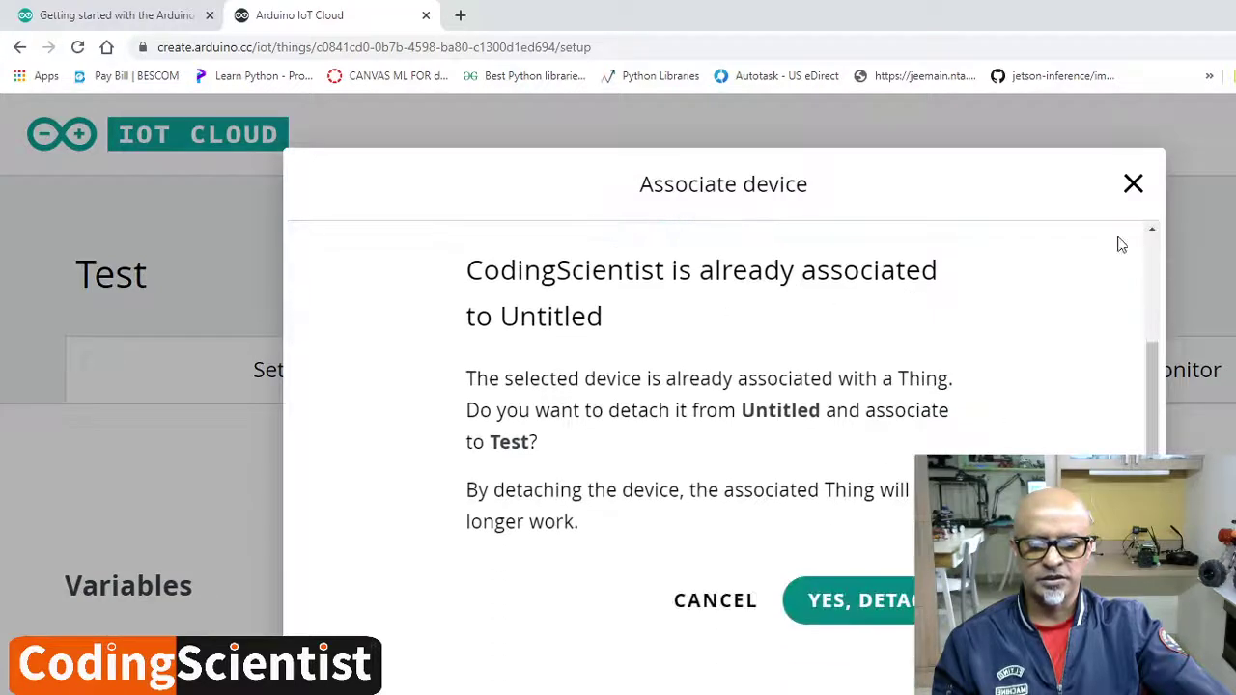
{"action": "left_click", "coordinate": [1134, 182]}
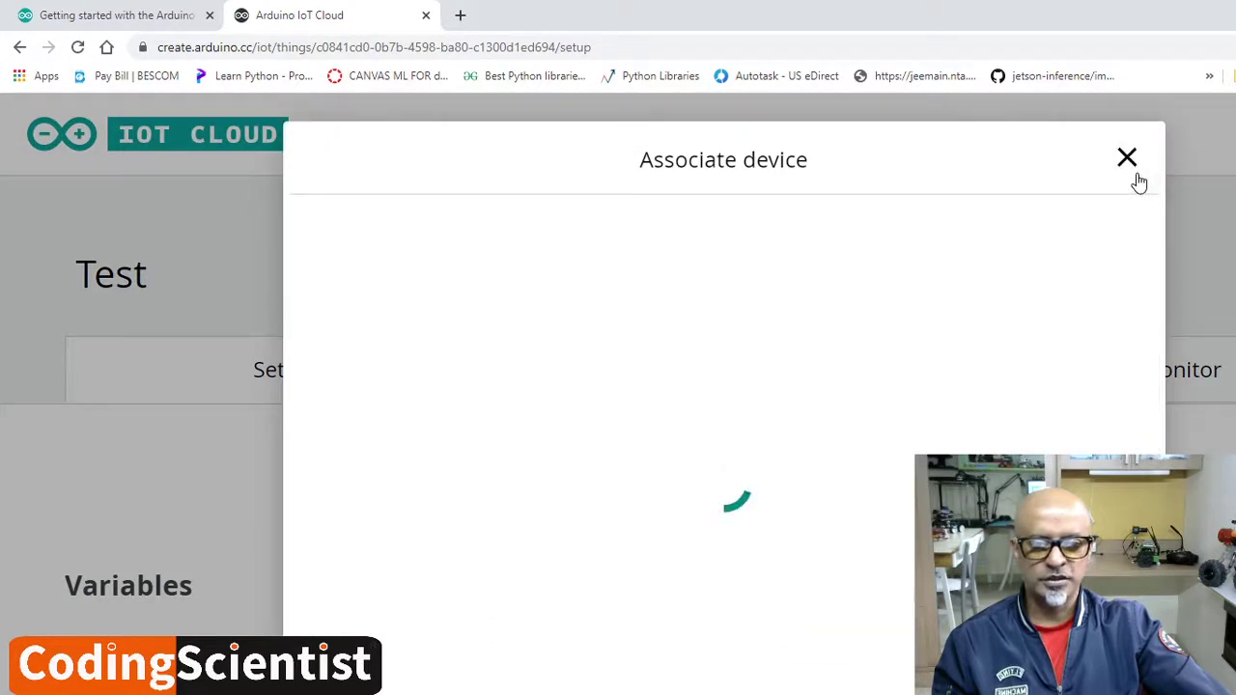
{"action": "left_click", "coordinate": [1127, 131]}
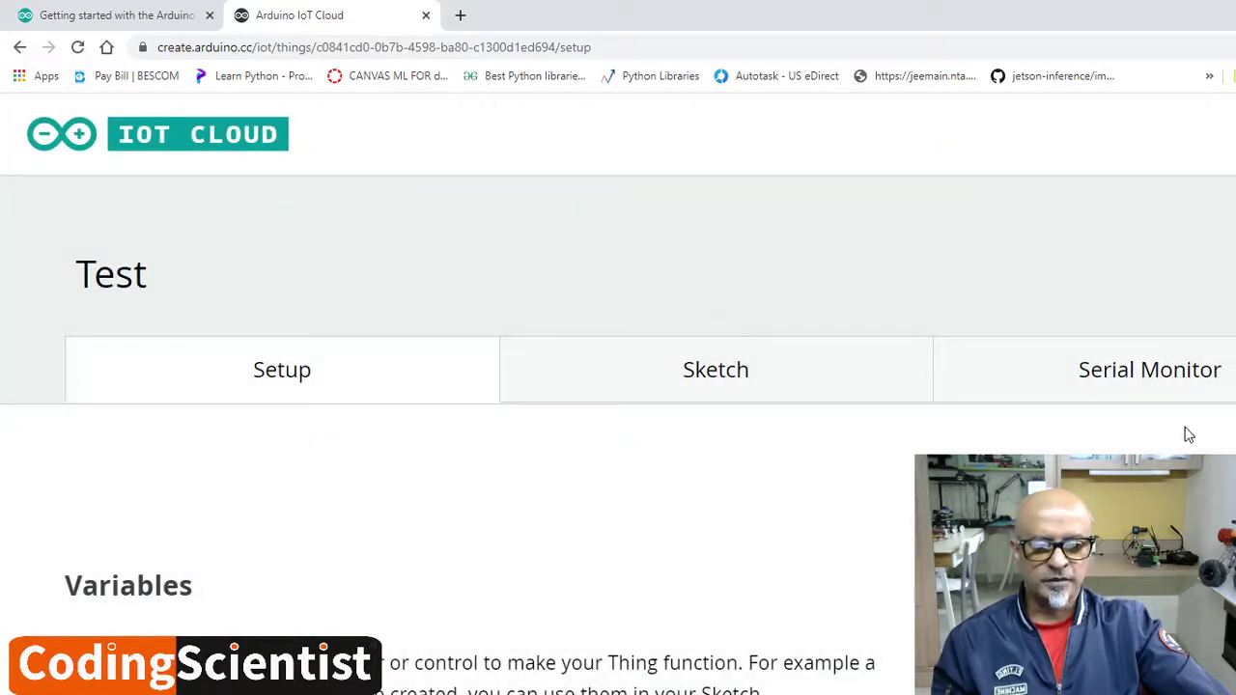
Step: Review the thing's Variables section and the configuration walkthrough in the Getting started with the Arduino IoT Cloud tutorial, and return to the thing's setup
{"action": "scroll", "coordinate": [618, 477], "scroll_direction": "down", "scroll_amount": 2}
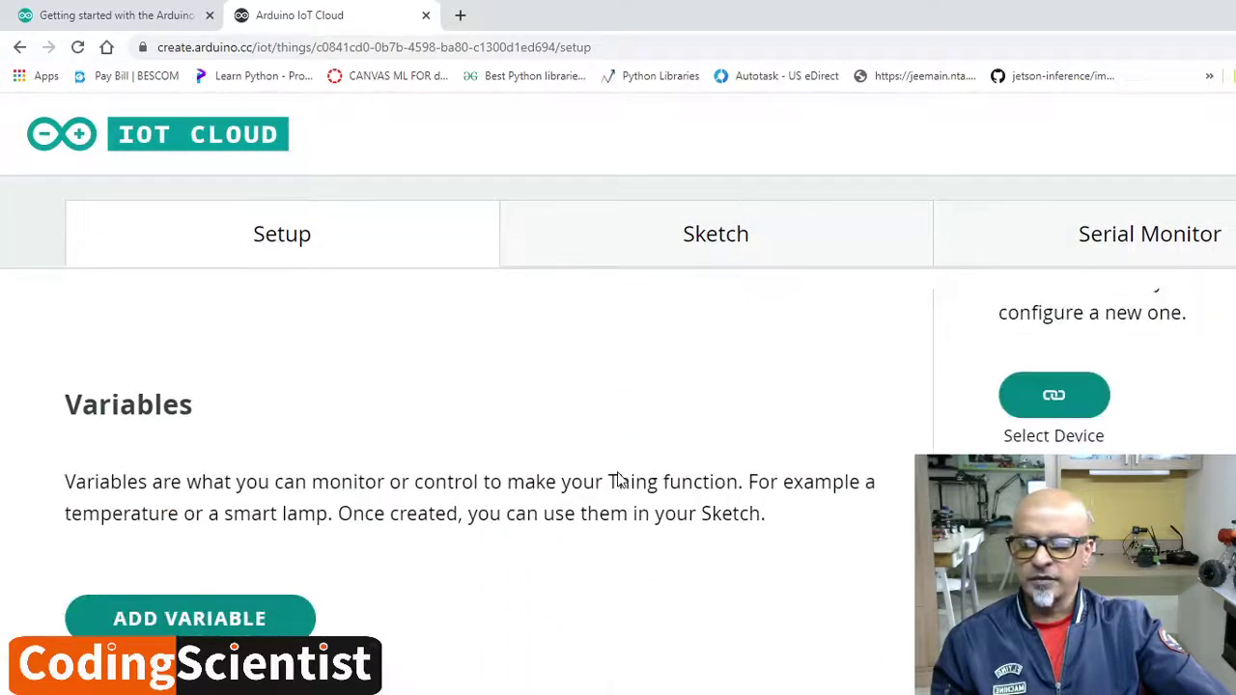
{"action": "scroll", "coordinate": [630, 469], "scroll_direction": "down", "scroll_amount": 1}
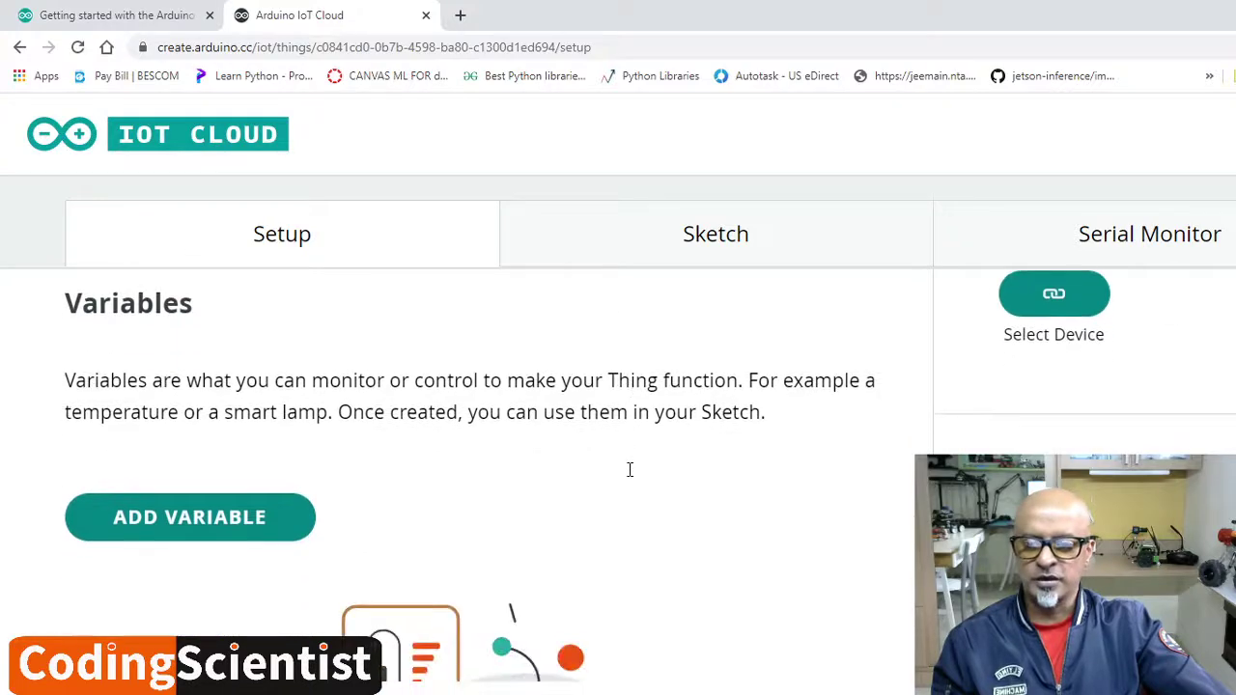
{"action": "scroll", "coordinate": [629, 469], "scroll_direction": "up", "scroll_amount": 1}
{"action": "left_click", "coordinate": [102, 12]}
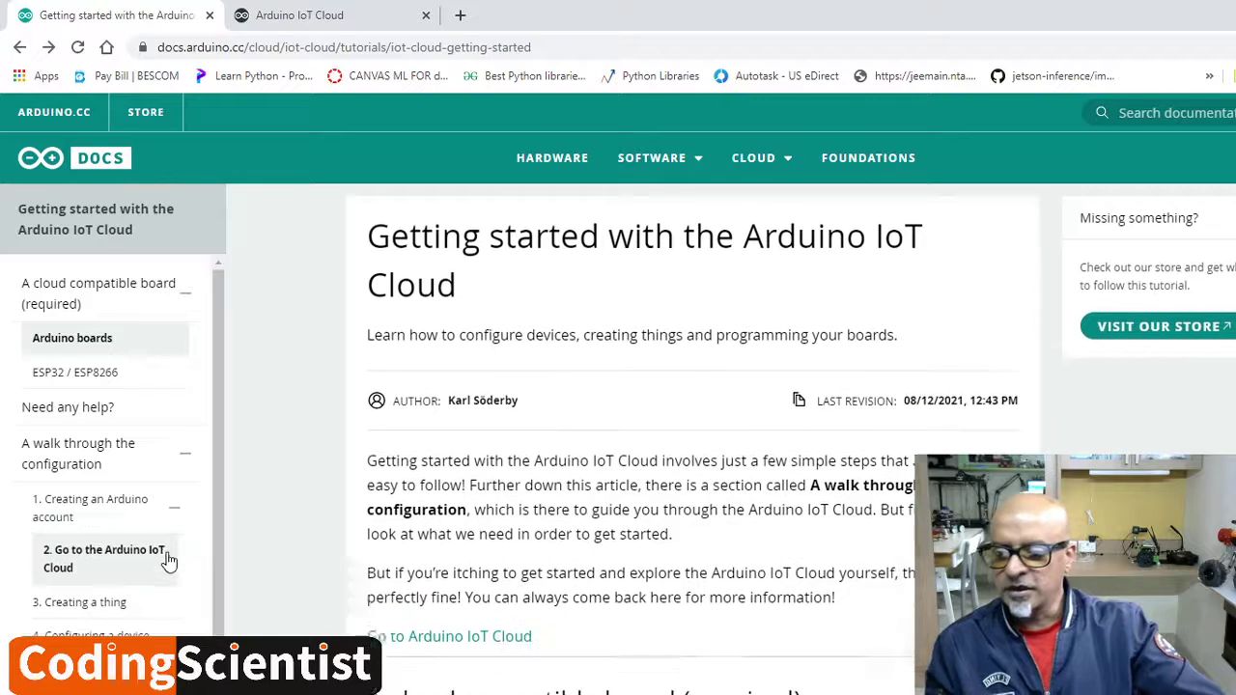
{"action": "scroll", "coordinate": [165, 560], "scroll_direction": "down", "scroll_amount": 1}
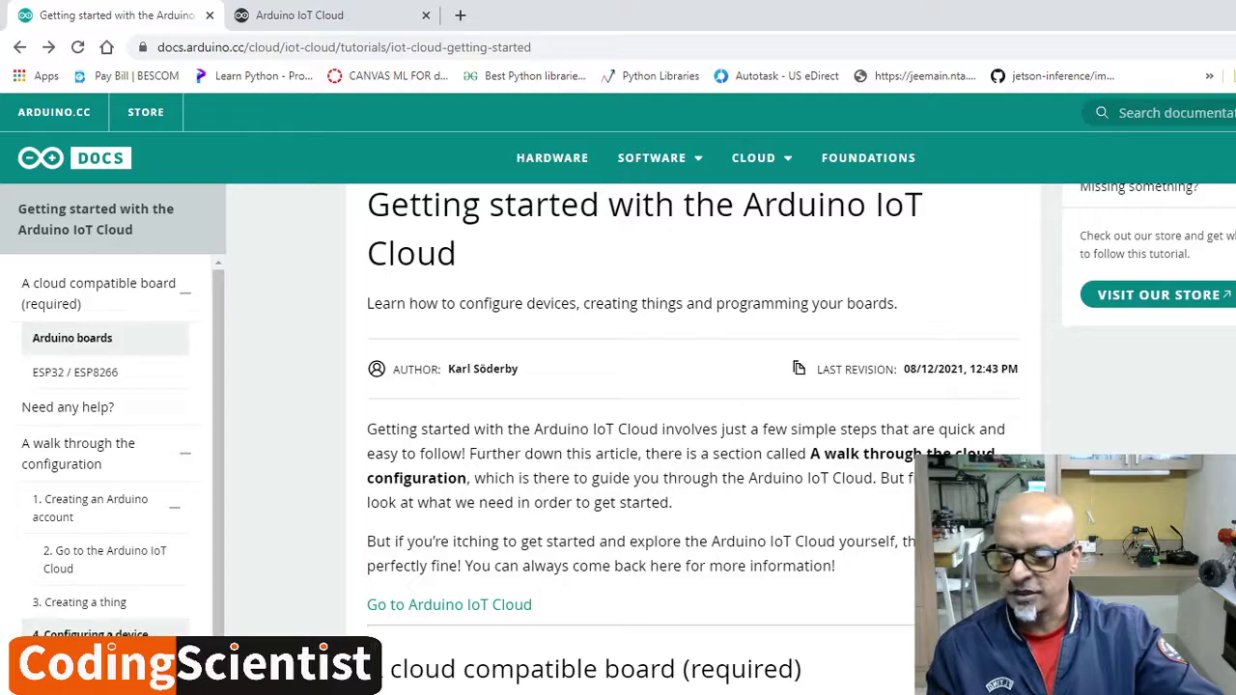
{"action": "scroll", "coordinate": [396, 529], "scroll_direction": "down", "scroll_amount": 1}
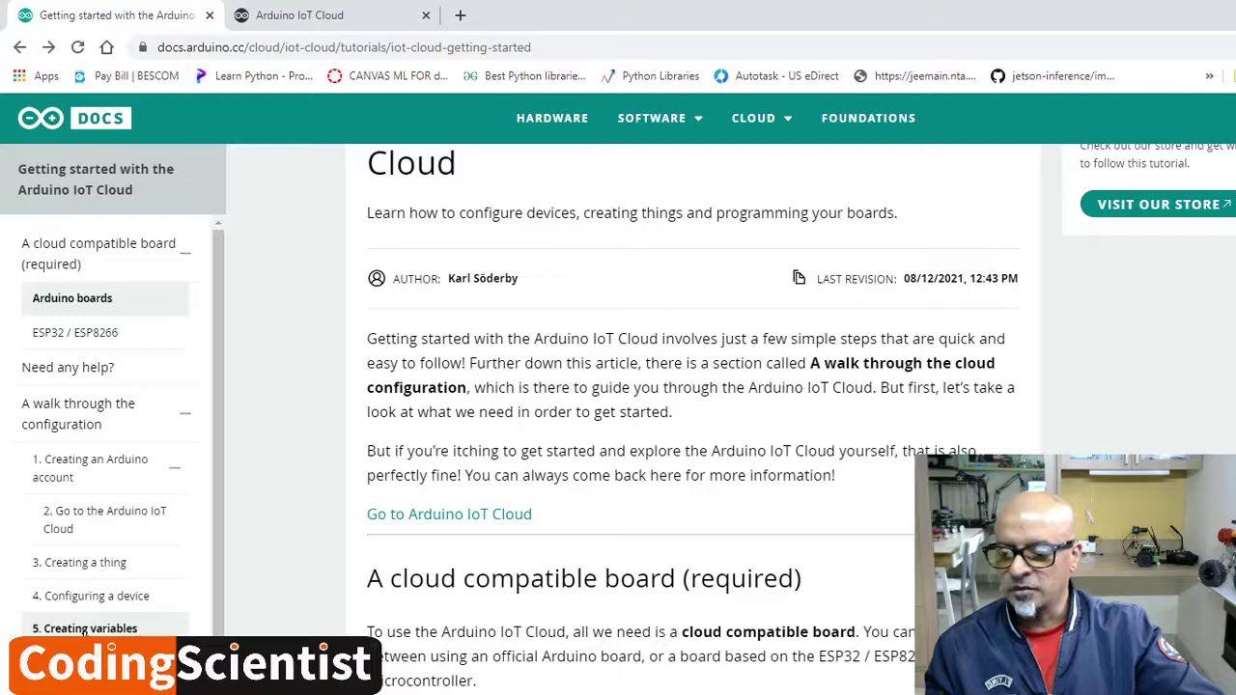
{"action": "left_click", "coordinate": [333, 17]}
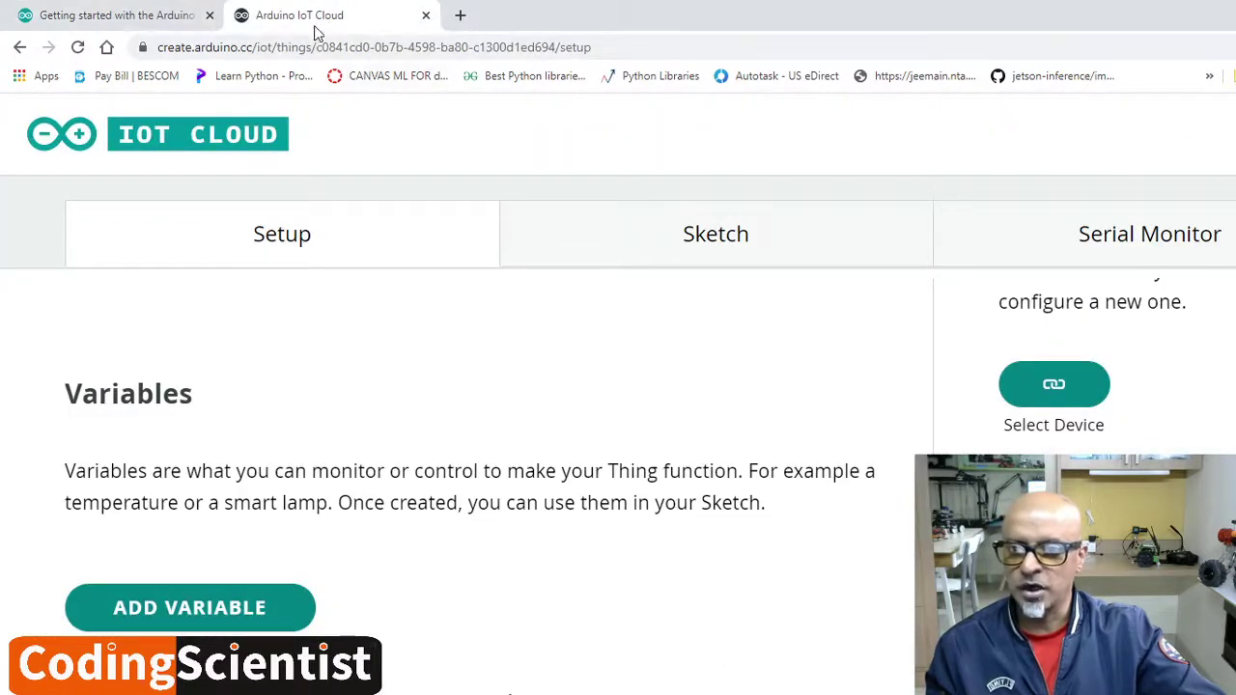
{"action": "scroll", "coordinate": [566, 428], "scroll_direction": "down", "scroll_amount": 1}
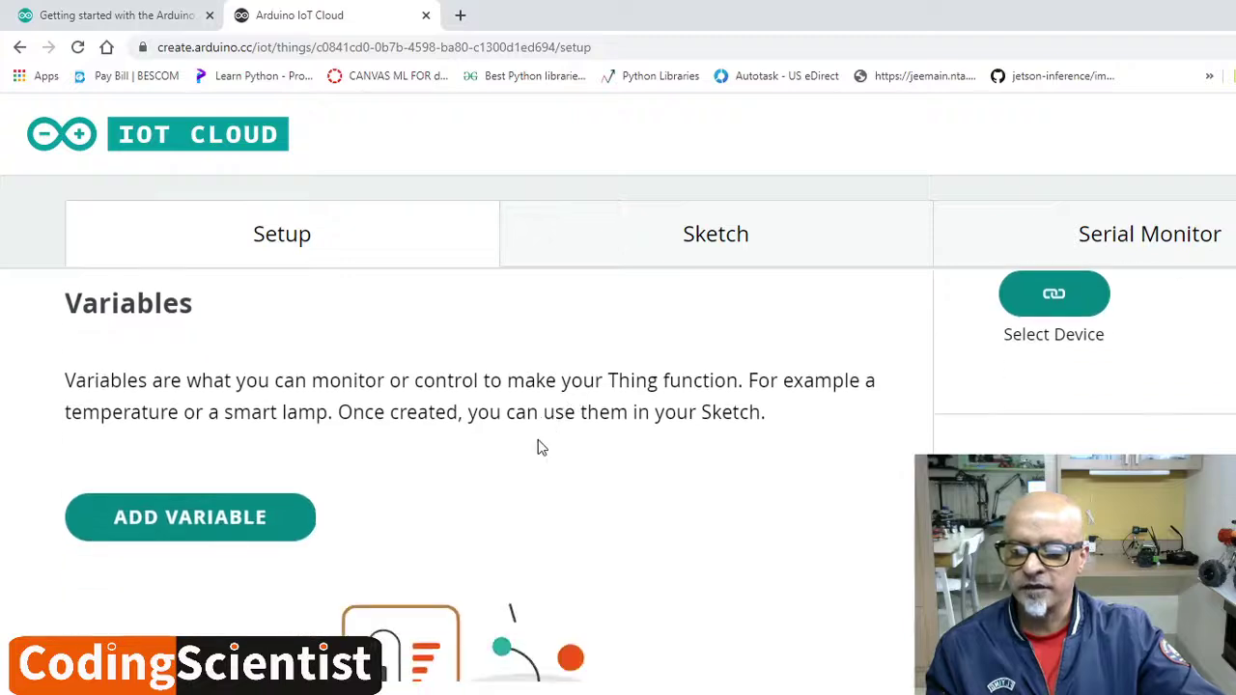
{"action": "left_click", "coordinate": [223, 526]}
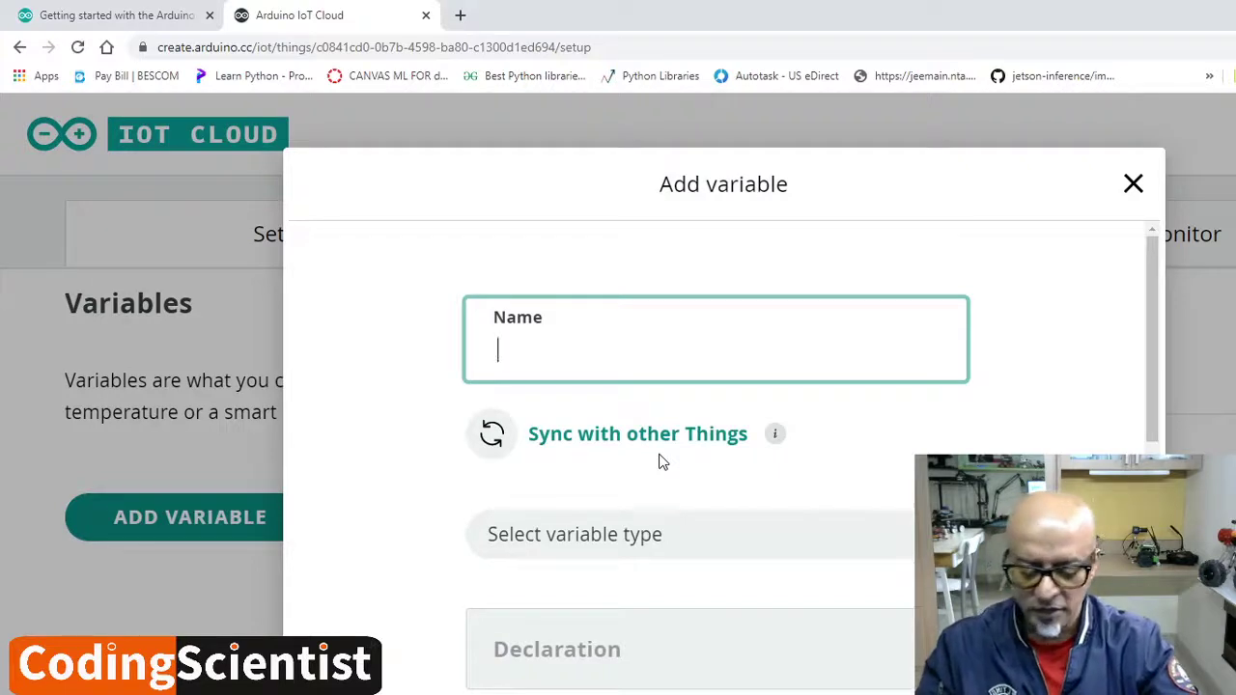
{"action": "type", "text": "MyV"}
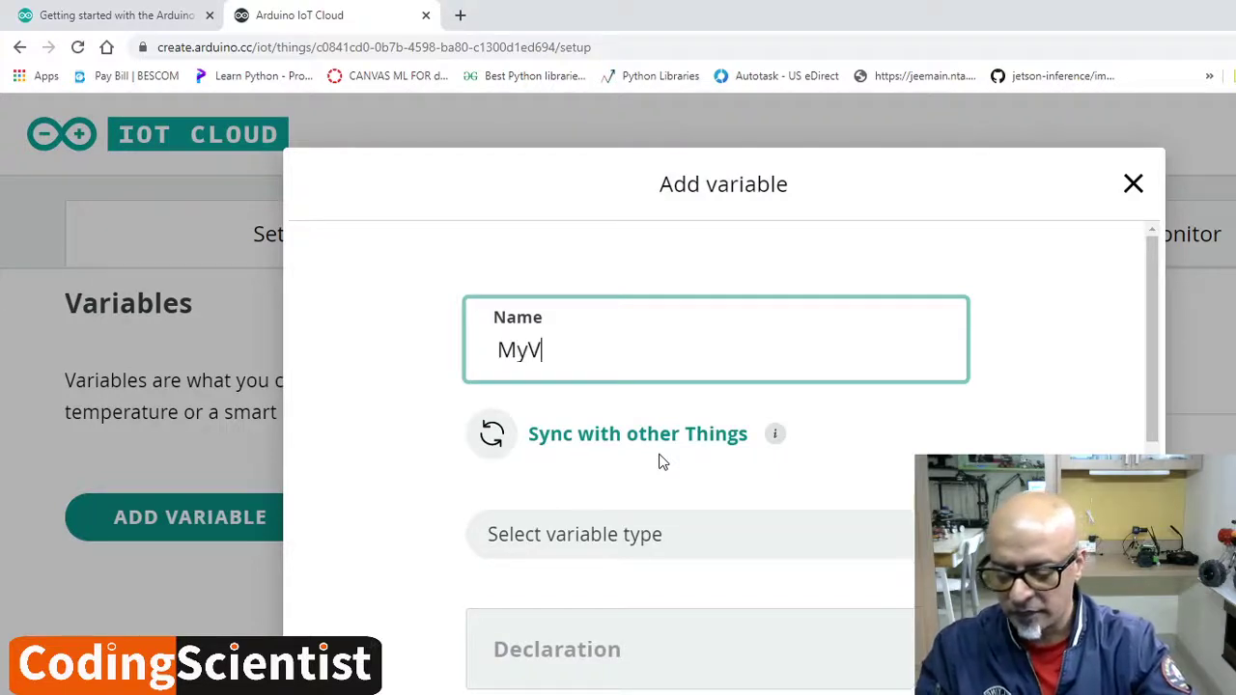
{"action": "type", "text": "ariable"}
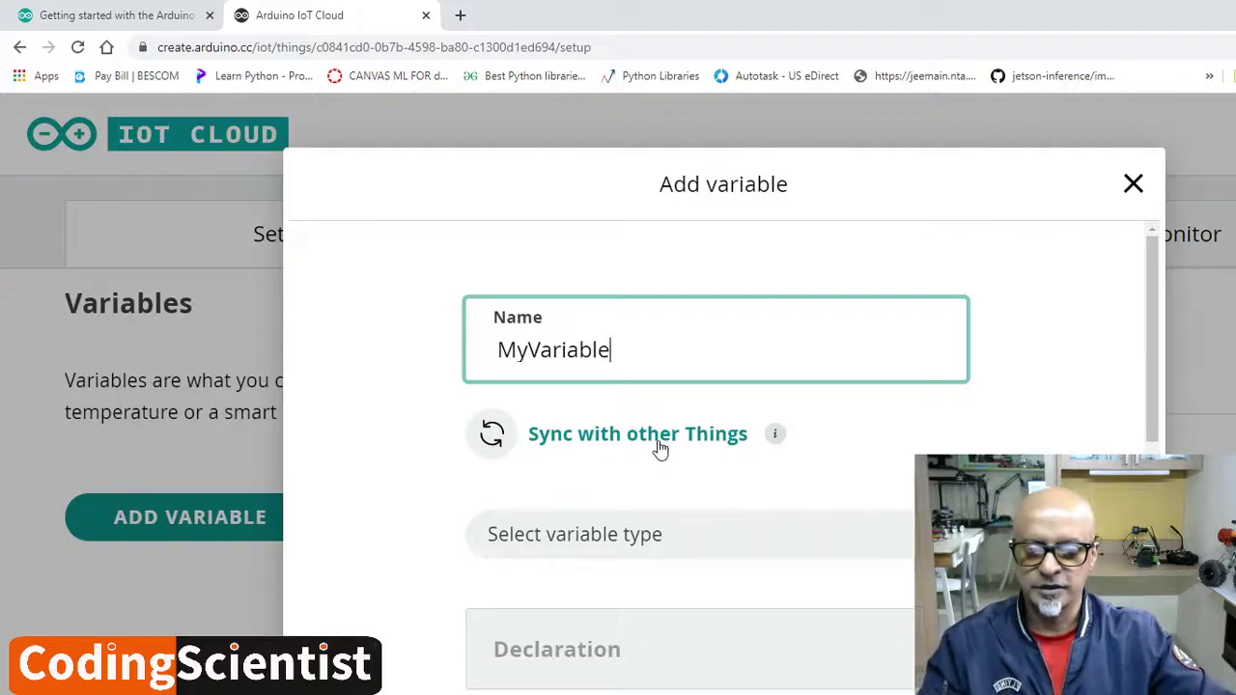
{"action": "left_click", "coordinate": [935, 534]}
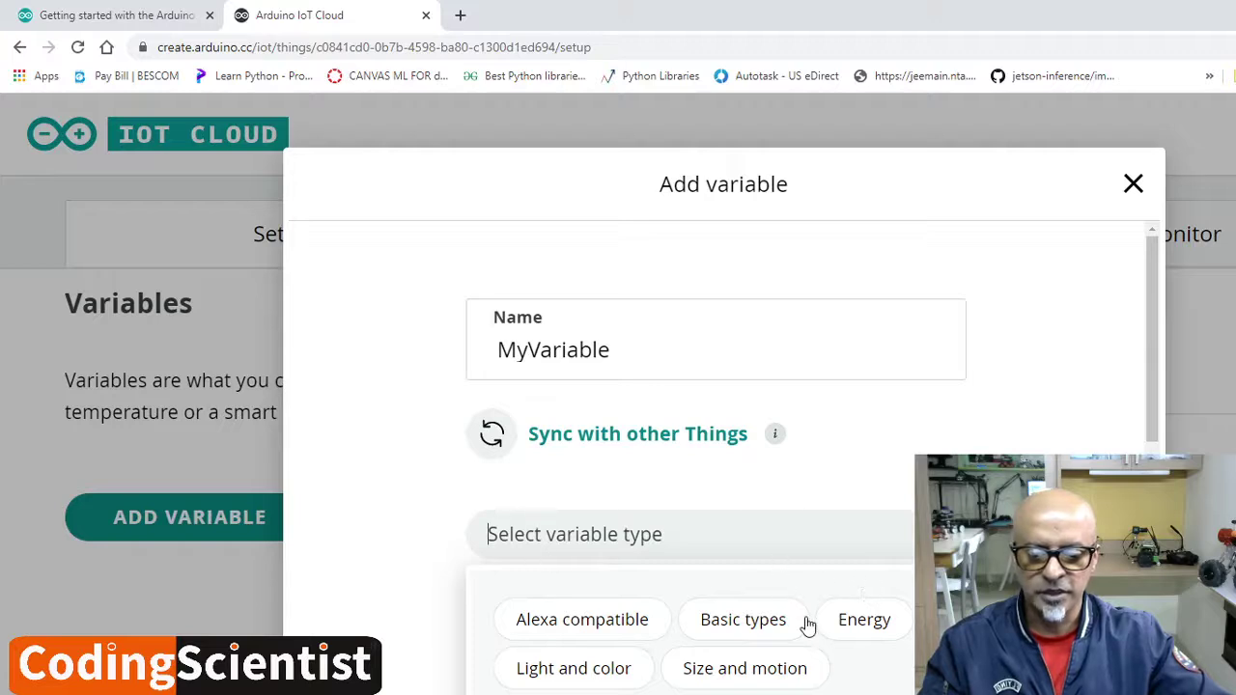
{"action": "scroll", "coordinate": [808, 624], "scroll_direction": "down", "scroll_amount": 3}
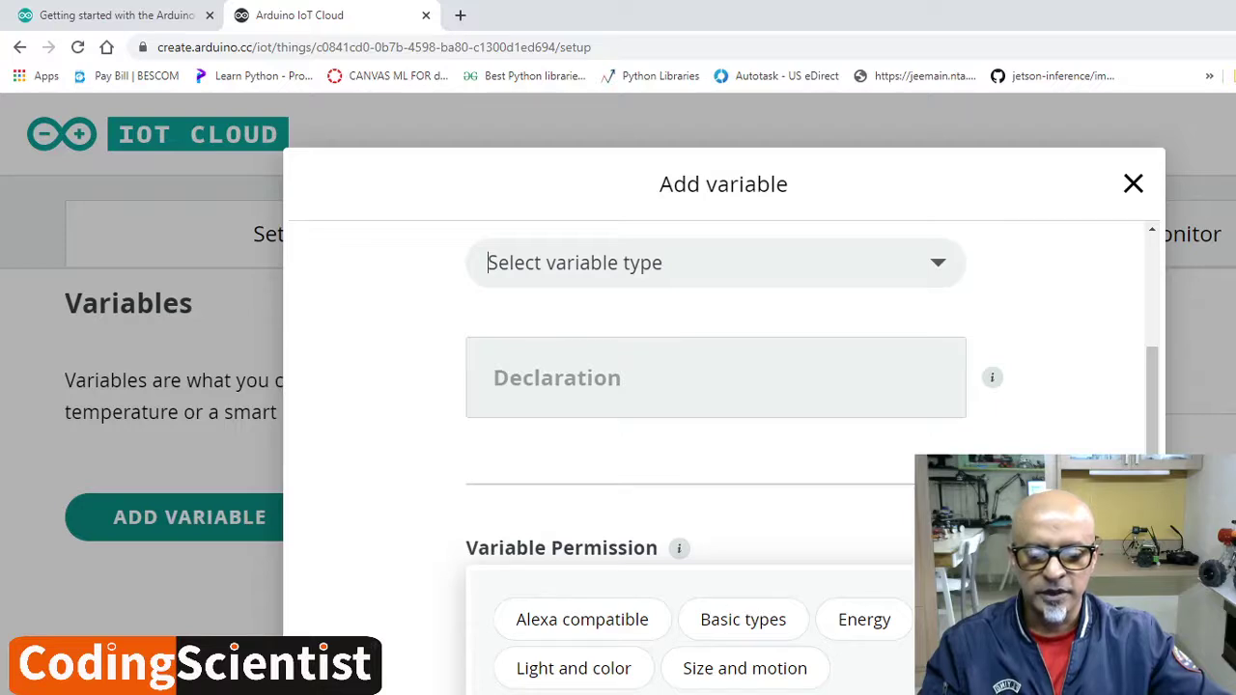
{"action": "left_click", "coordinate": [743, 626]}
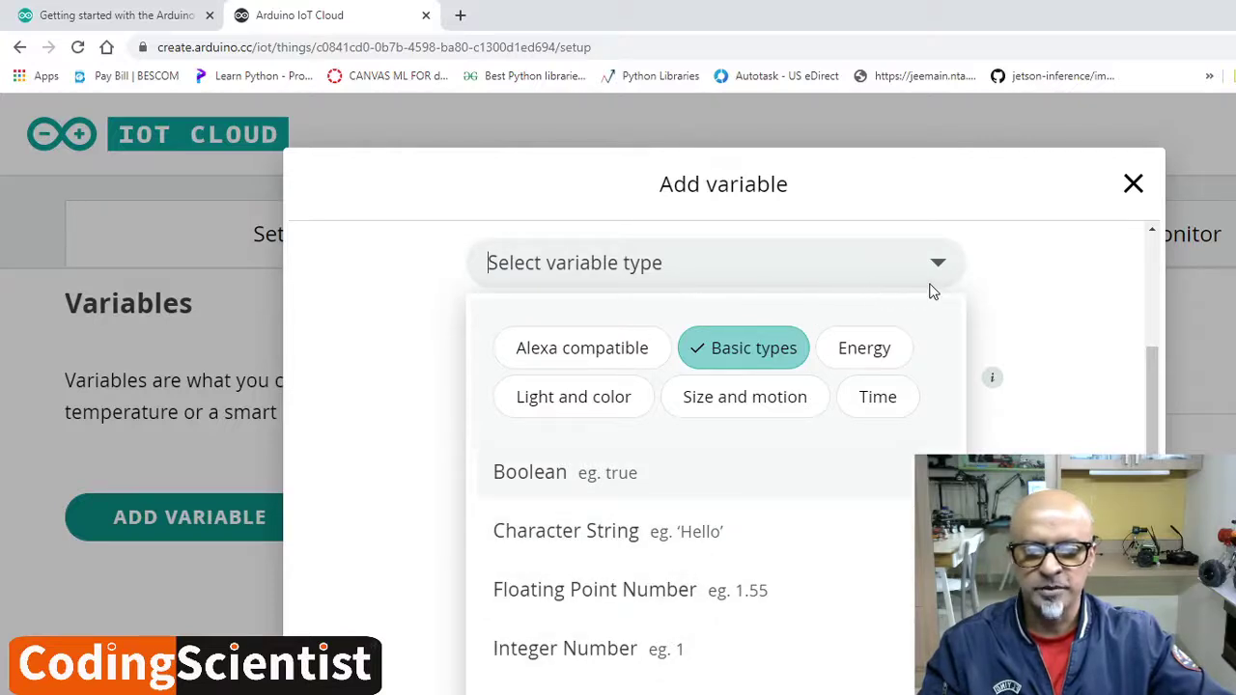
{"action": "left_click", "coordinate": [1073, 297]}
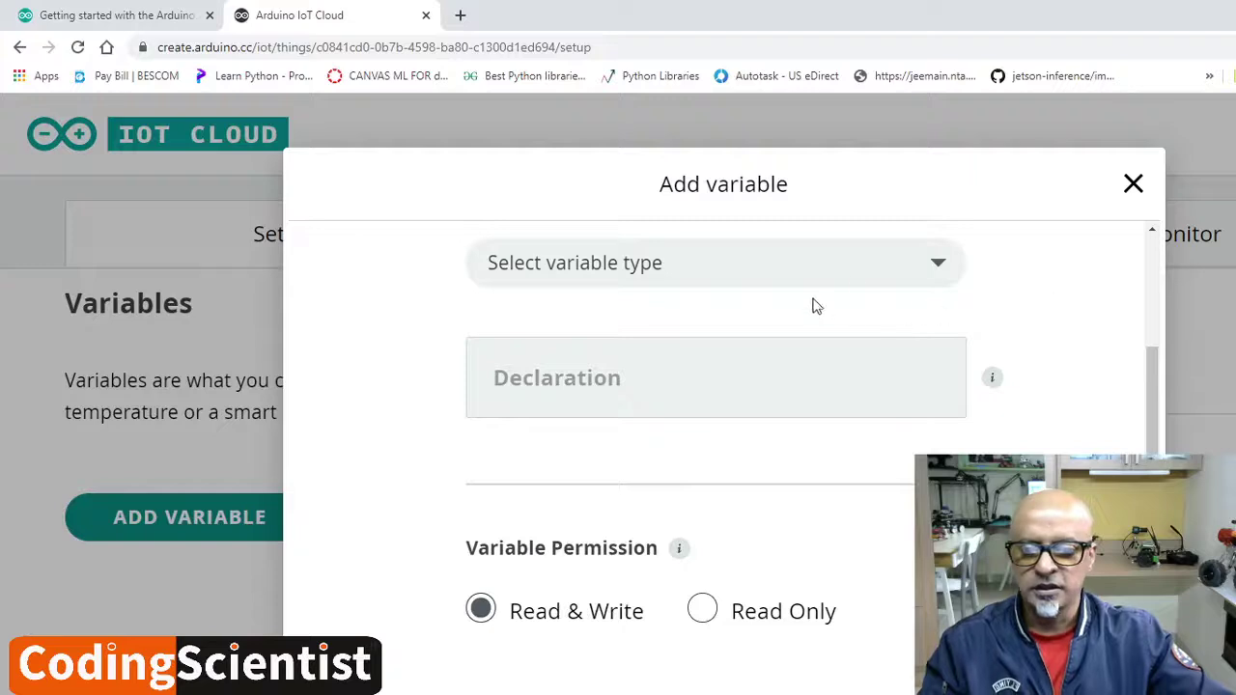
{"action": "left_click", "coordinate": [930, 270]}
{"action": "left_click", "coordinate": [759, 351]}
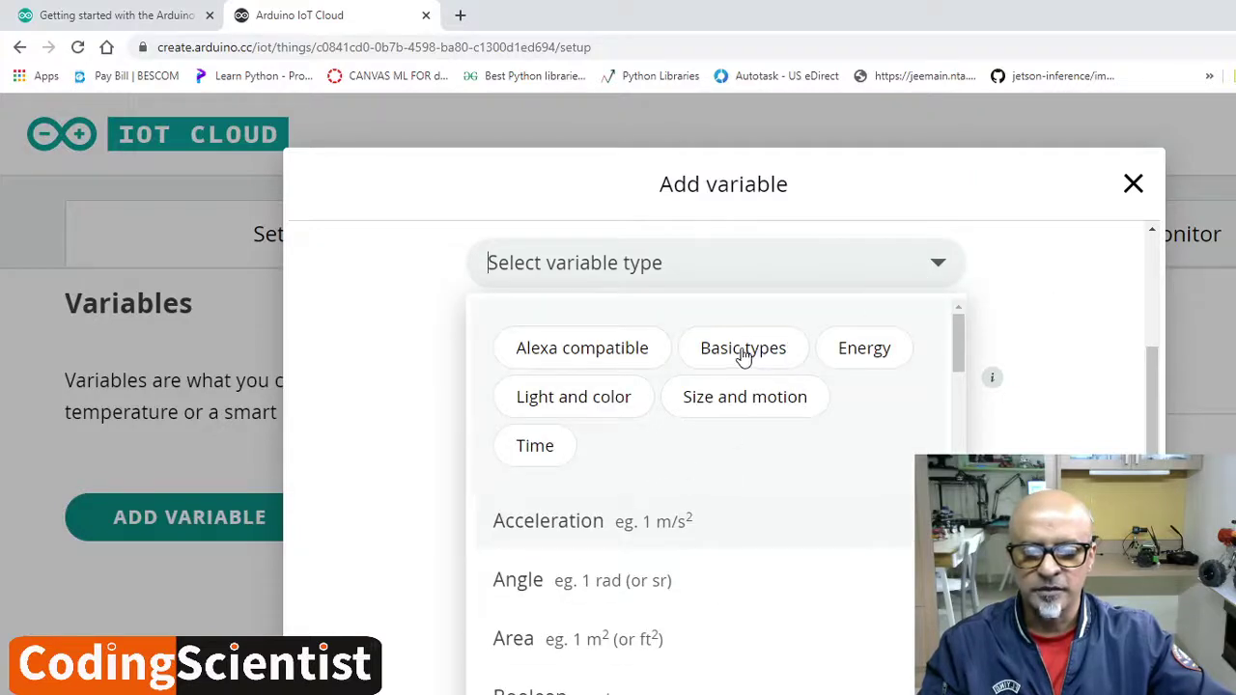
{"action": "left_click", "coordinate": [750, 358]}
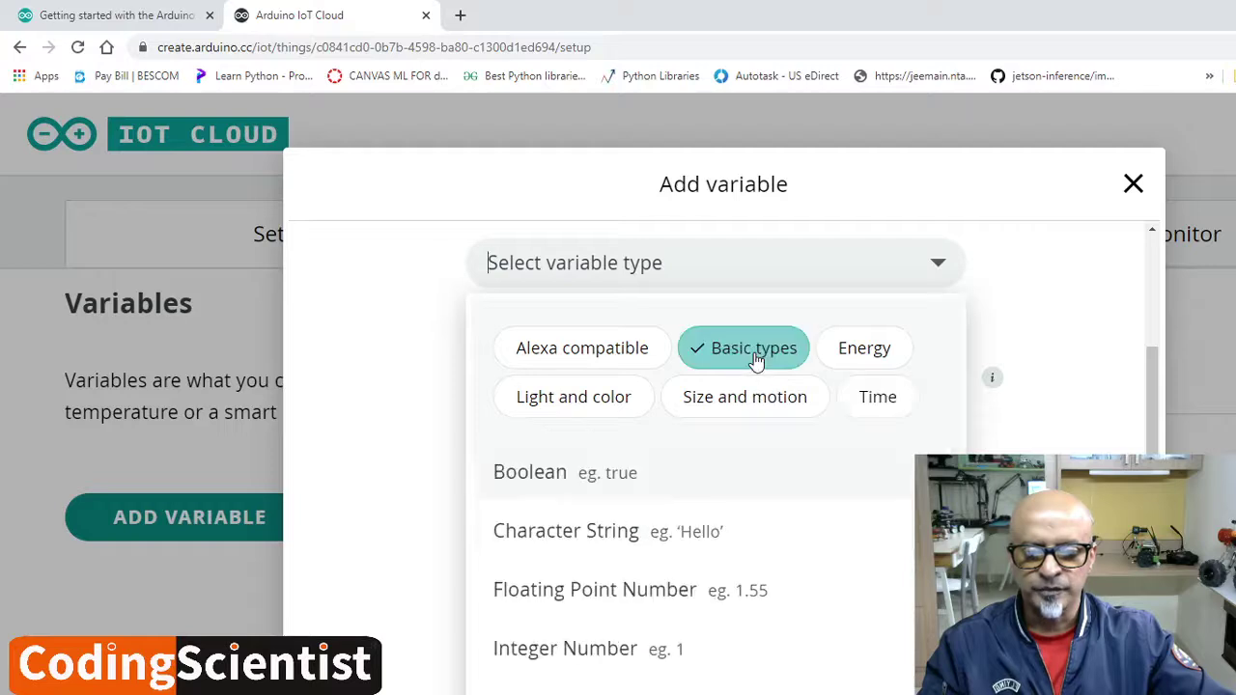
{"action": "scroll", "coordinate": [715, 435], "scroll_direction": "up", "scroll_amount": 5}
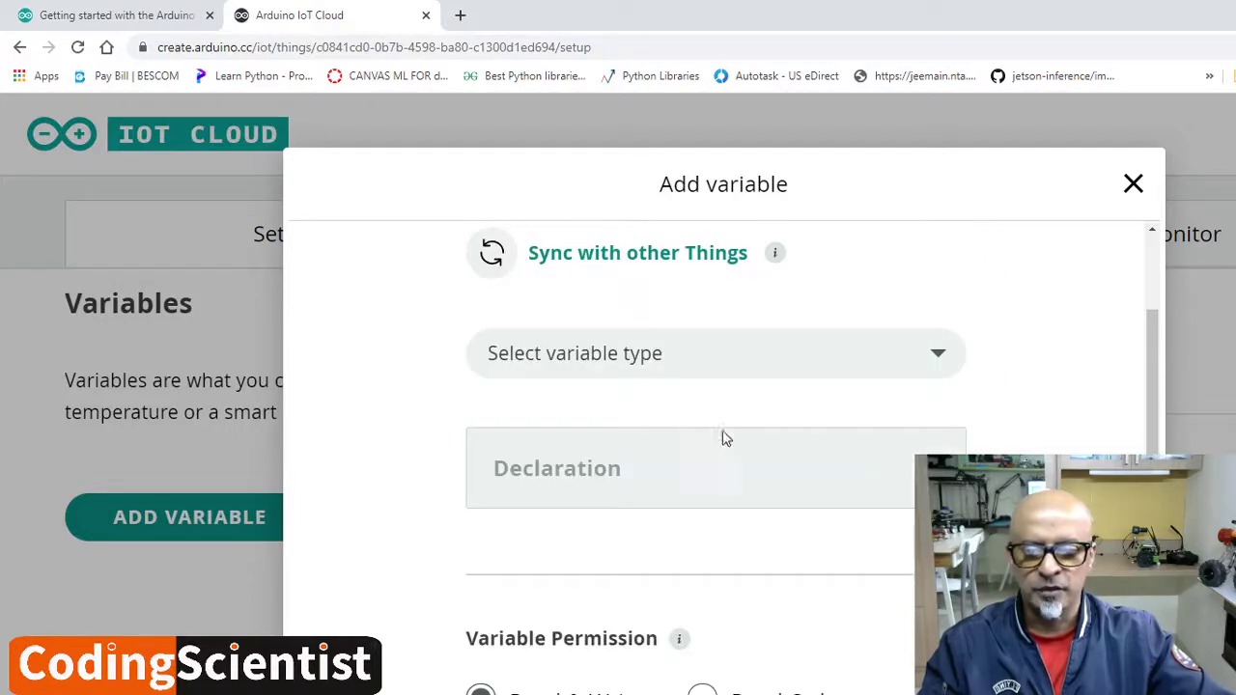
{"action": "mouse_move", "coordinate": [844, 477]}
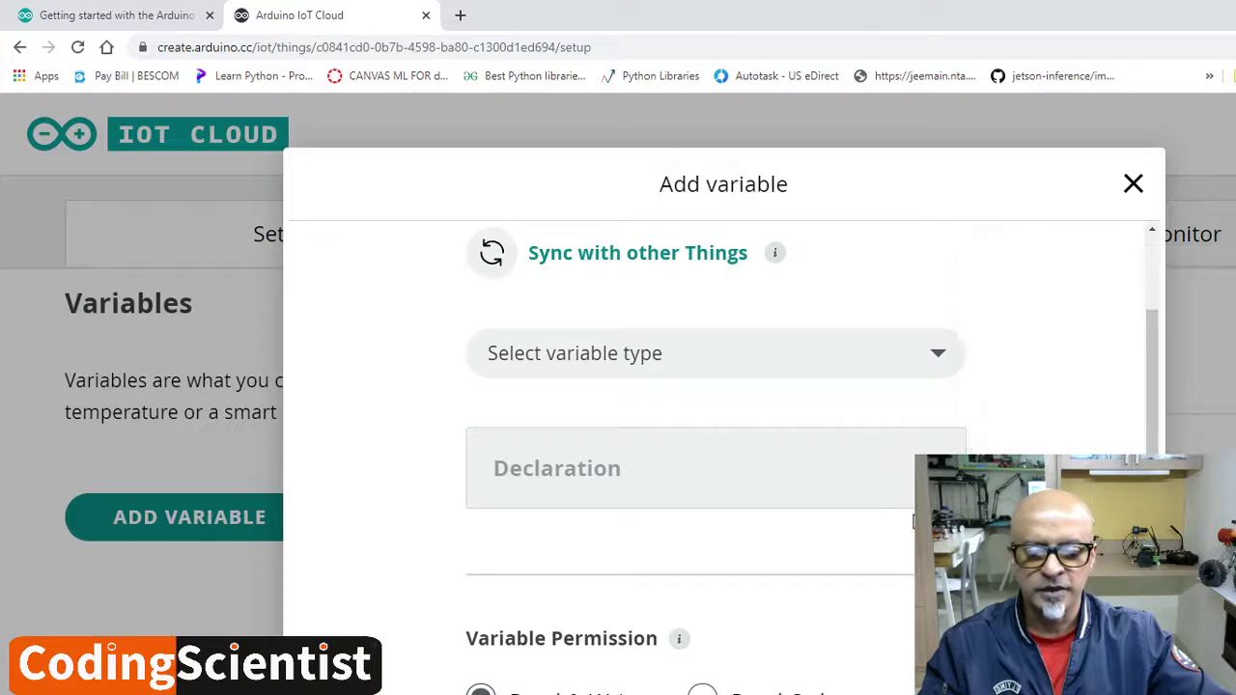
{"action": "scroll", "coordinate": [715, 435], "scroll_direction": "down", "scroll_amount": 5}
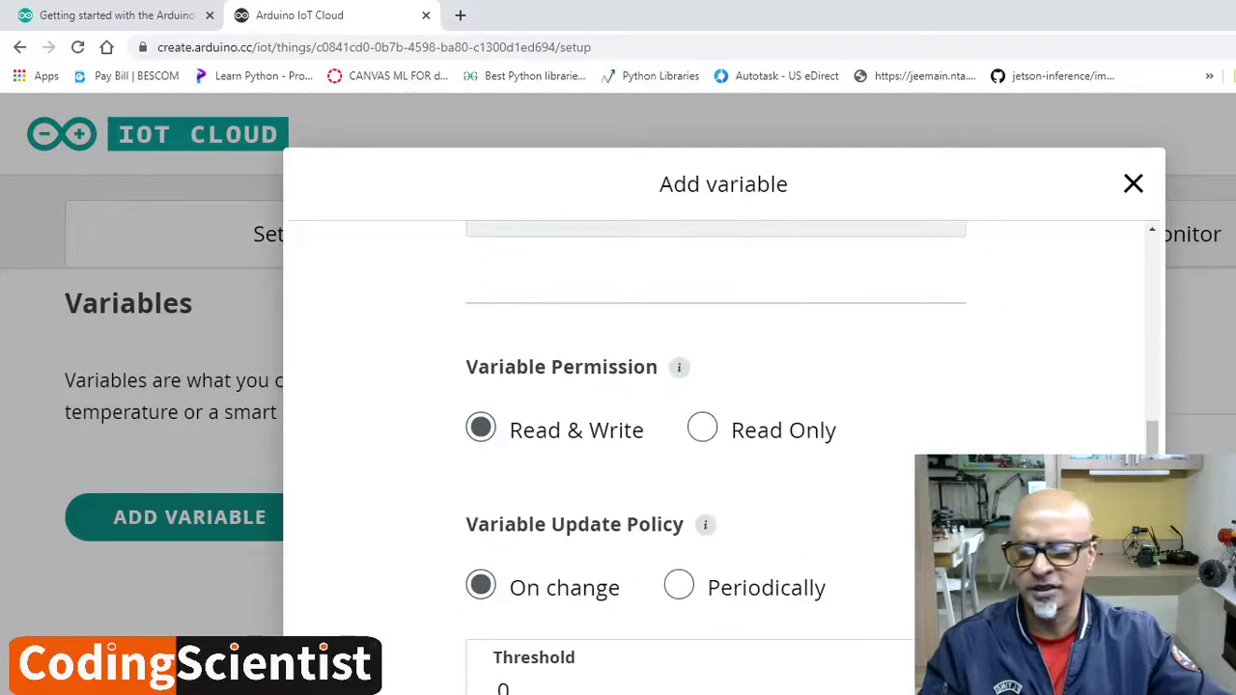
{"action": "scroll", "coordinate": [714, 435], "scroll_direction": "up", "scroll_amount": 3}
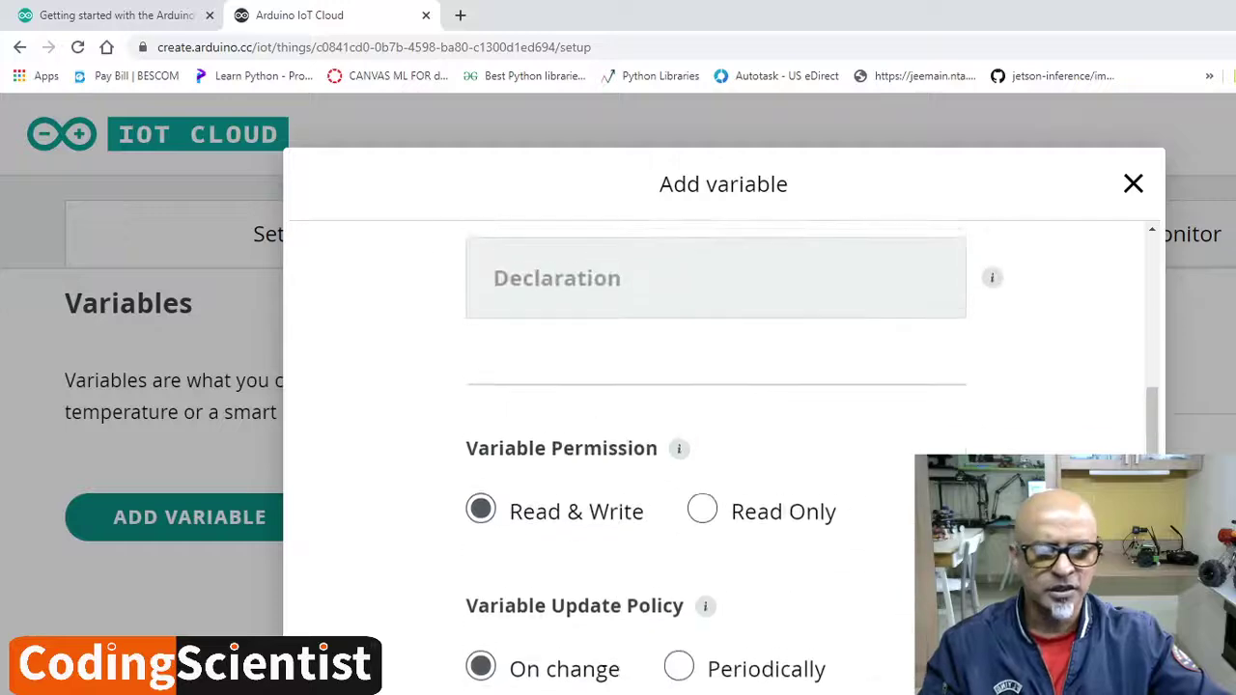
{"action": "left_click", "coordinate": [1133, 184]}
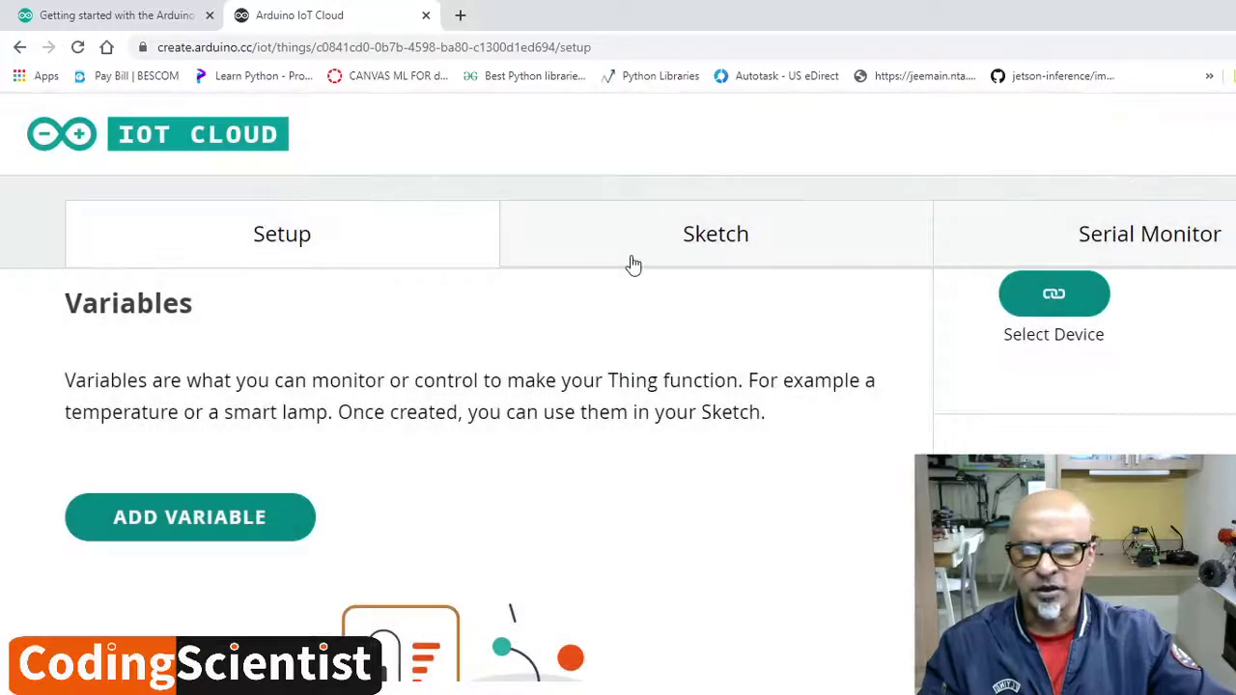
Step: Begin adding a variable to the thing, name it MyVar, and look over its permission and update policy options
{"action": "left_click", "coordinate": [187, 523]}
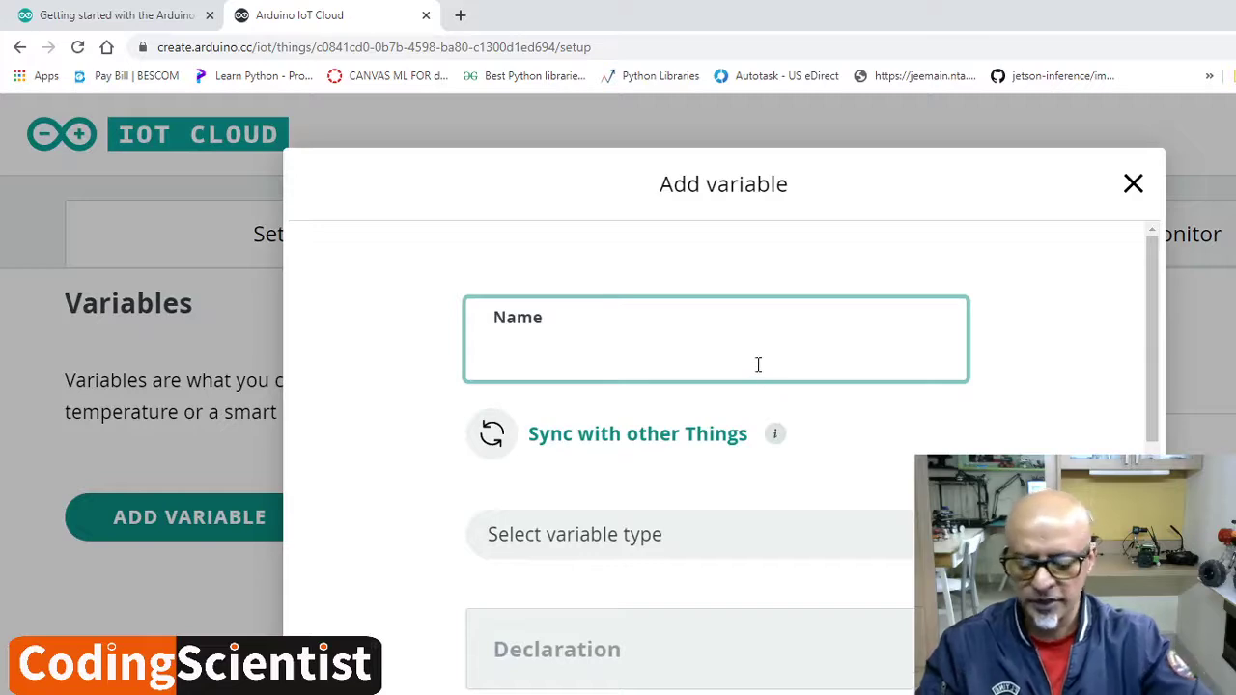
{"action": "type", "text": "My"}
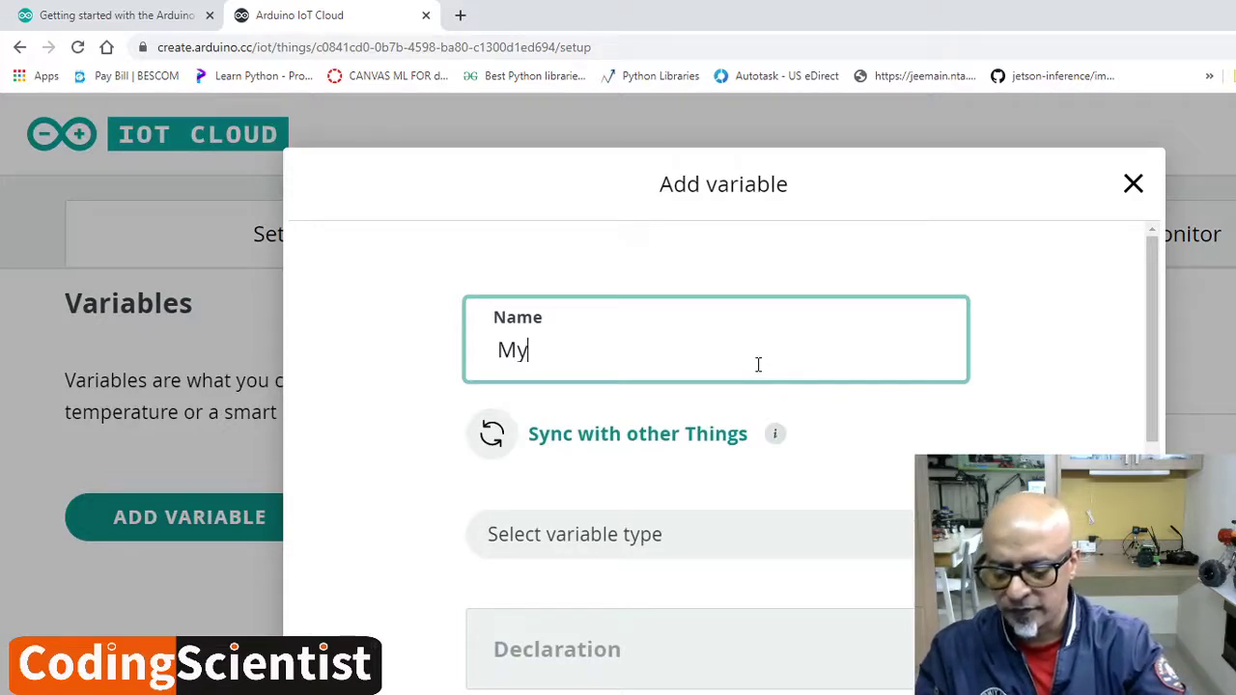
{"action": "type", "text": "Var"}
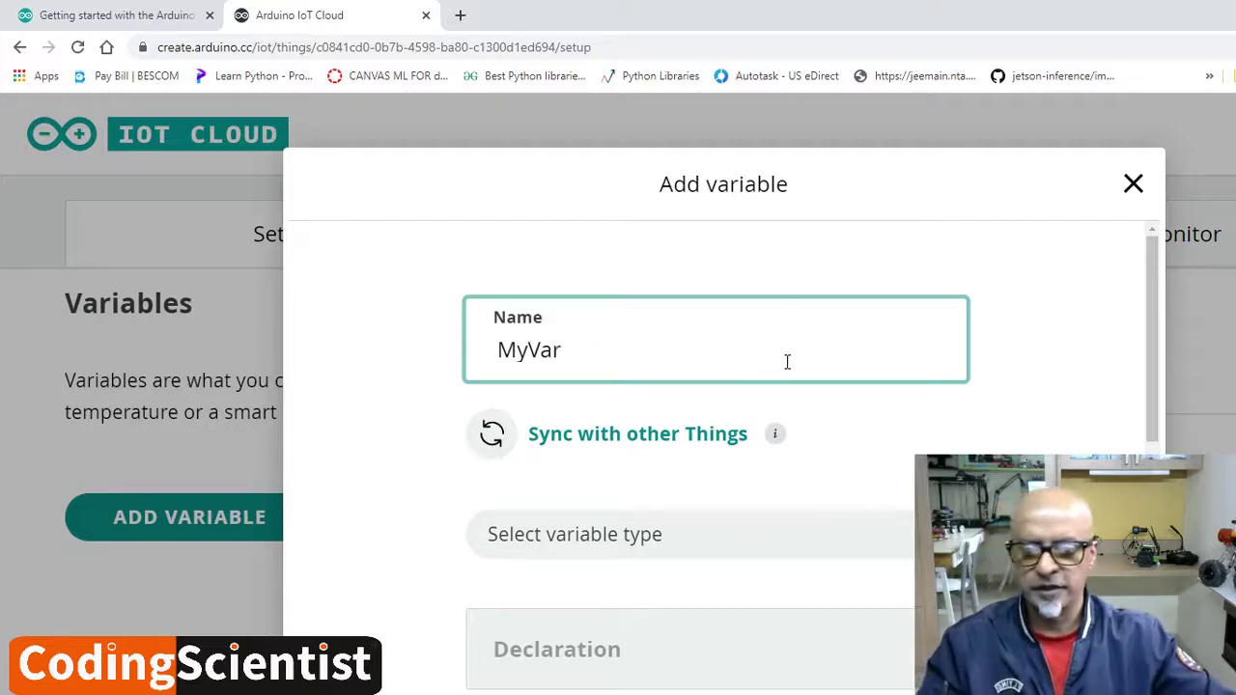
{"action": "scroll", "coordinate": [714, 435], "scroll_direction": "down", "scroll_amount": 5}
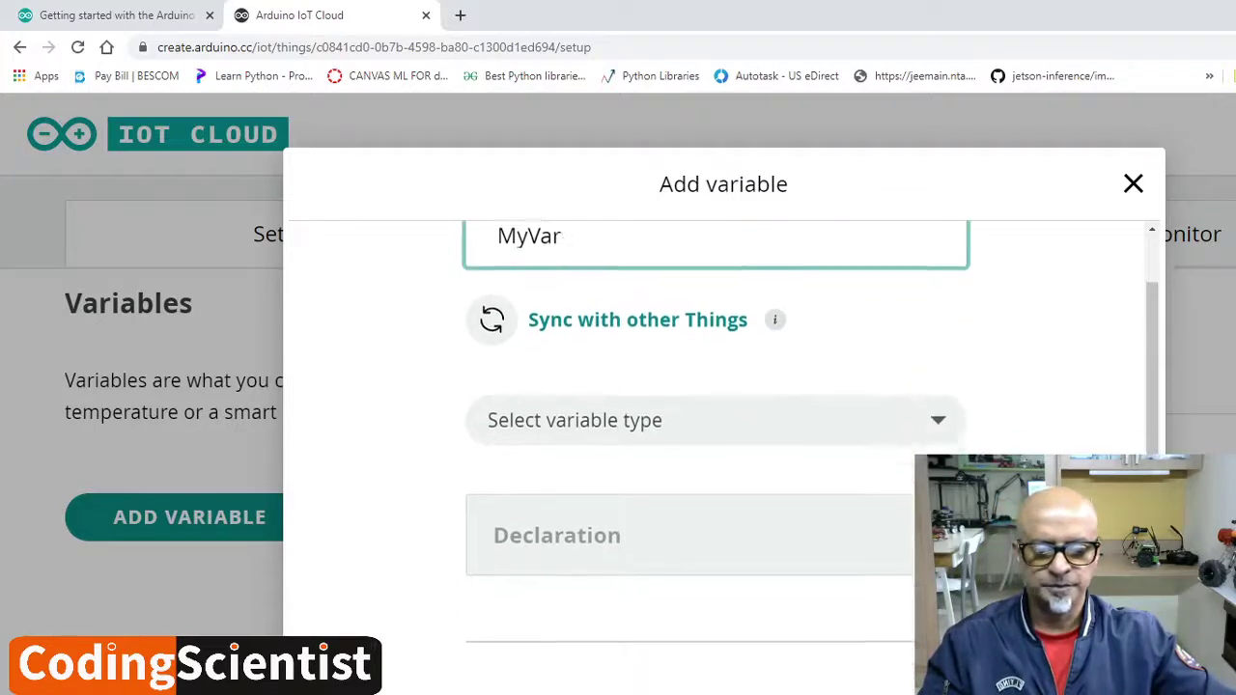
{"action": "scroll", "coordinate": [714, 435], "scroll_direction": "down", "scroll_amount": 2}
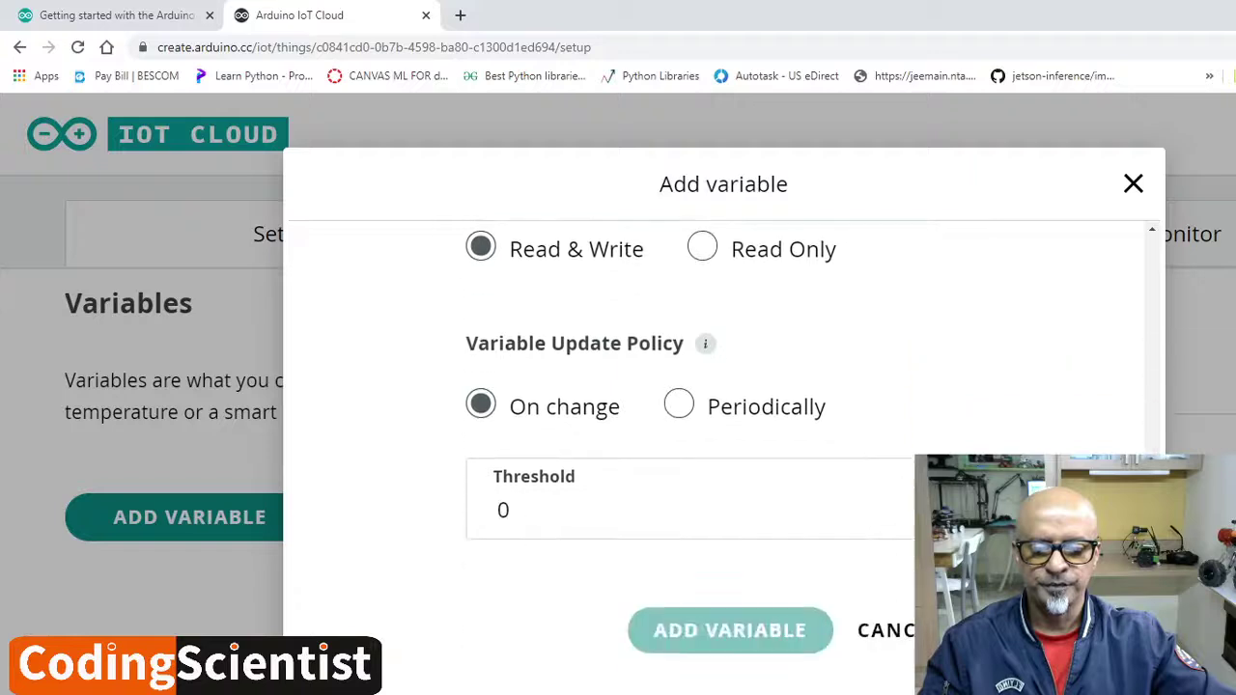
{"action": "scroll", "coordinate": [715, 434], "scroll_direction": "up", "scroll_amount": 4}
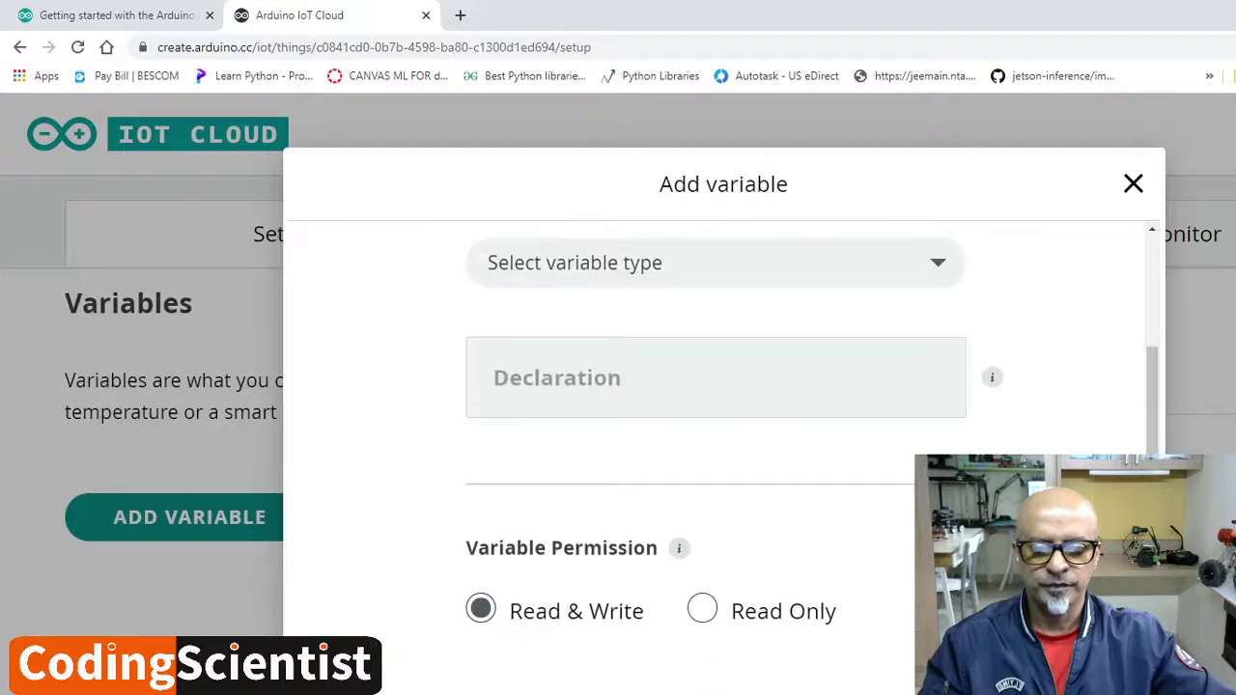
{"action": "scroll", "coordinate": [715, 434], "scroll_direction": "up", "scroll_amount": 1}
Step: Filter the variable types to Basic types and choose Character String for MyVar
{"action": "left_click", "coordinate": [936, 360]}
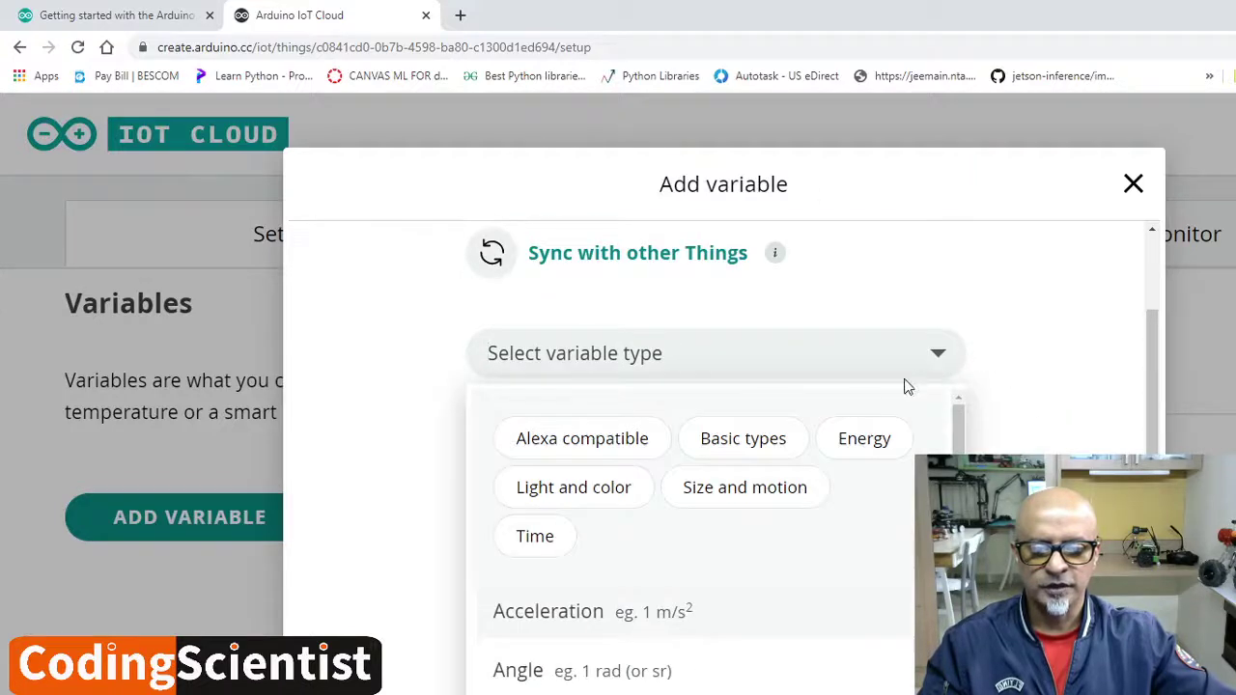
{"action": "left_click", "coordinate": [746, 441]}
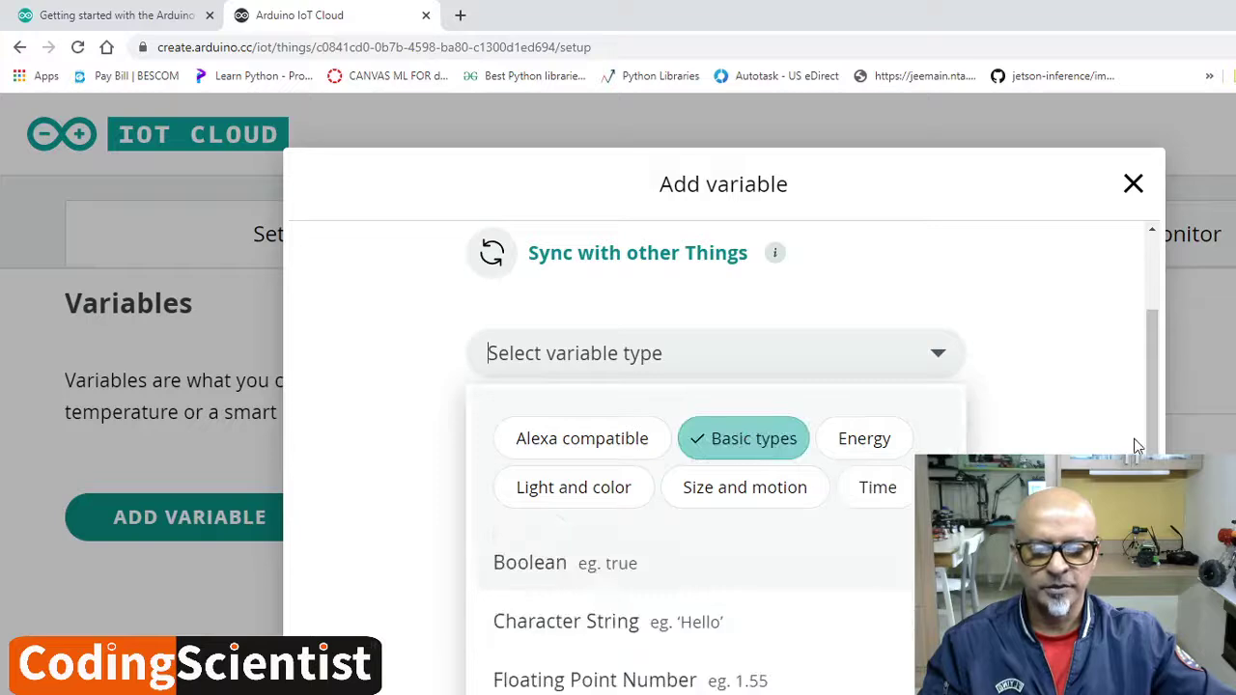
{"action": "scroll", "coordinate": [1150, 437], "scroll_direction": "down", "scroll_amount": 1}
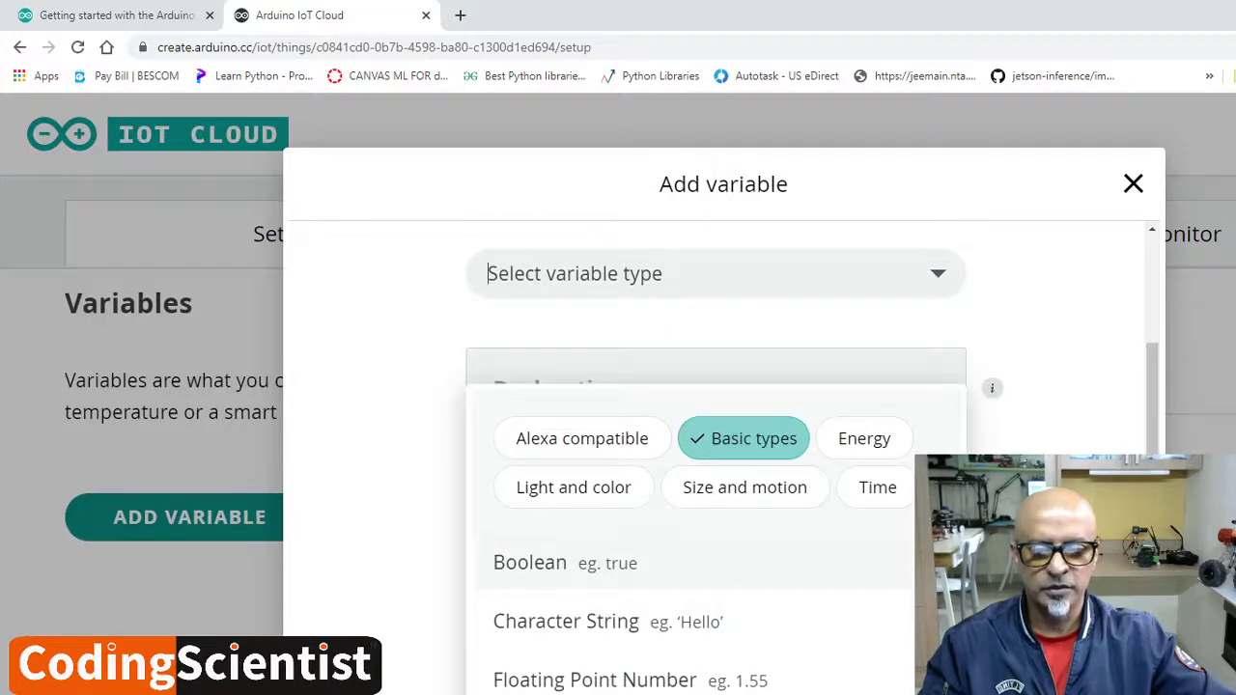
{"action": "left_click", "coordinate": [1053, 502]}
{"action": "left_click_drag", "start_coordinate": [1152, 478], "coordinate": [1152, 636]}
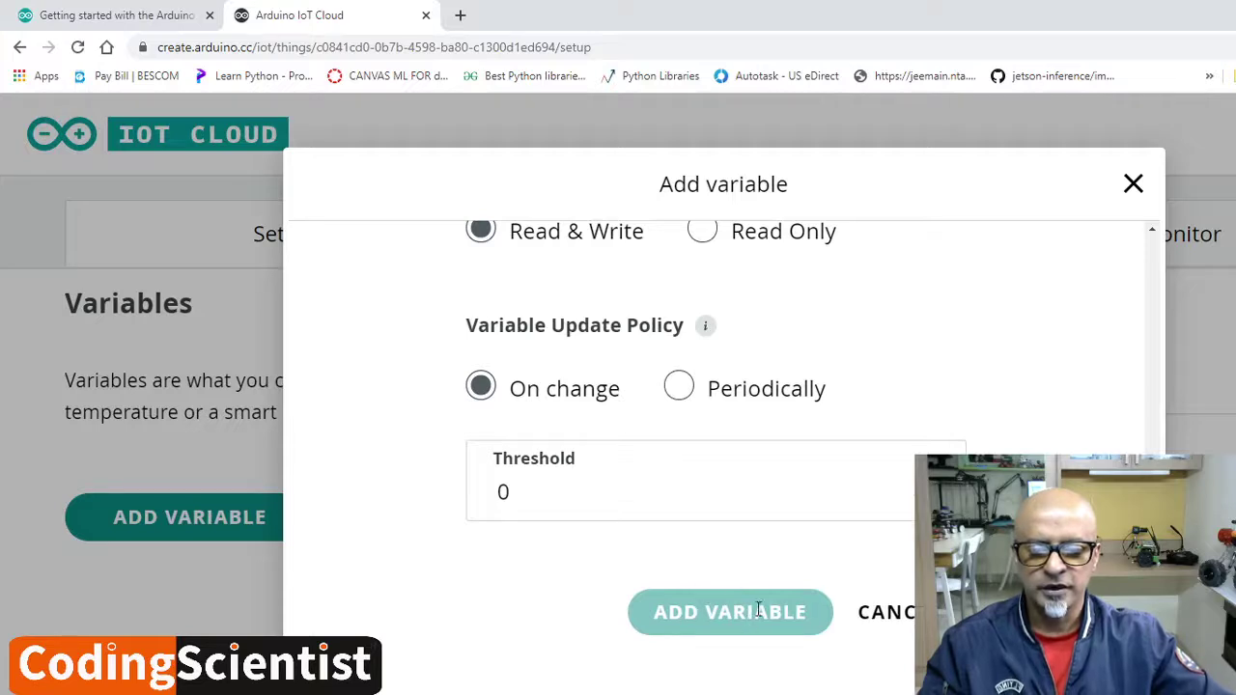
{"action": "scroll", "coordinate": [758, 608], "scroll_direction": "up", "scroll_amount": 5}
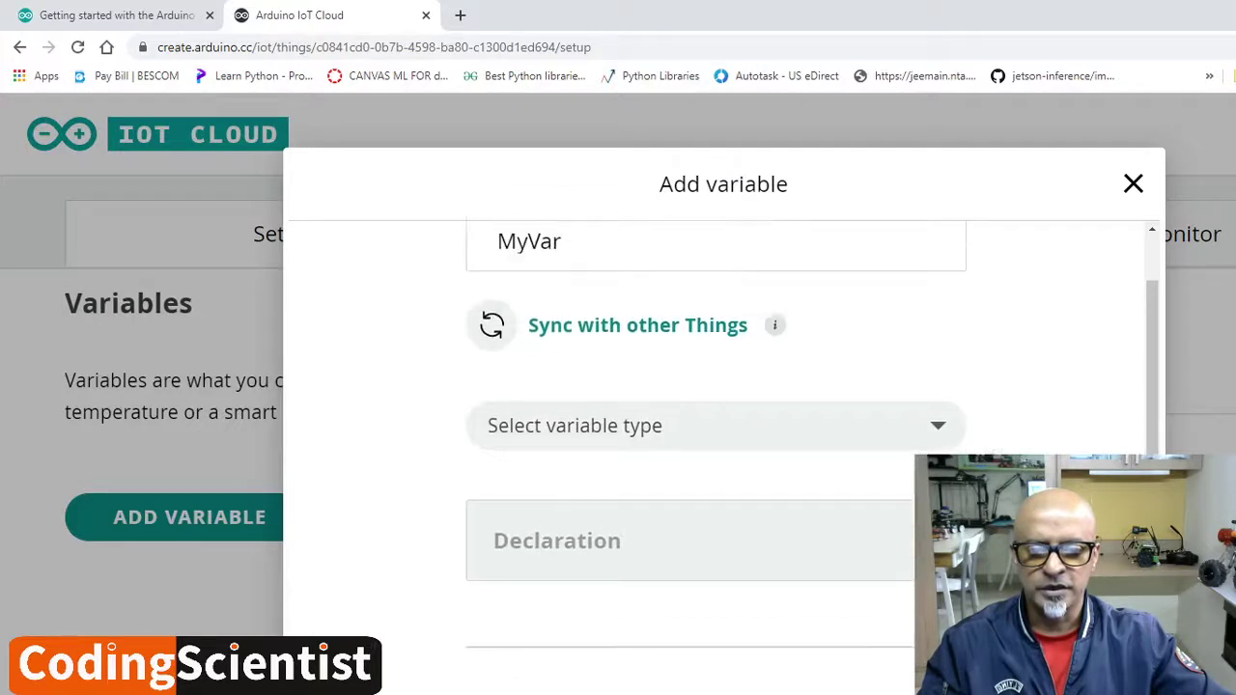
{"action": "left_click", "coordinate": [954, 436]}
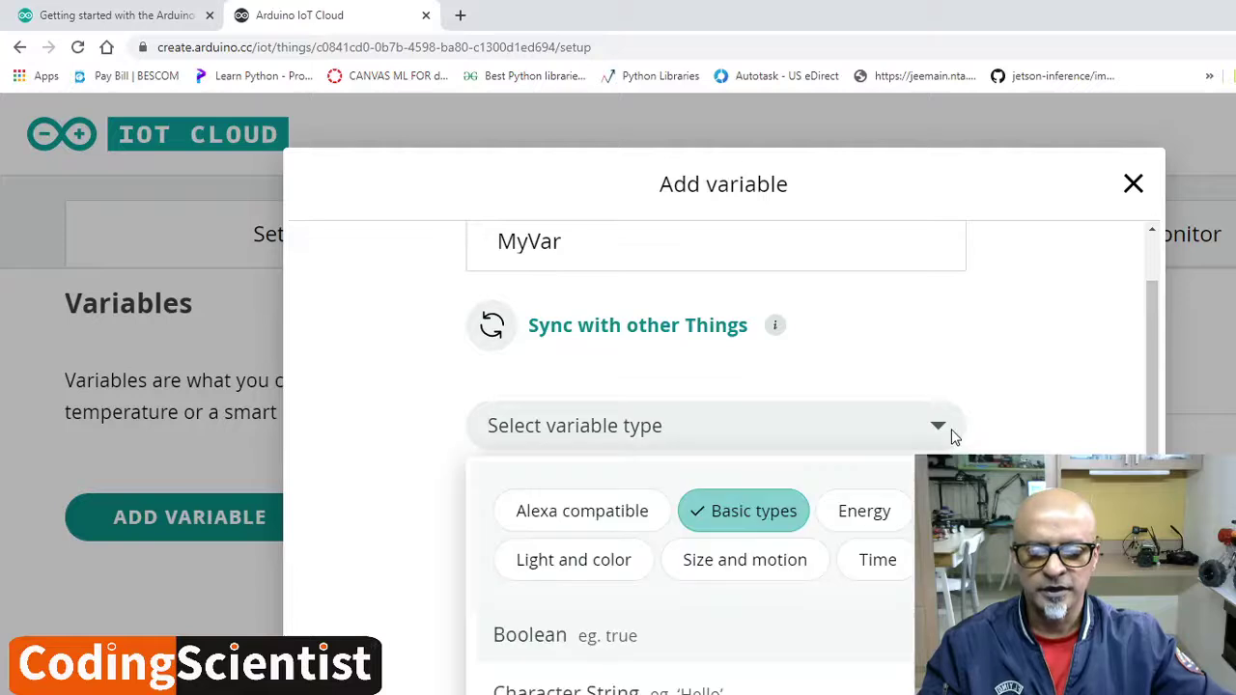
{"action": "left_click", "coordinate": [566, 688]}
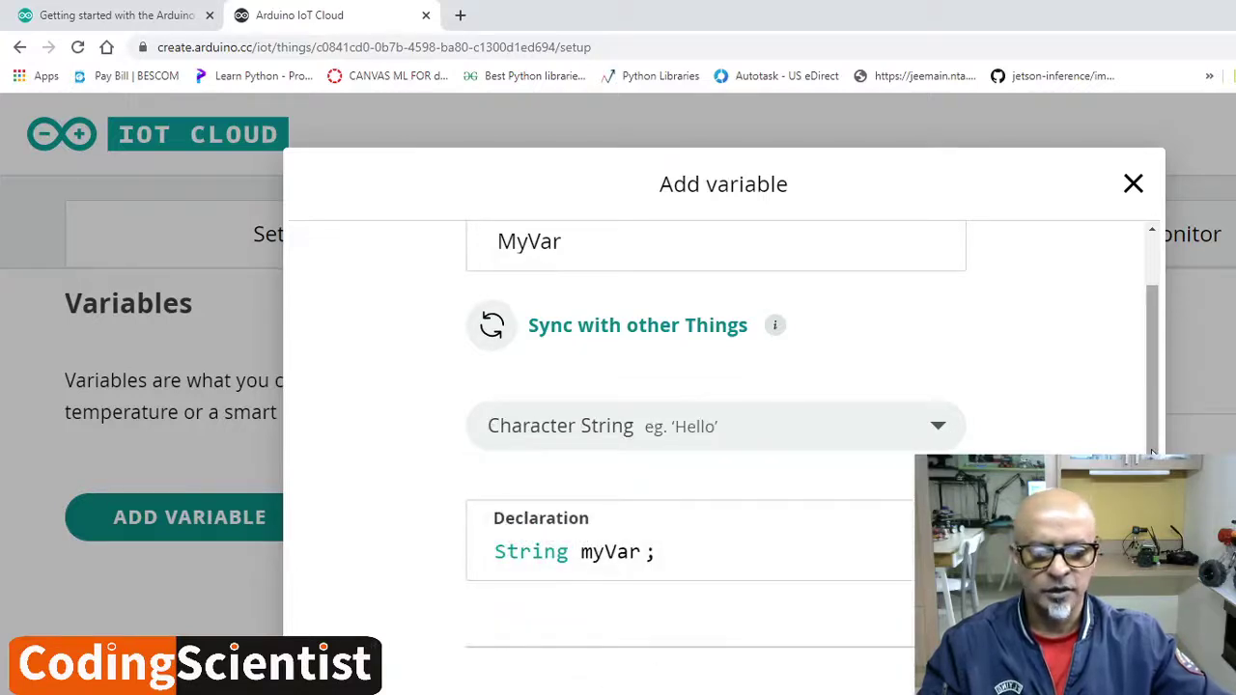
Step: Add the MyVar variable with Read & Write permission and the On change update policy
{"action": "scroll", "coordinate": [1152, 452], "scroll_direction": "down", "scroll_amount": 2}
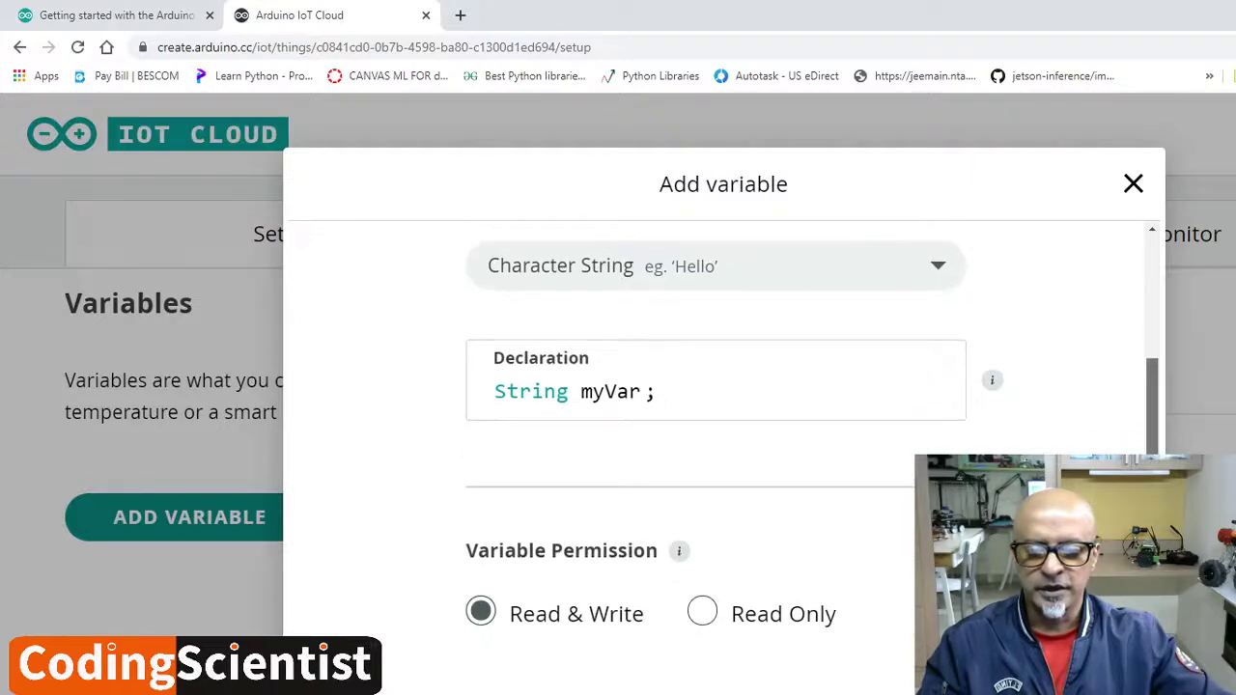
{"action": "scroll", "coordinate": [715, 444], "scroll_direction": "down", "scroll_amount": 3}
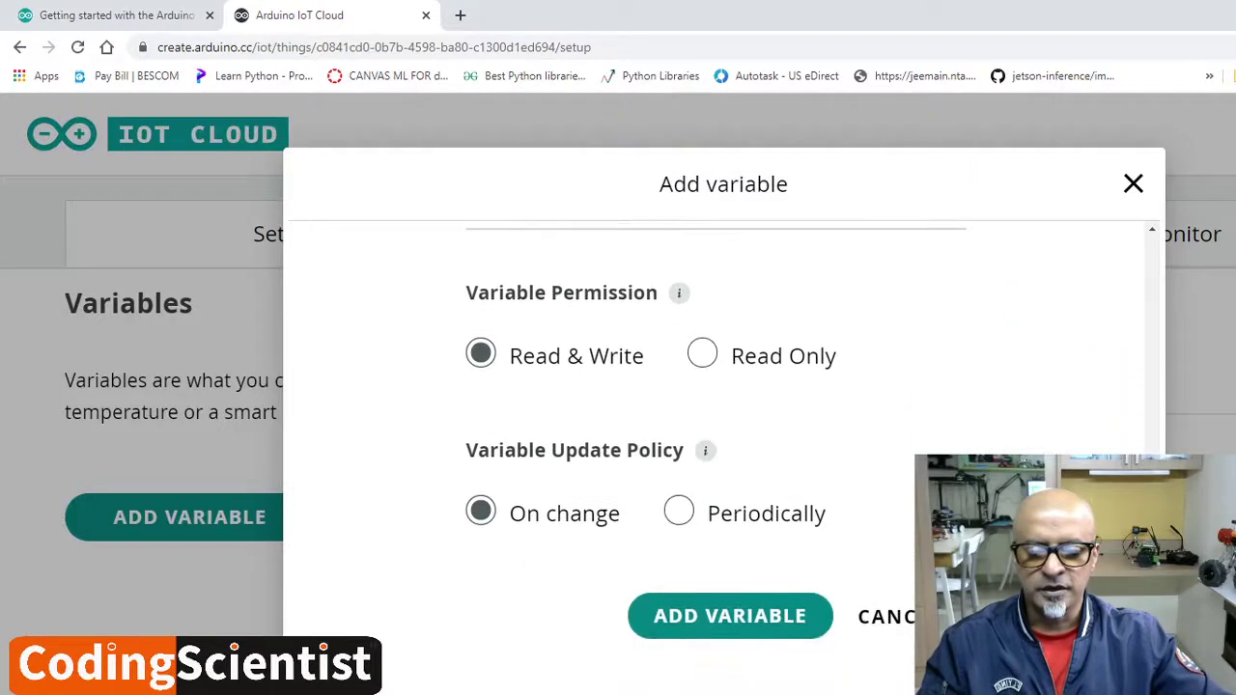
{"action": "left_click", "coordinate": [723, 623]}
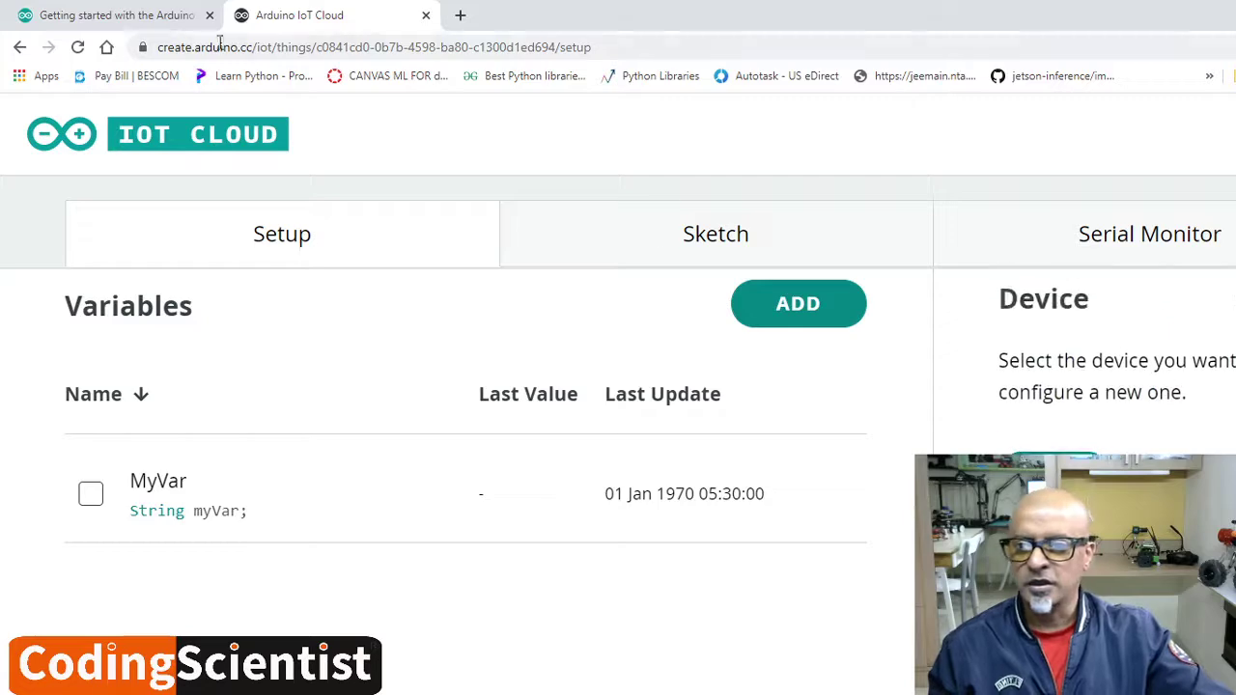
{"action": "left_click", "coordinate": [136, 17]}
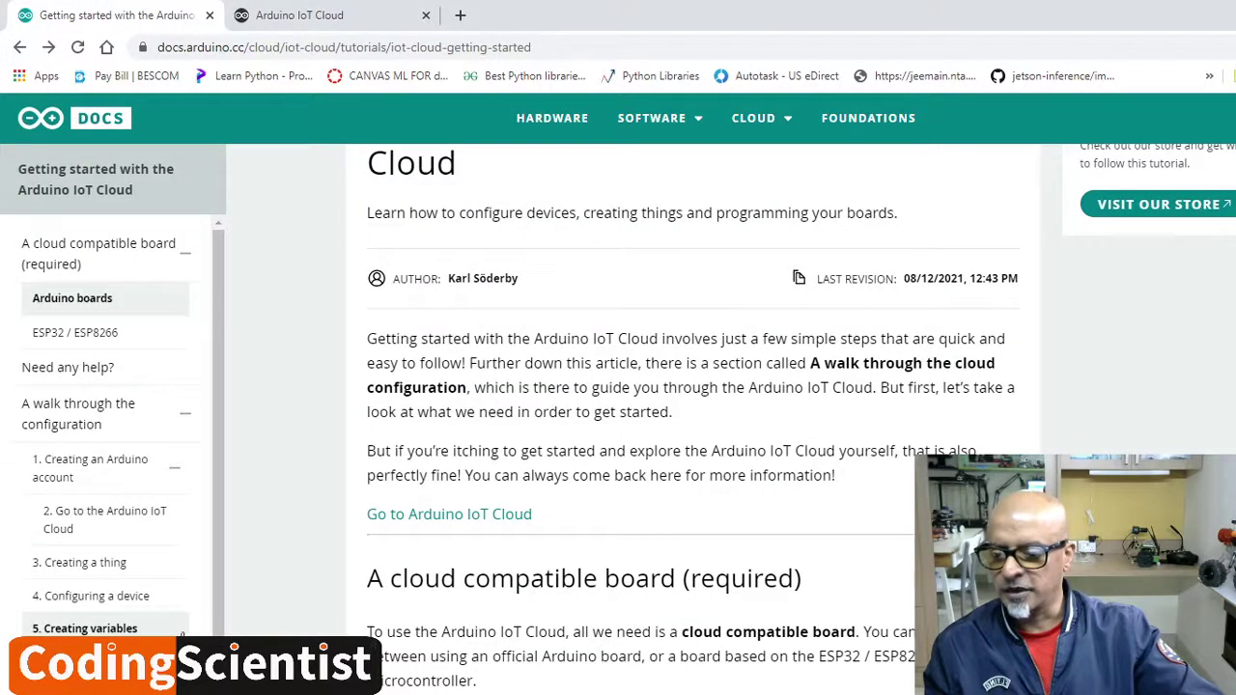
{"action": "left_click", "coordinate": [344, 23]}
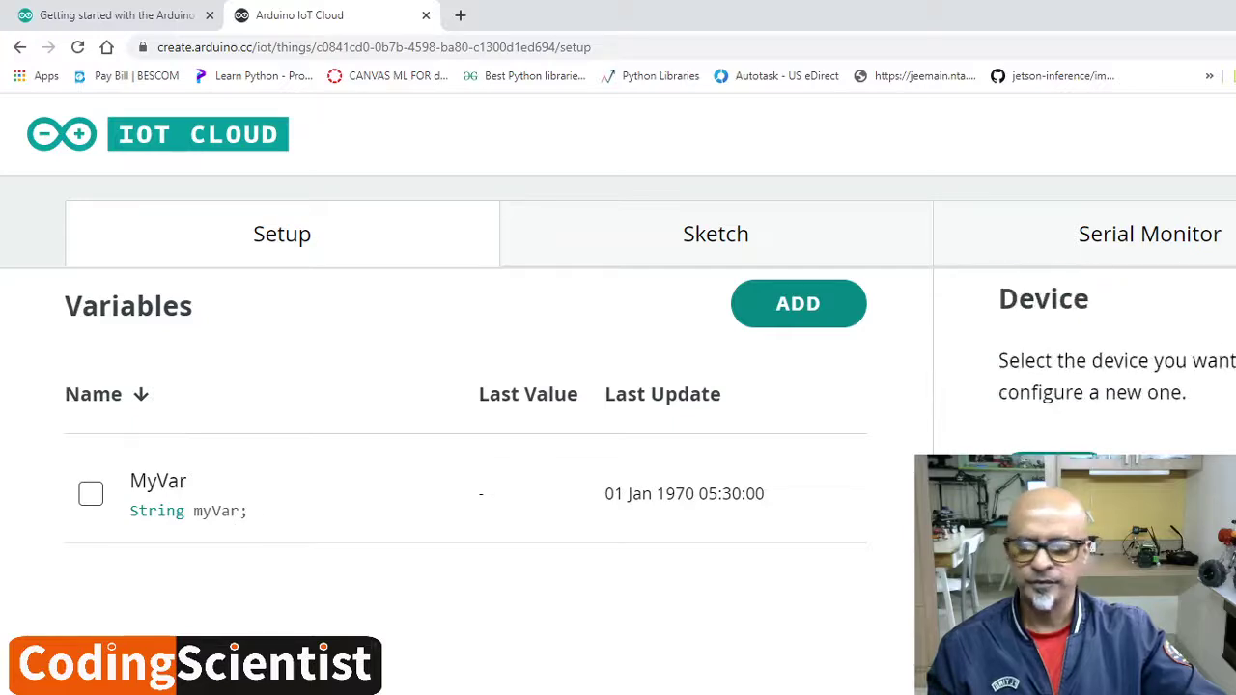
{"action": "left_click", "coordinate": [800, 313]}
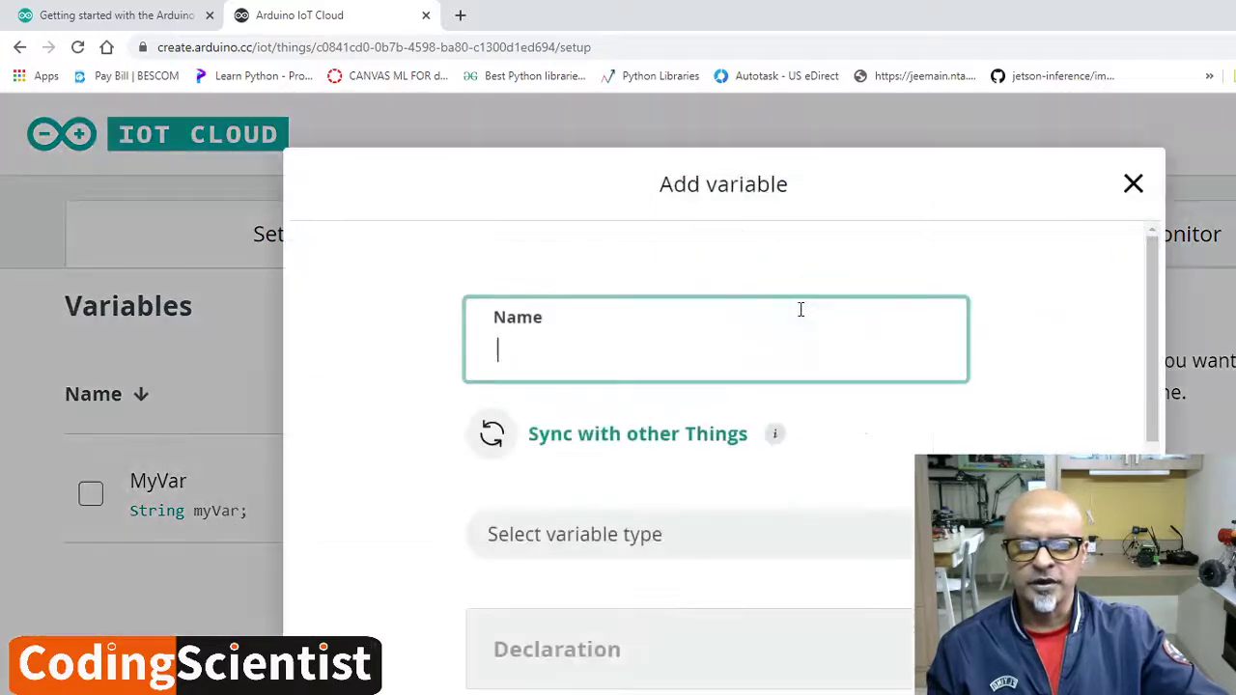
{"action": "left_click", "coordinate": [1132, 184]}
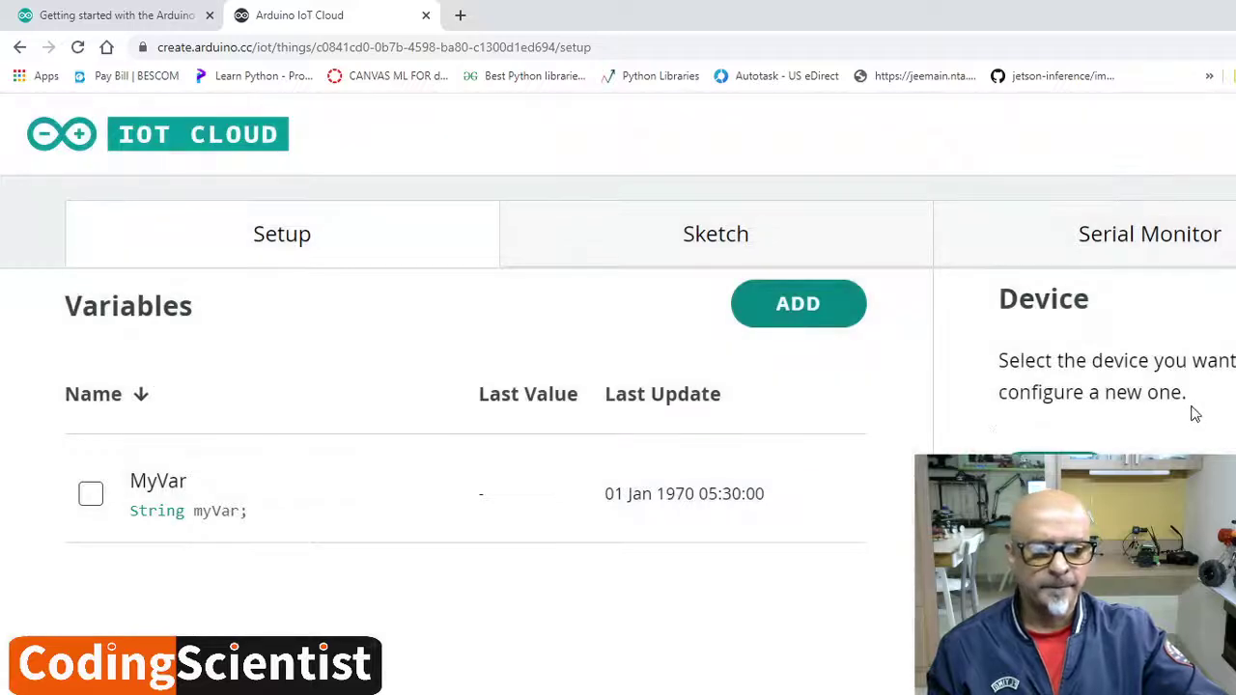
Step: Select the MyVar variable and look over the thing's Device and Network sections
{"action": "left_click", "coordinate": [89, 497]}
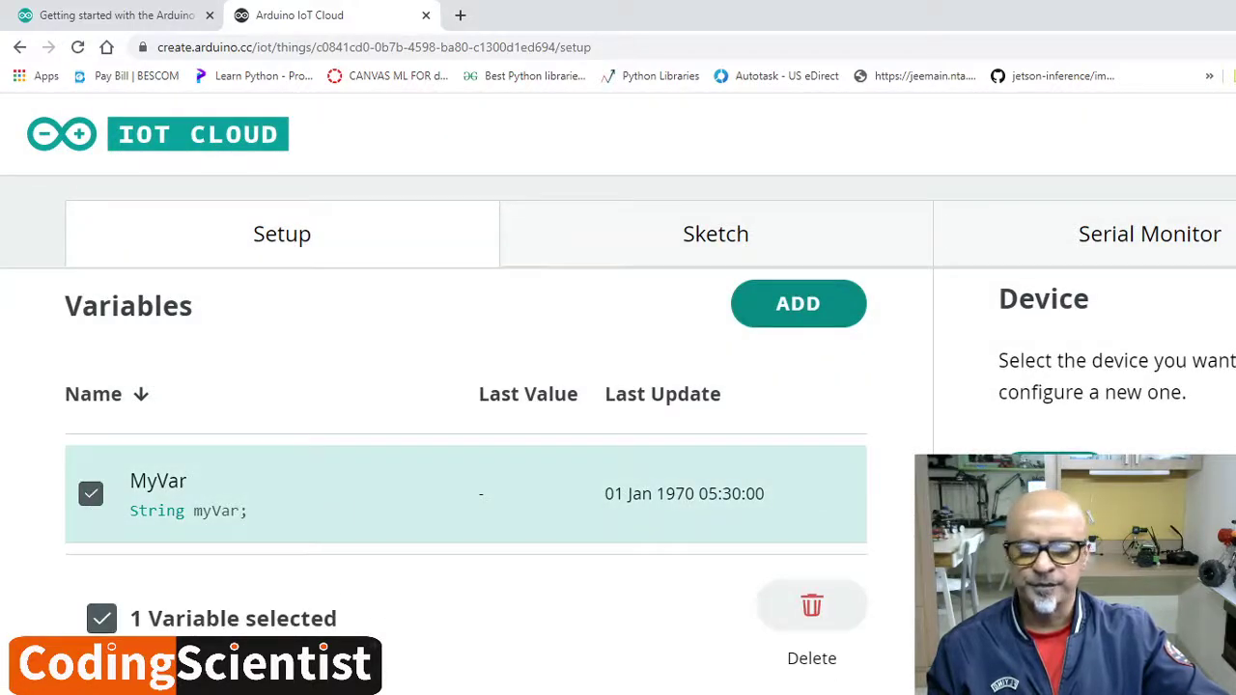
{"action": "scroll", "coordinate": [1081, 367], "scroll_direction": "down", "scroll_amount": 3}
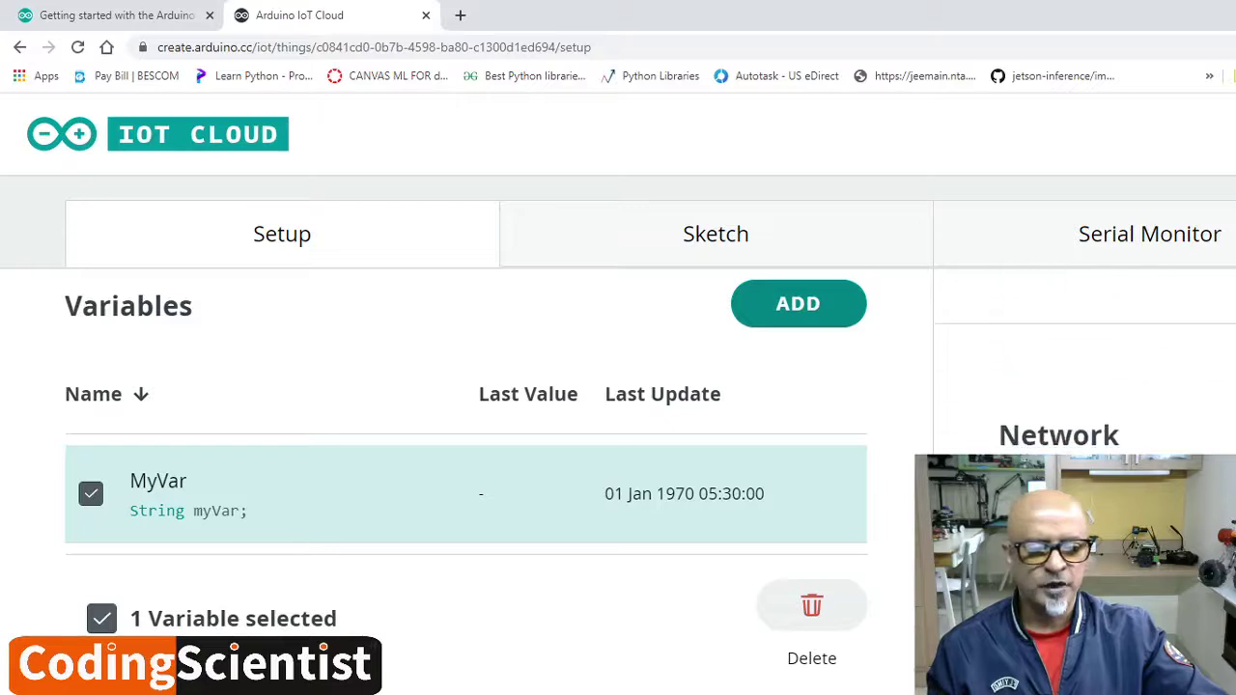
{"action": "scroll", "coordinate": [1082, 387], "scroll_direction": "down", "scroll_amount": 1}
{"action": "scroll", "coordinate": [1082, 387], "scroll_direction": "up", "scroll_amount": 3}
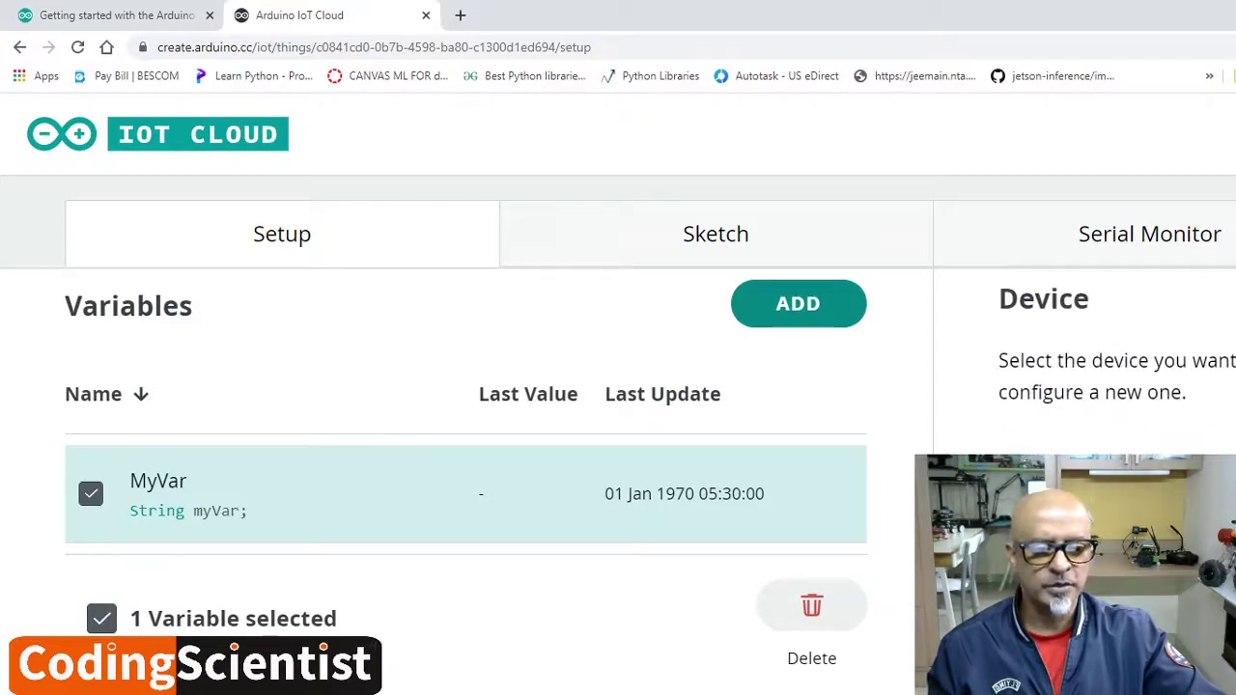
Step: Detach the CodingScientist Arduino Nano RP2040 Connect from the Untitled thing and associate it with Test
{"action": "left_click", "coordinate": [1052, 468]}
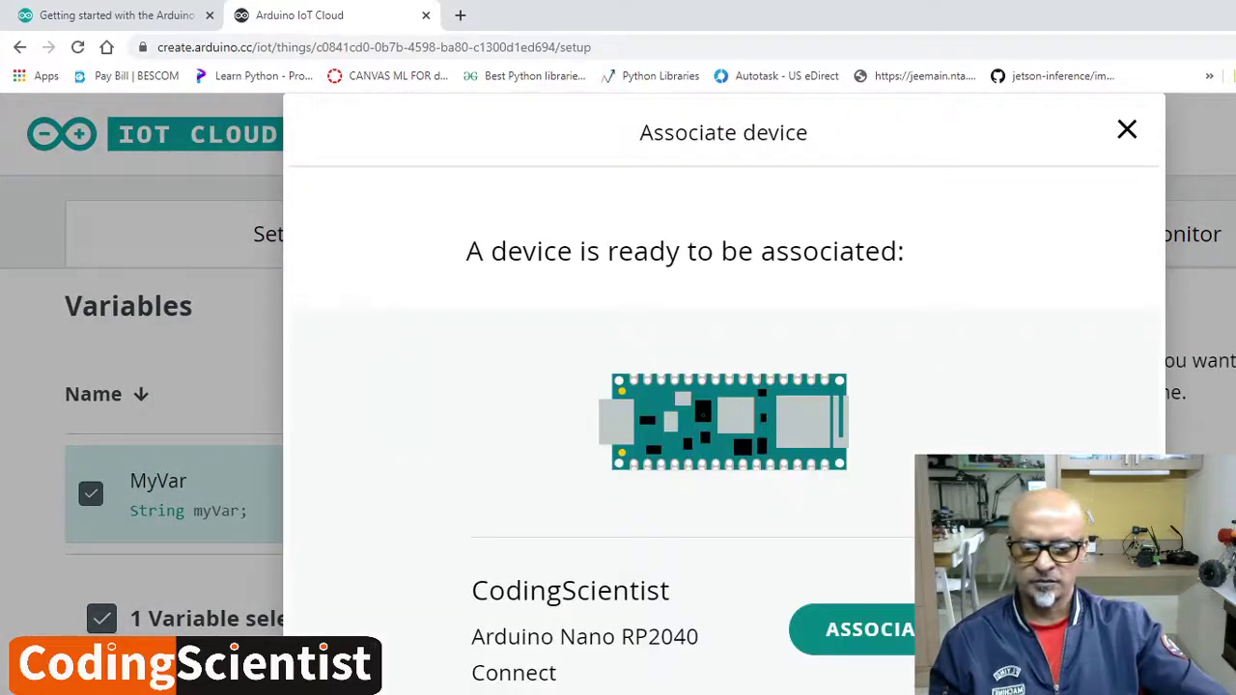
{"action": "left_click", "coordinate": [872, 636]}
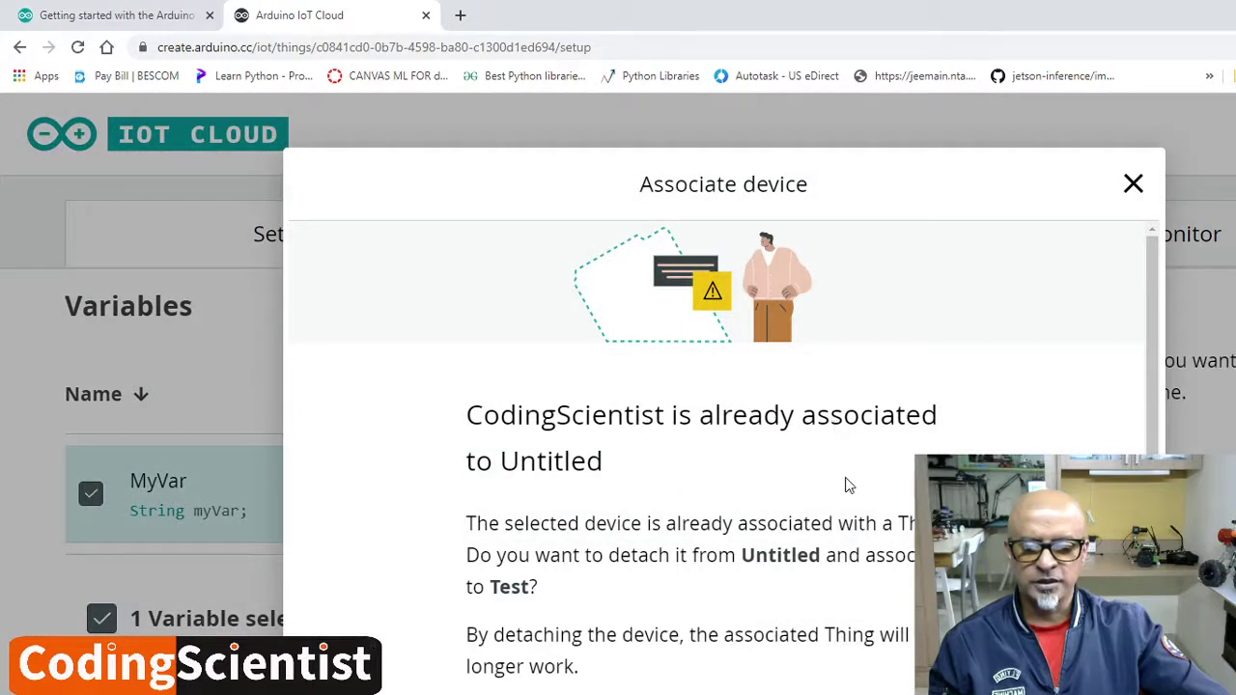
{"action": "scroll", "coordinate": [846, 485], "scroll_direction": "down", "scroll_amount": 2}
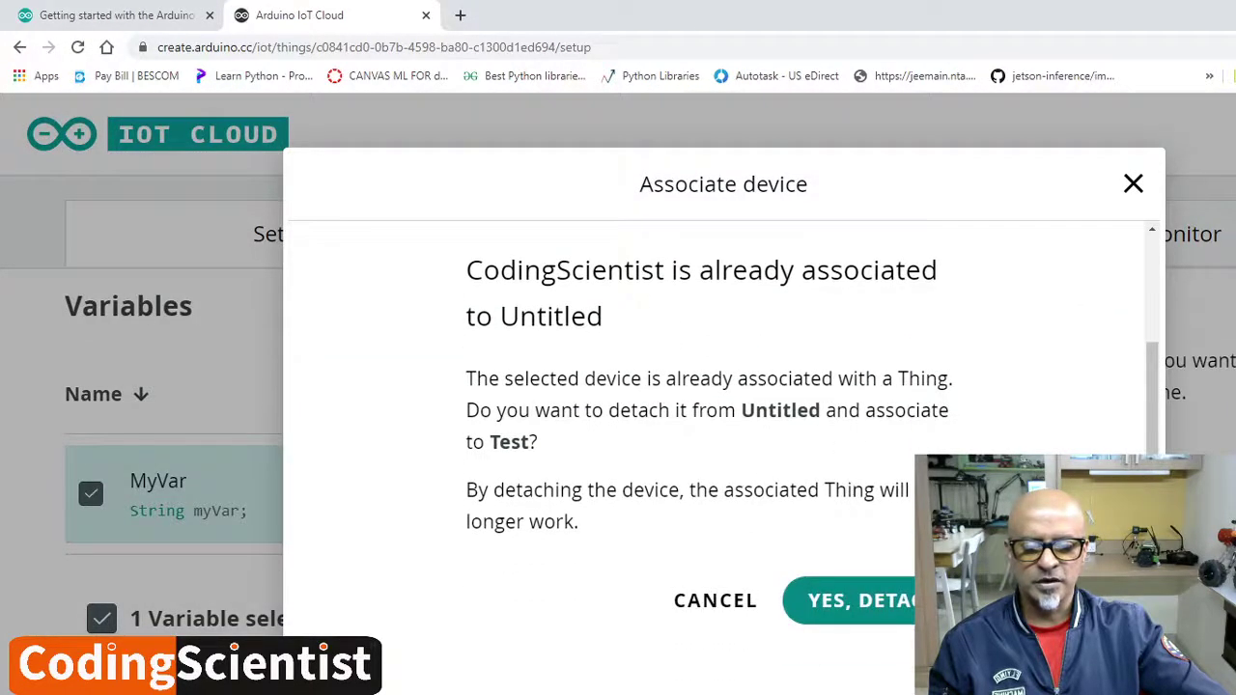
{"action": "left_click", "coordinate": [864, 613]}
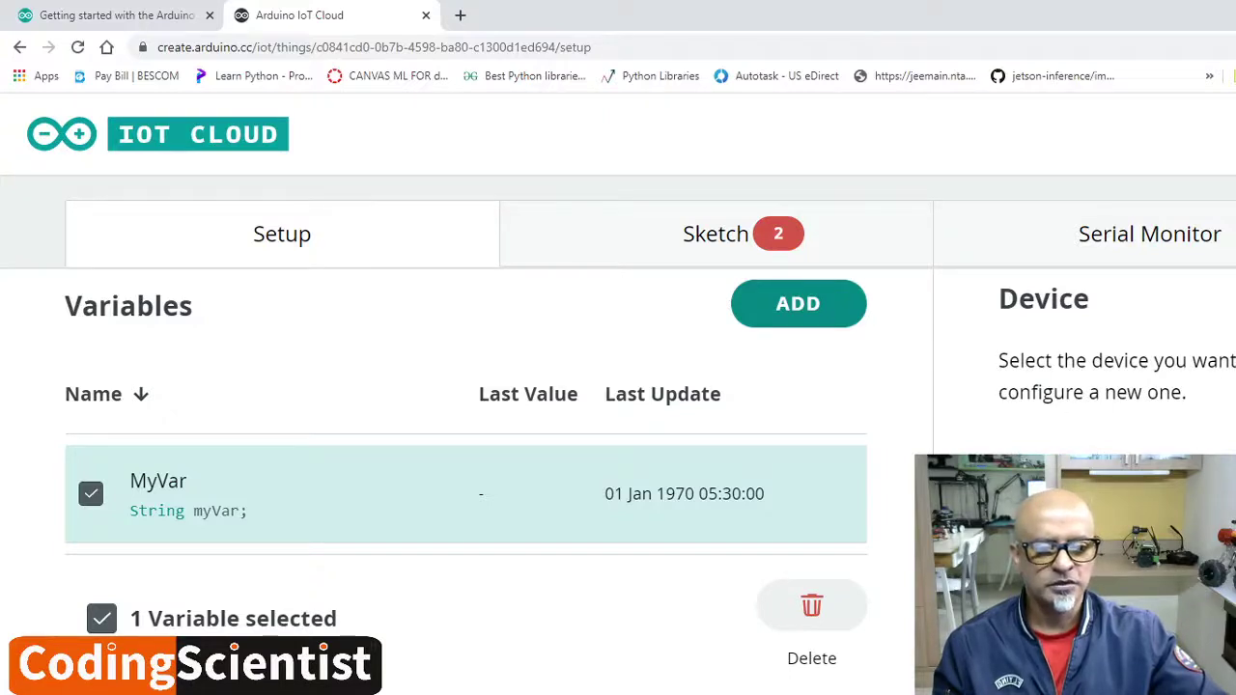
{"action": "left_click", "coordinate": [1077, 473]}
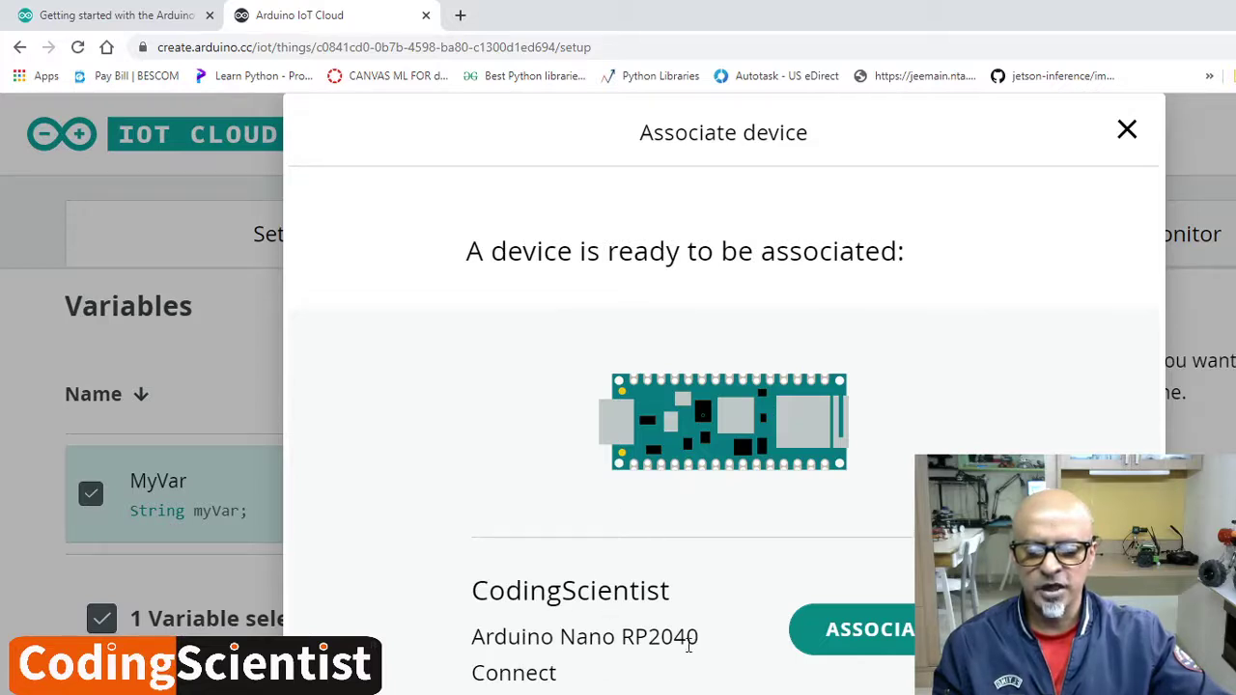
{"action": "left_click", "coordinate": [869, 639]}
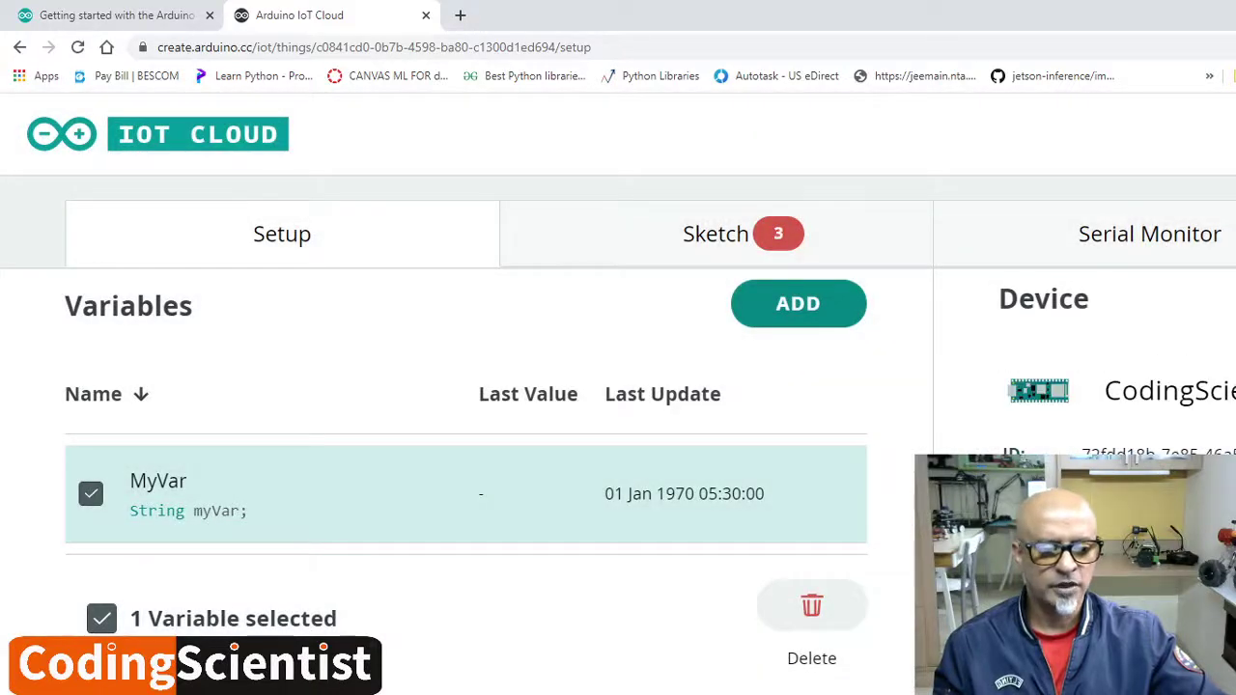
Step: Configure the thing's network, keeping the filled-in Wi-Fi name (SSID) and password, and save the credentials
{"action": "scroll", "coordinate": [1084, 372], "scroll_direction": "down", "scroll_amount": 4}
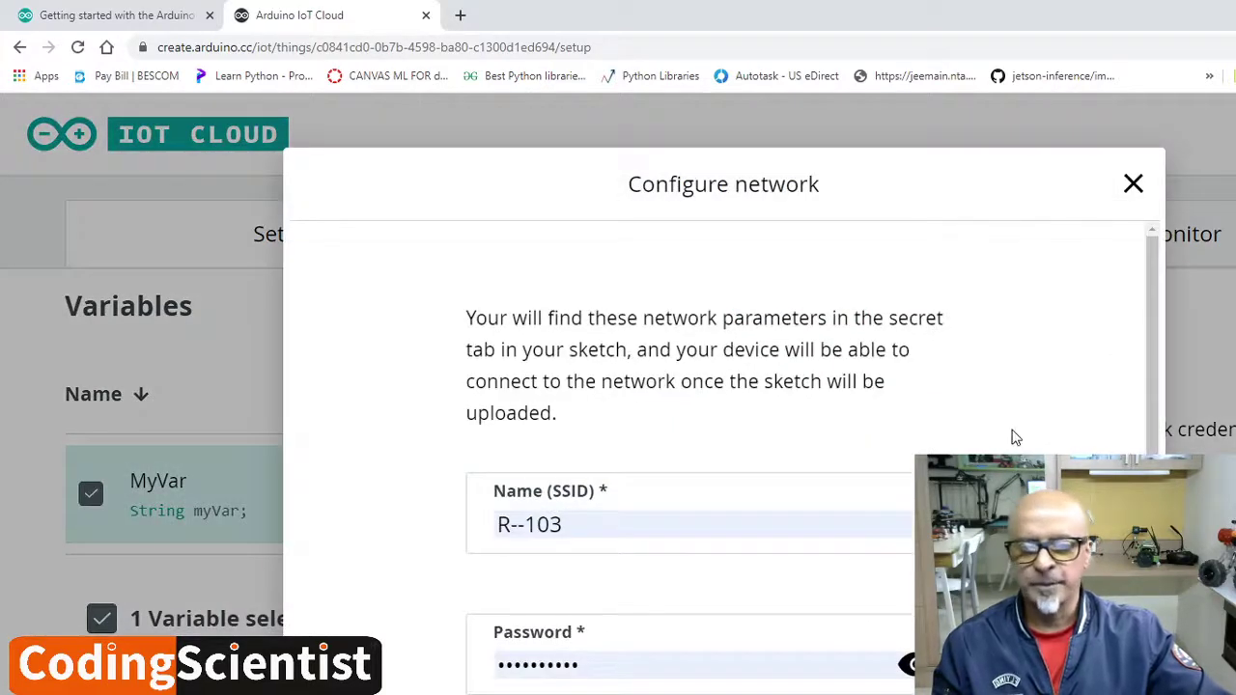
{"action": "scroll", "coordinate": [1016, 439], "scroll_direction": "down", "scroll_amount": 1}
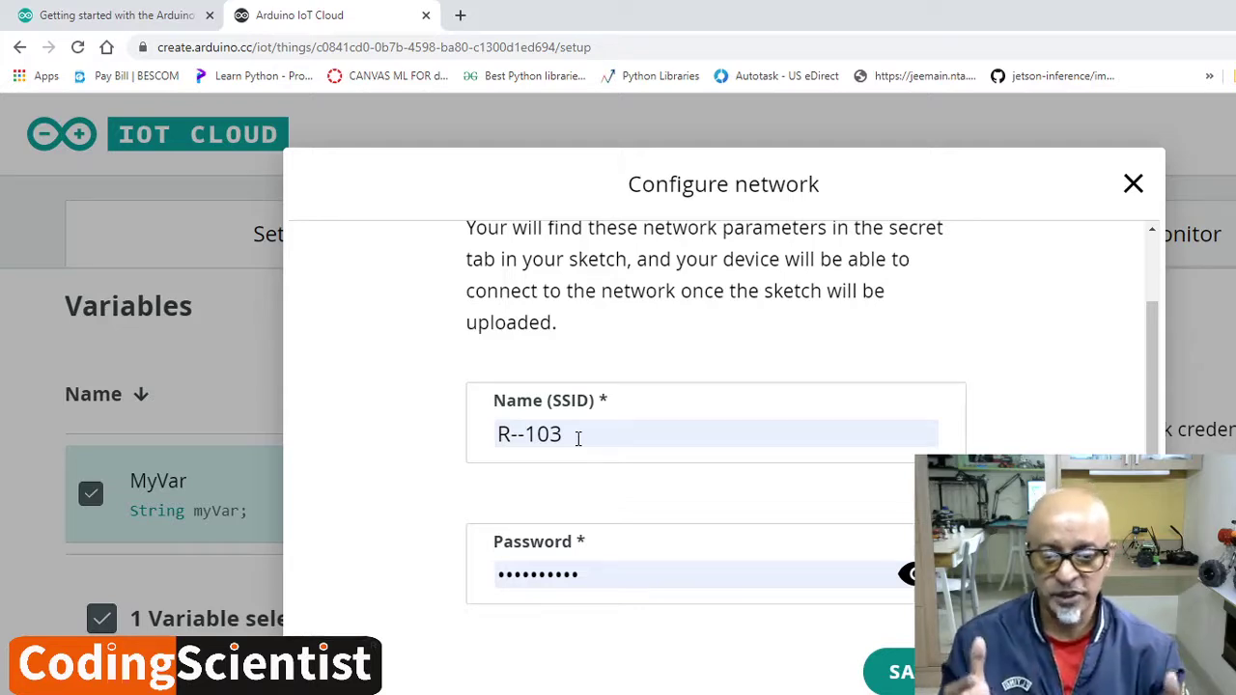
{"action": "left_click_drag", "start_coordinate": [587, 441], "coordinate": [499, 433]}
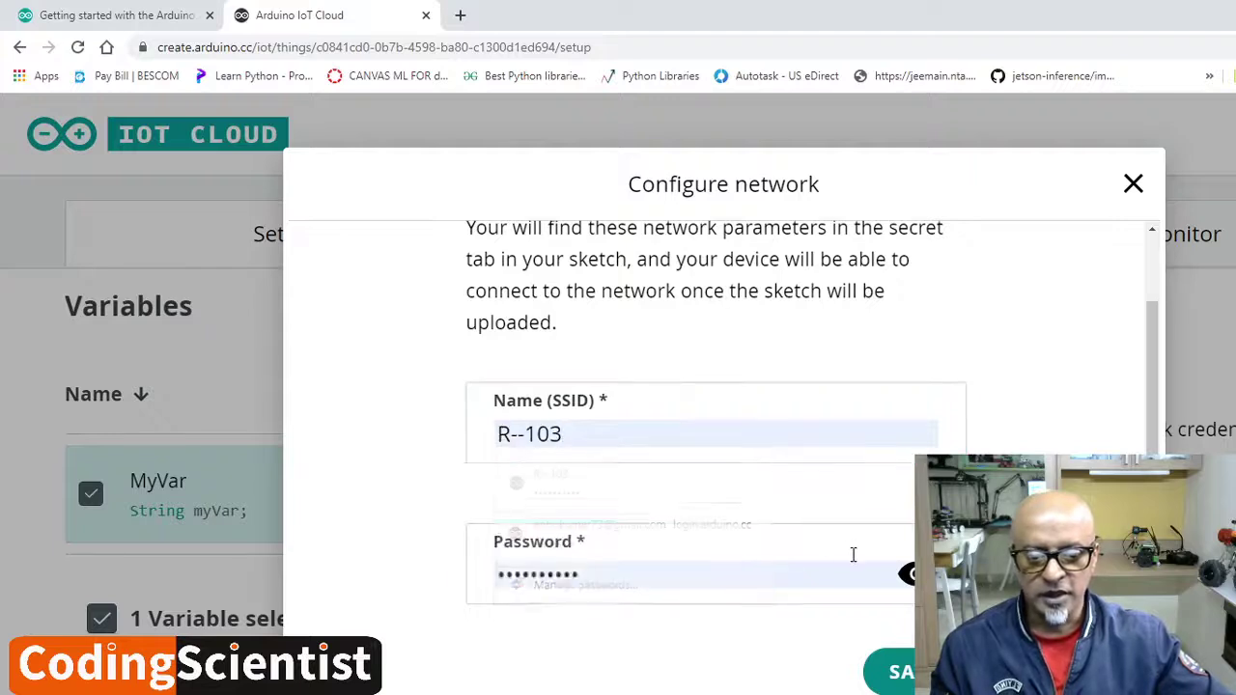
{"action": "double_click", "coordinate": [560, 578]}
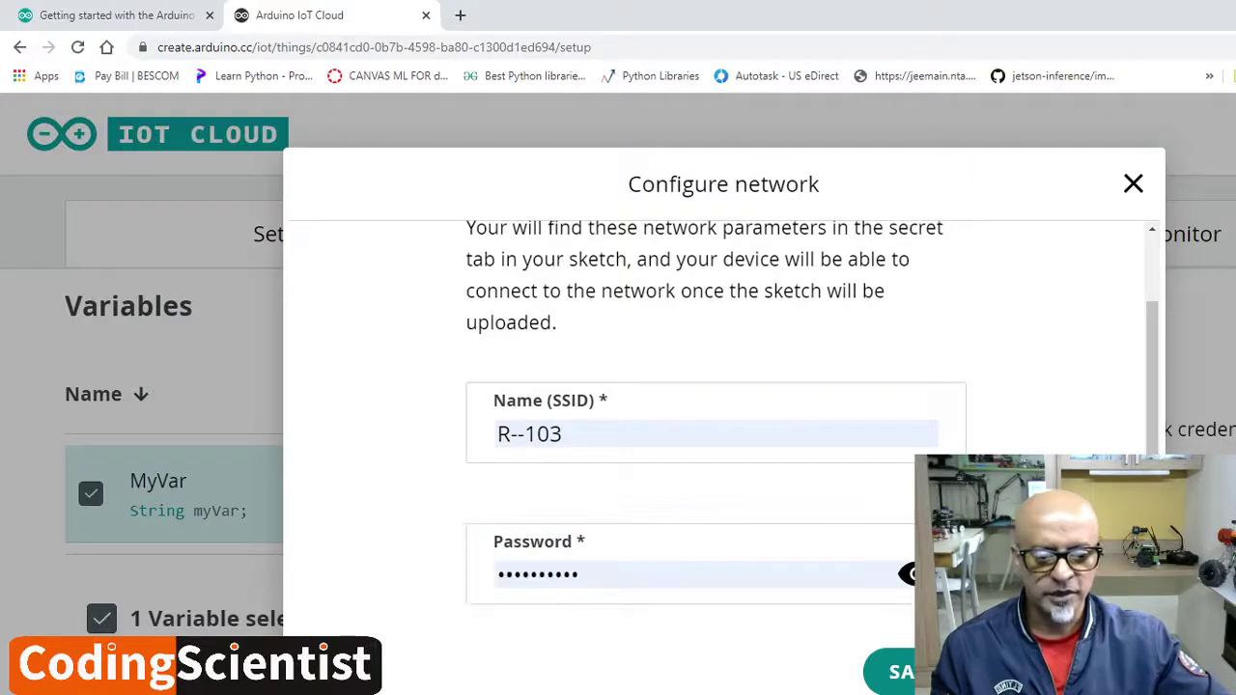
{"action": "left_click", "coordinate": [884, 671]}
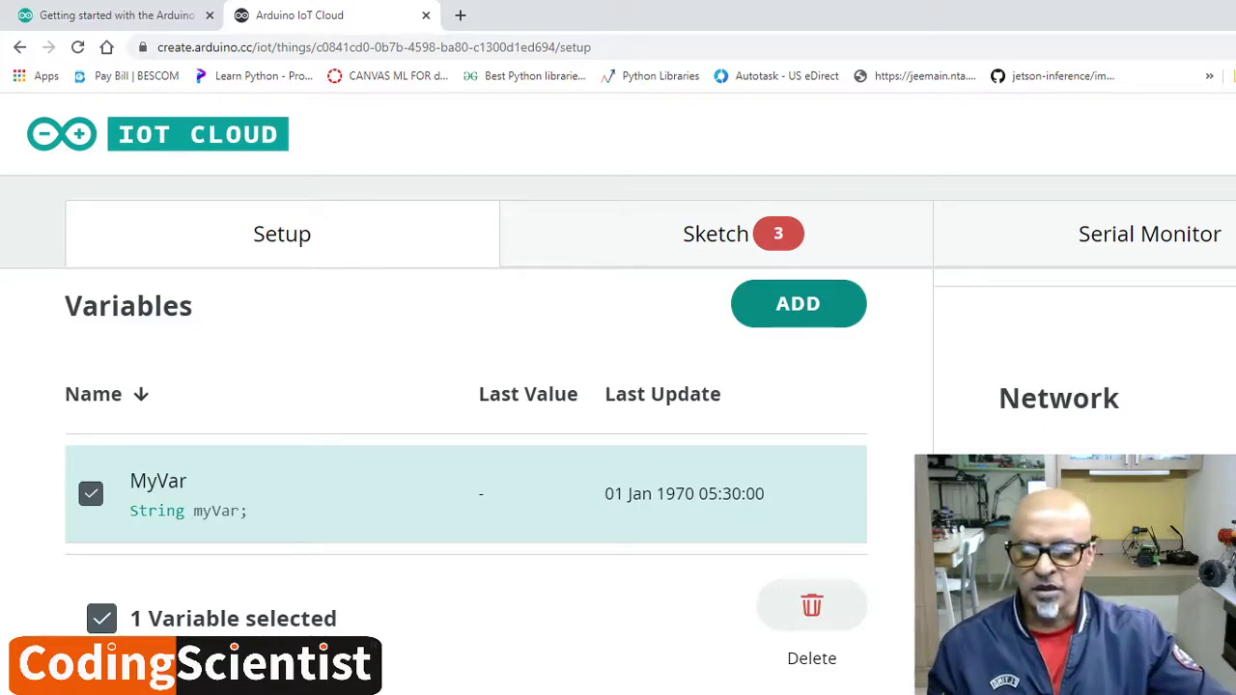
Step: Glance at the getting-started tutorial's outline and open the Test thing's sketch in the full editor
{"action": "left_click", "coordinate": [117, 19]}
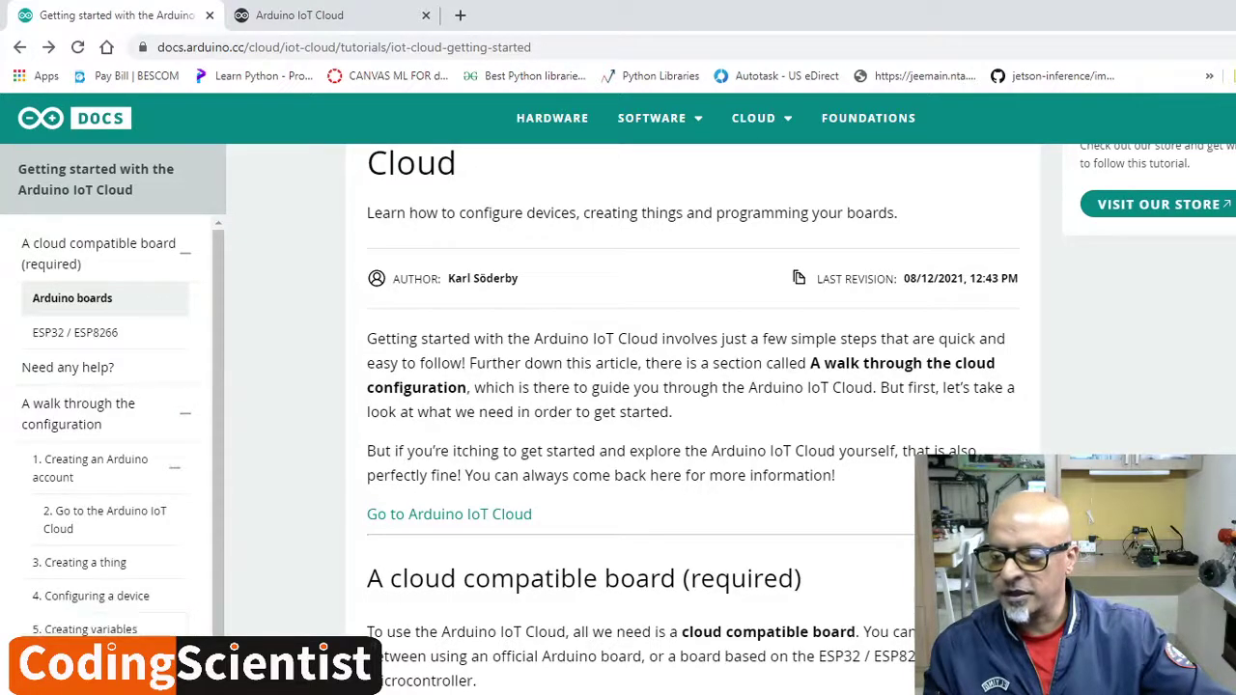
{"action": "scroll", "coordinate": [112, 430], "scroll_direction": "down", "scroll_amount": 1}
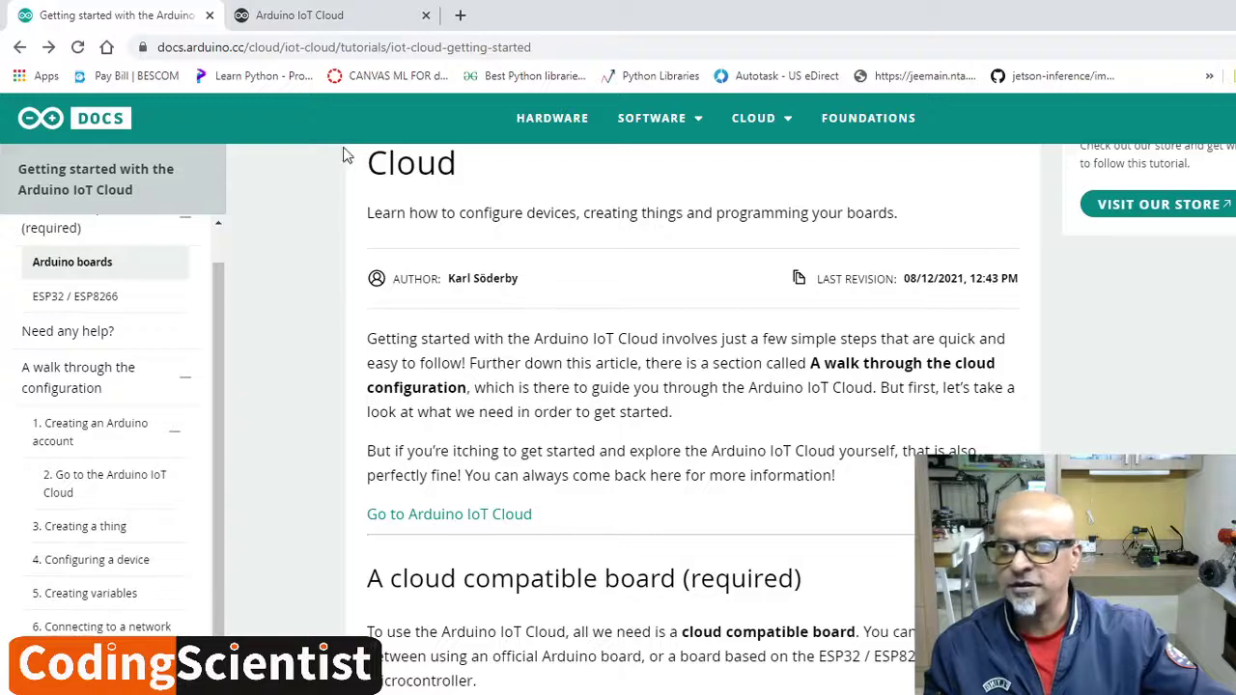
{"action": "left_click", "coordinate": [324, 25]}
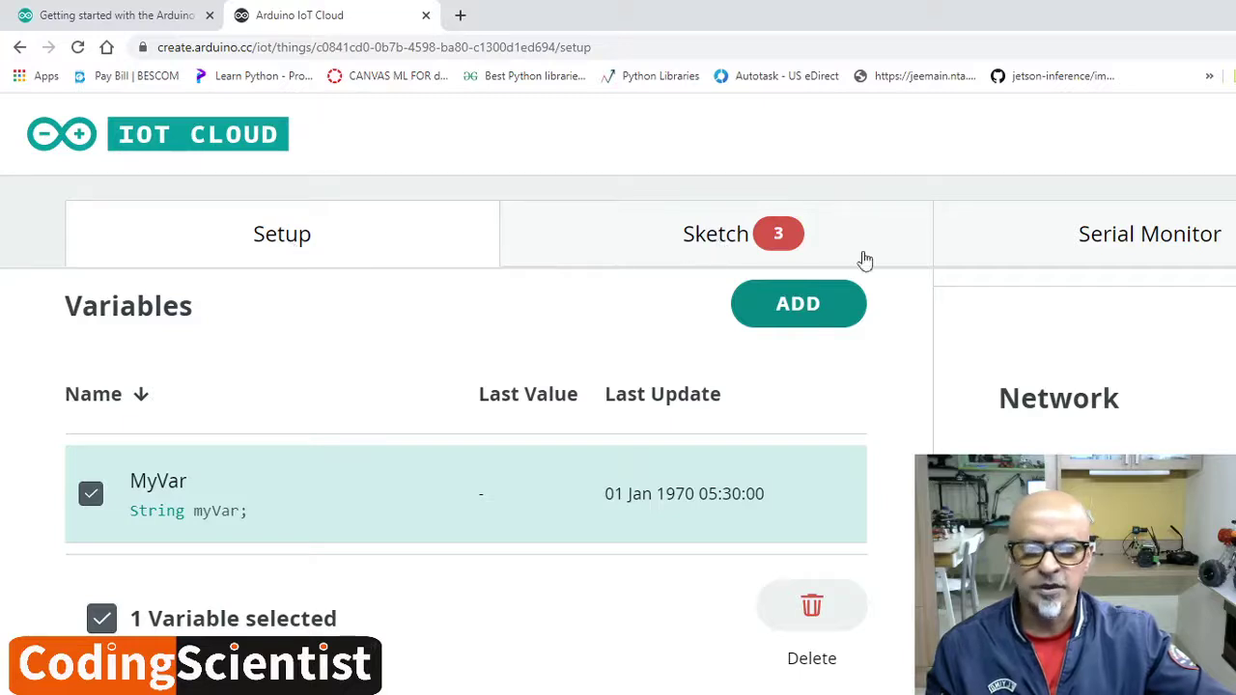
{"action": "left_click", "coordinate": [738, 240]}
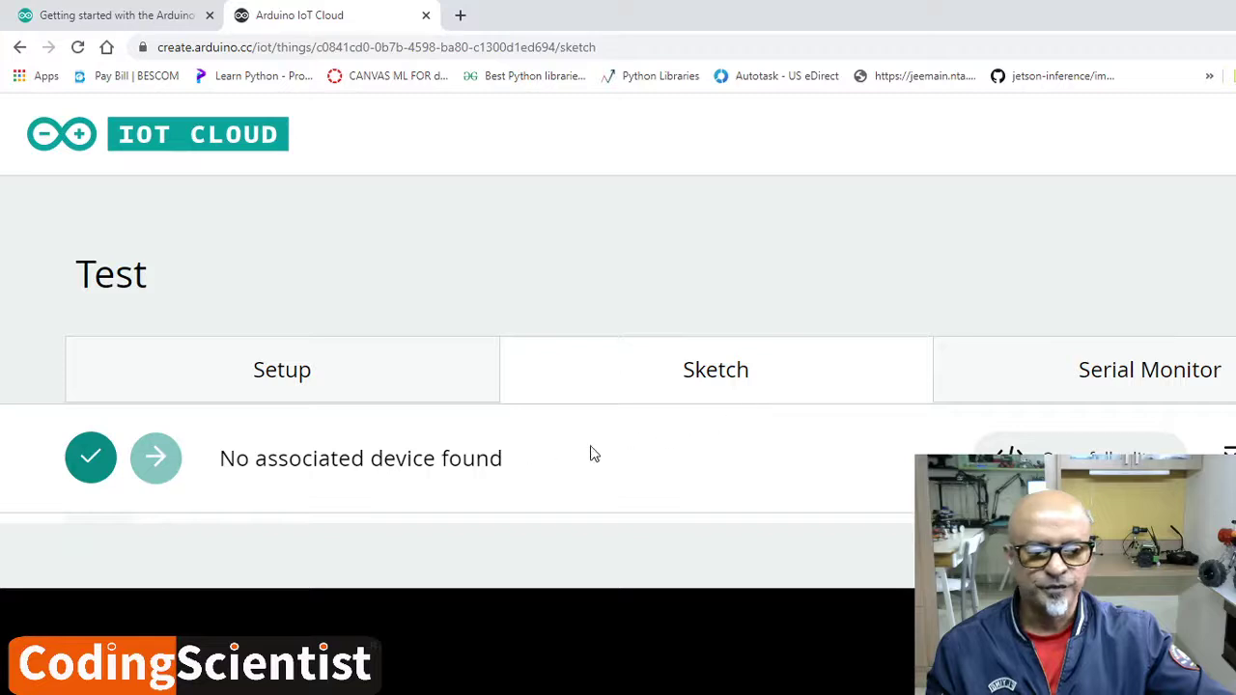
{"action": "left_click", "coordinate": [1081, 458]}
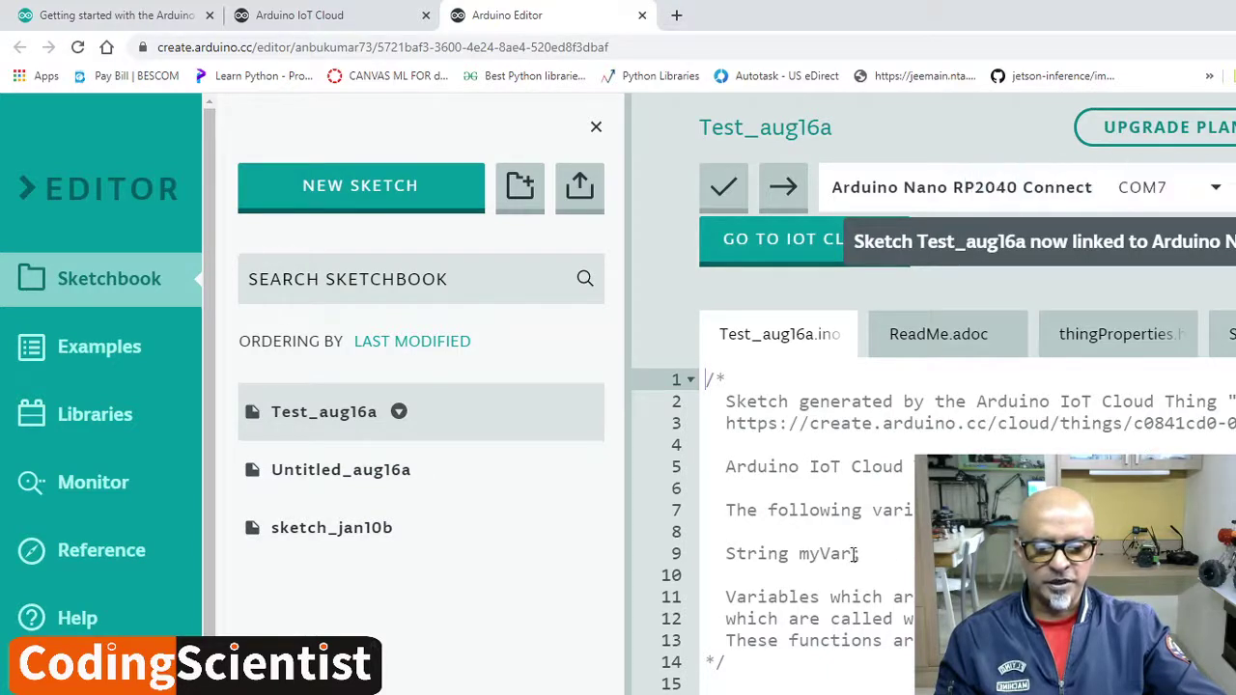
Step: Look through the Test_aug16a.ino code, from the String myVar declaration to the setup, loop and onMyVarChange functions
{"action": "left_click_drag", "start_coordinate": [854, 553], "coordinate": [729, 555]}
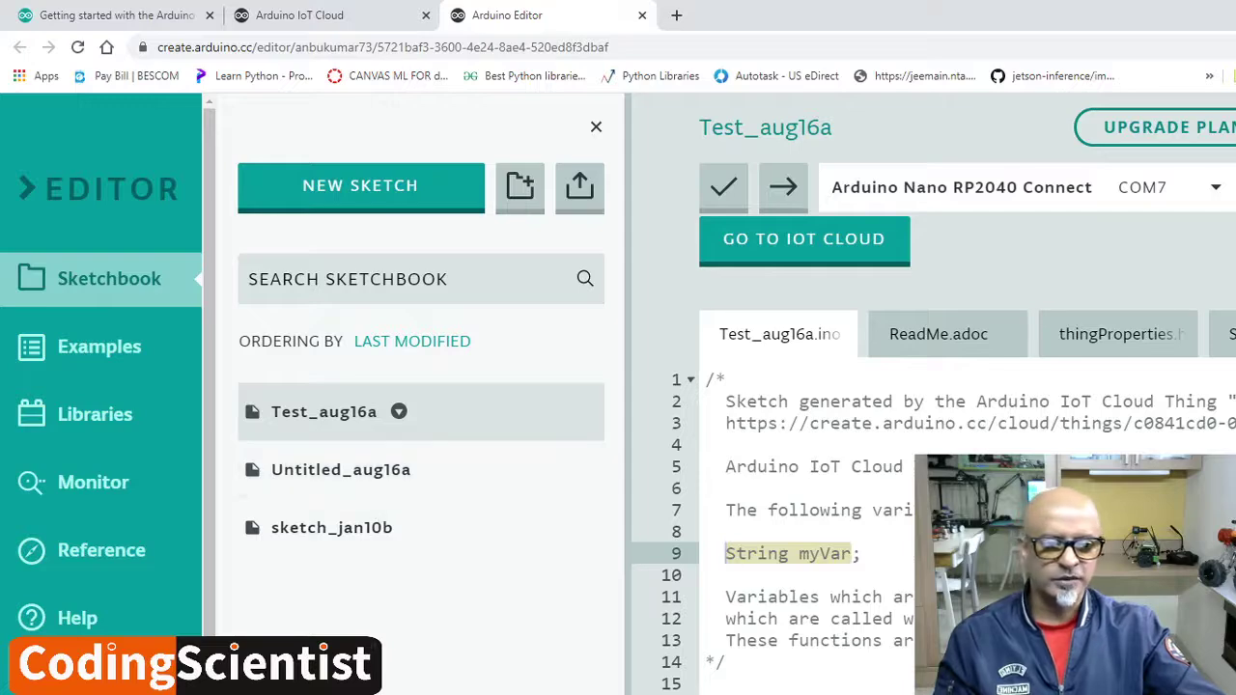
{"action": "scroll", "coordinate": [812, 527], "scroll_direction": "down", "scroll_amount": 7}
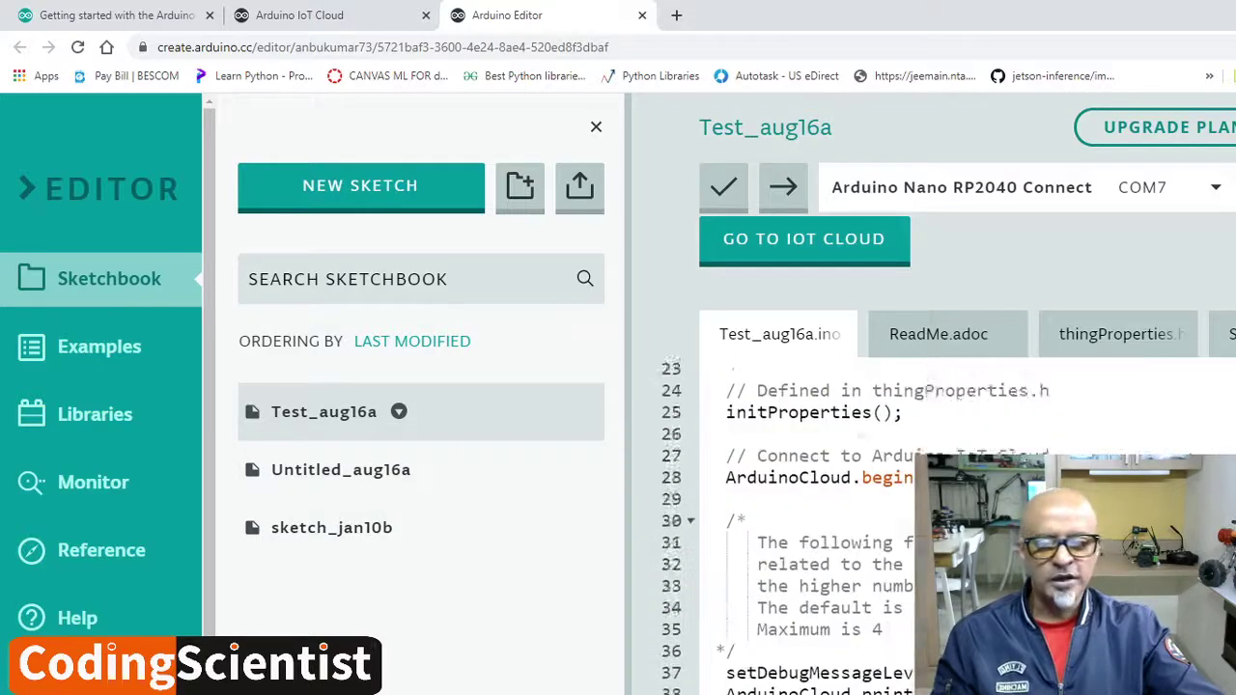
{"action": "scroll", "coordinate": [811, 526], "scroll_direction": "down", "scroll_amount": 1}
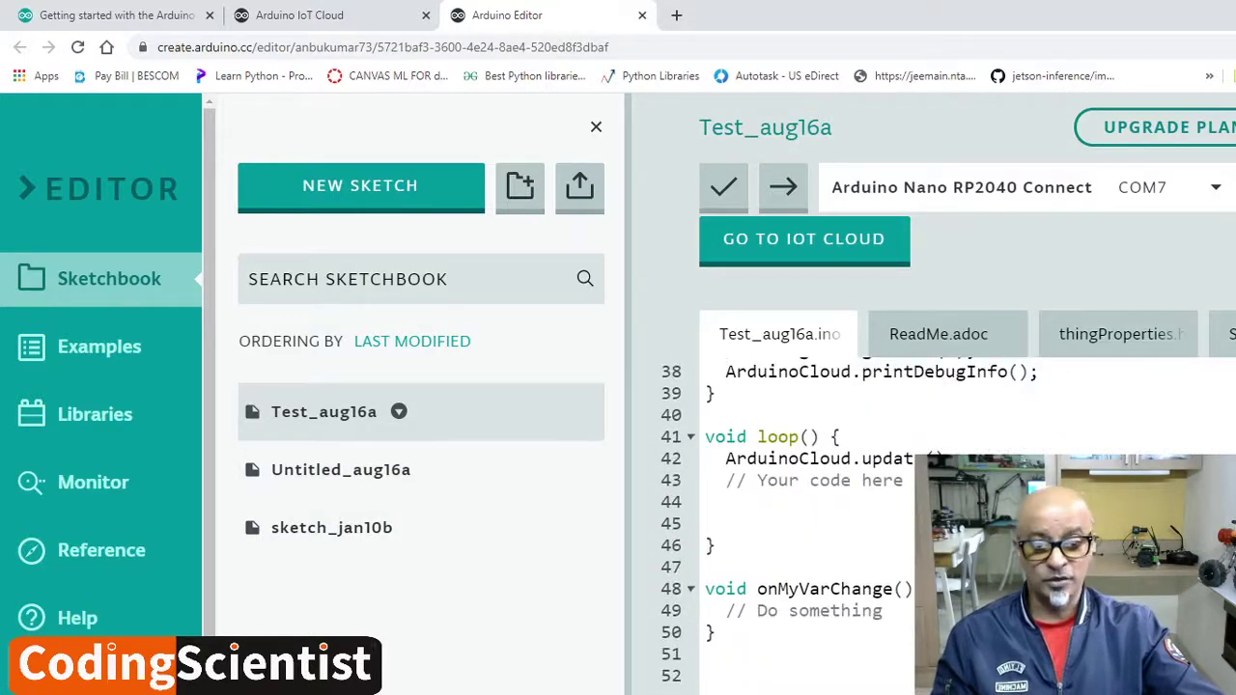
{"action": "scroll", "coordinate": [811, 526], "scroll_direction": "up", "scroll_amount": 5}
{"action": "scroll", "coordinate": [811, 527], "scroll_direction": "down", "scroll_amount": 2}
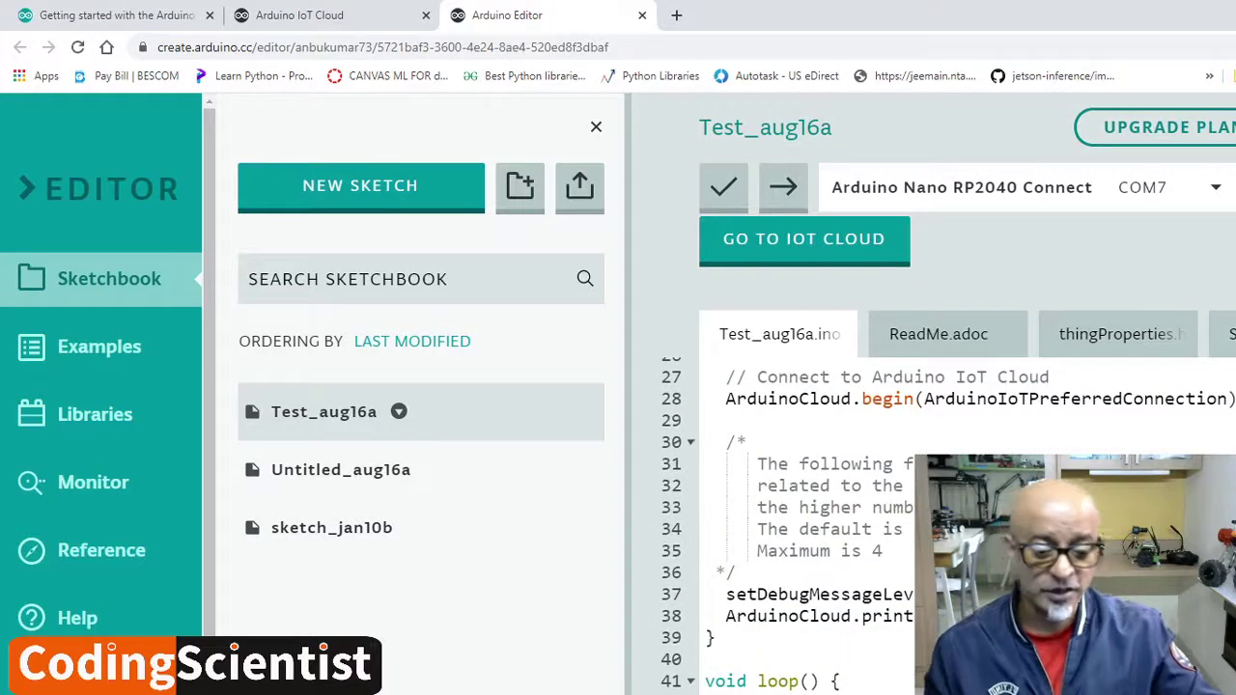
{"action": "scroll", "coordinate": [811, 527], "scroll_direction": "down", "scroll_amount": 3}
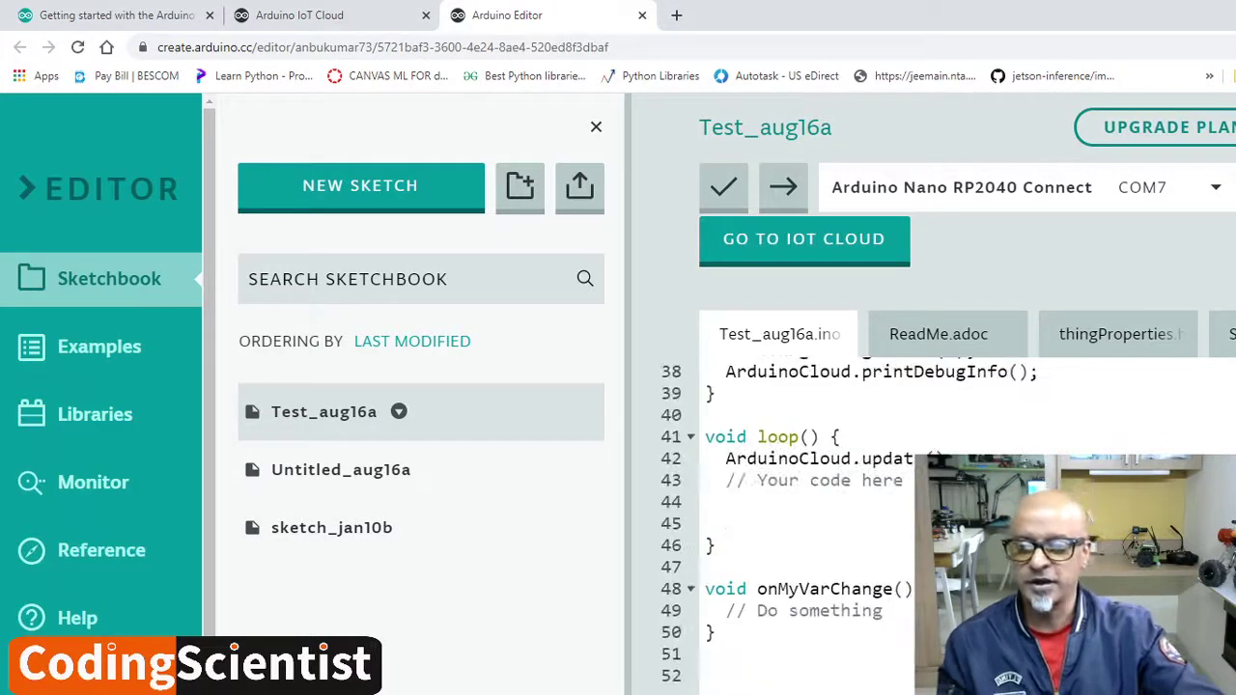
{"action": "scroll", "coordinate": [1139, 449], "scroll_direction": "up", "scroll_amount": 1}
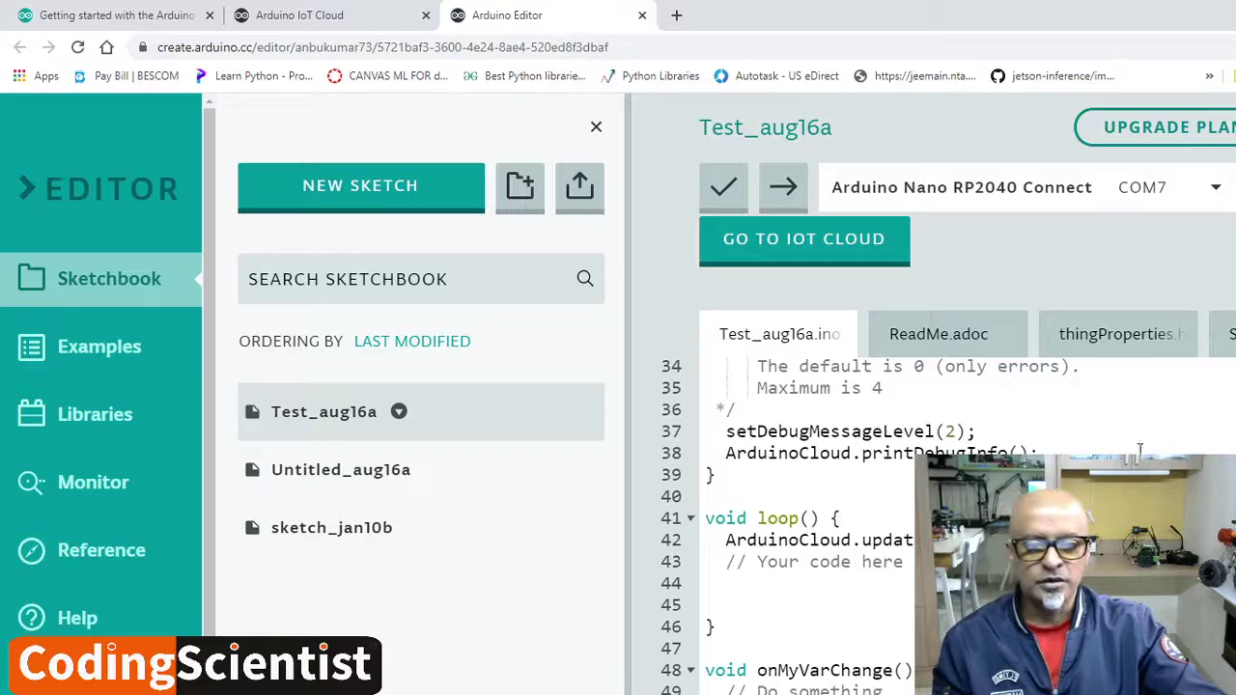
Step: Browse the built-in examples for the Nano RP2040 Connect and open the Blink sketch from 01.Basics
{"action": "left_click", "coordinate": [100, 357]}
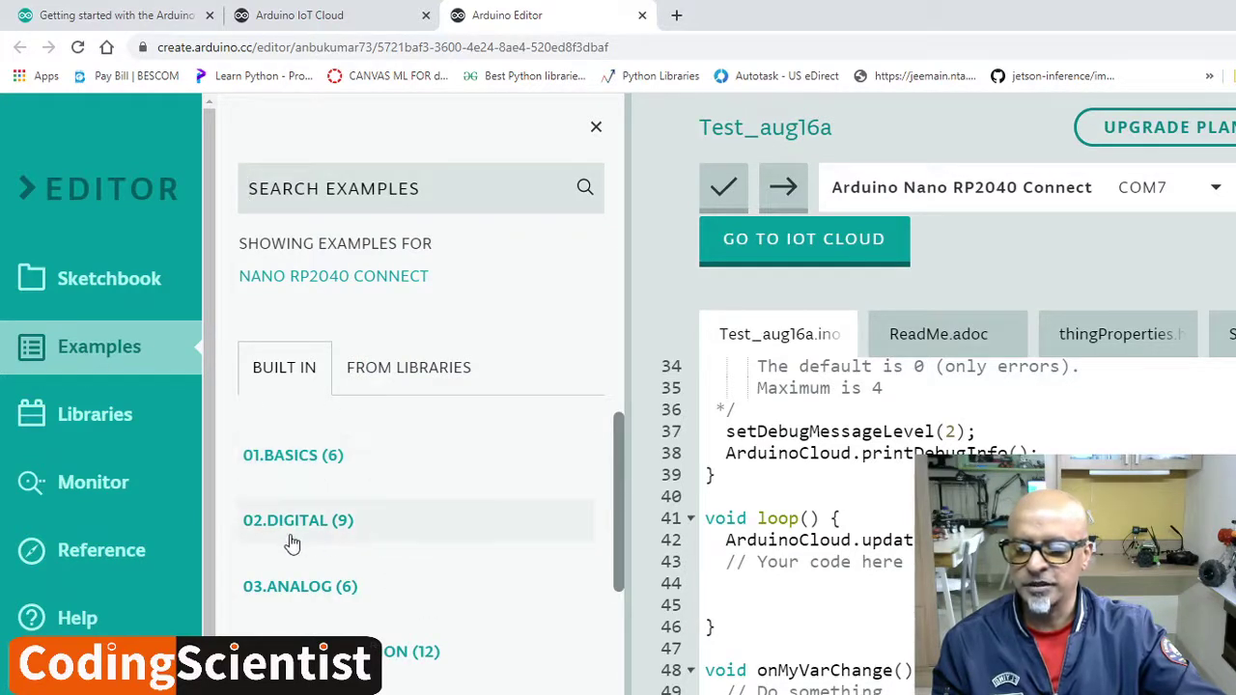
{"action": "scroll", "coordinate": [395, 589], "scroll_direction": "down", "scroll_amount": 3}
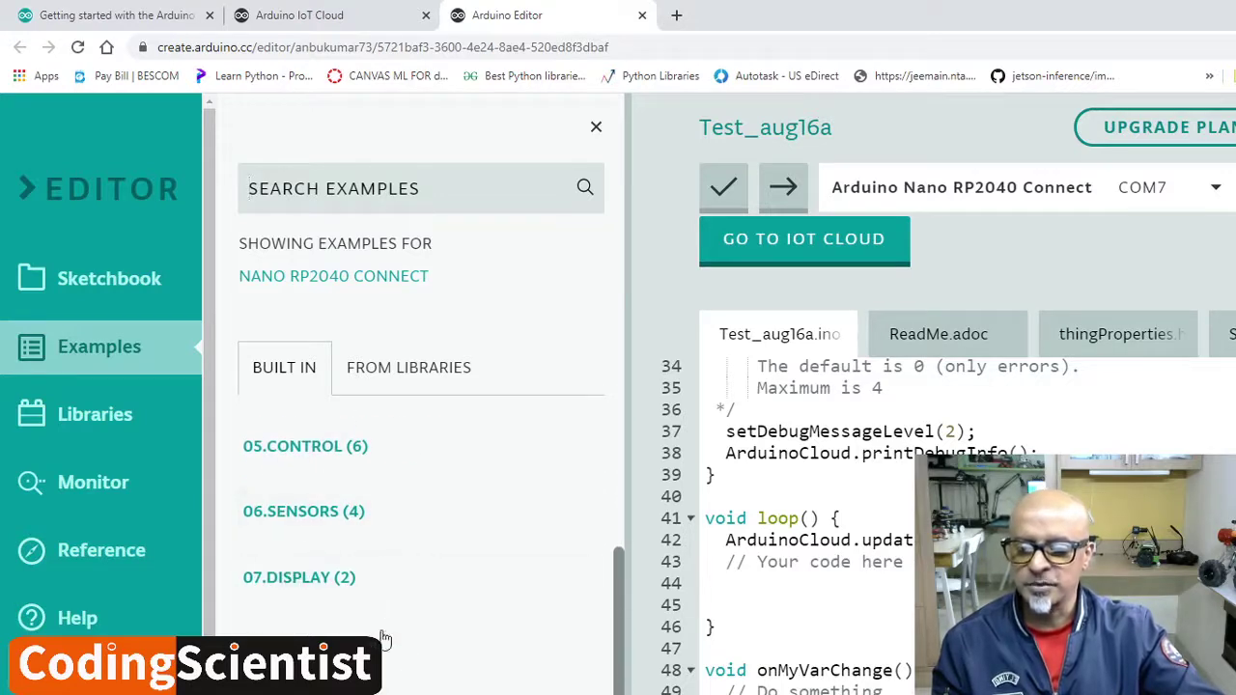
{"action": "scroll", "coordinate": [380, 642], "scroll_direction": "down", "scroll_amount": 1}
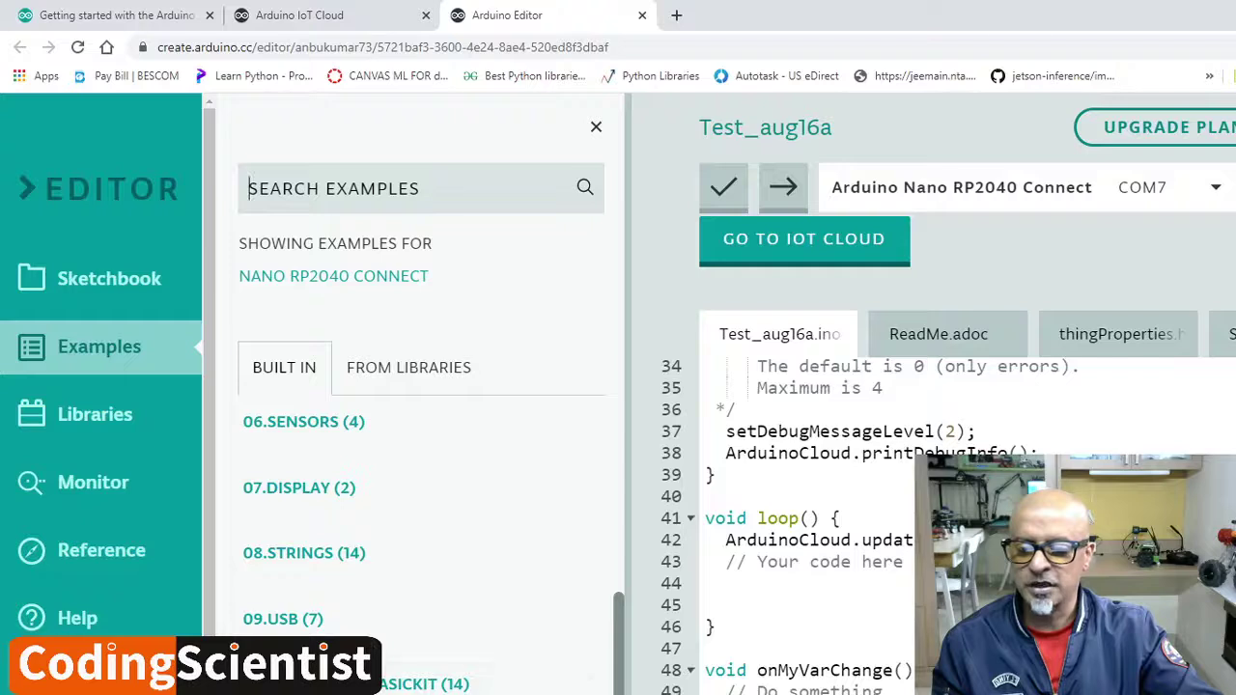
{"action": "scroll", "coordinate": [435, 560], "scroll_direction": "up", "scroll_amount": 5}
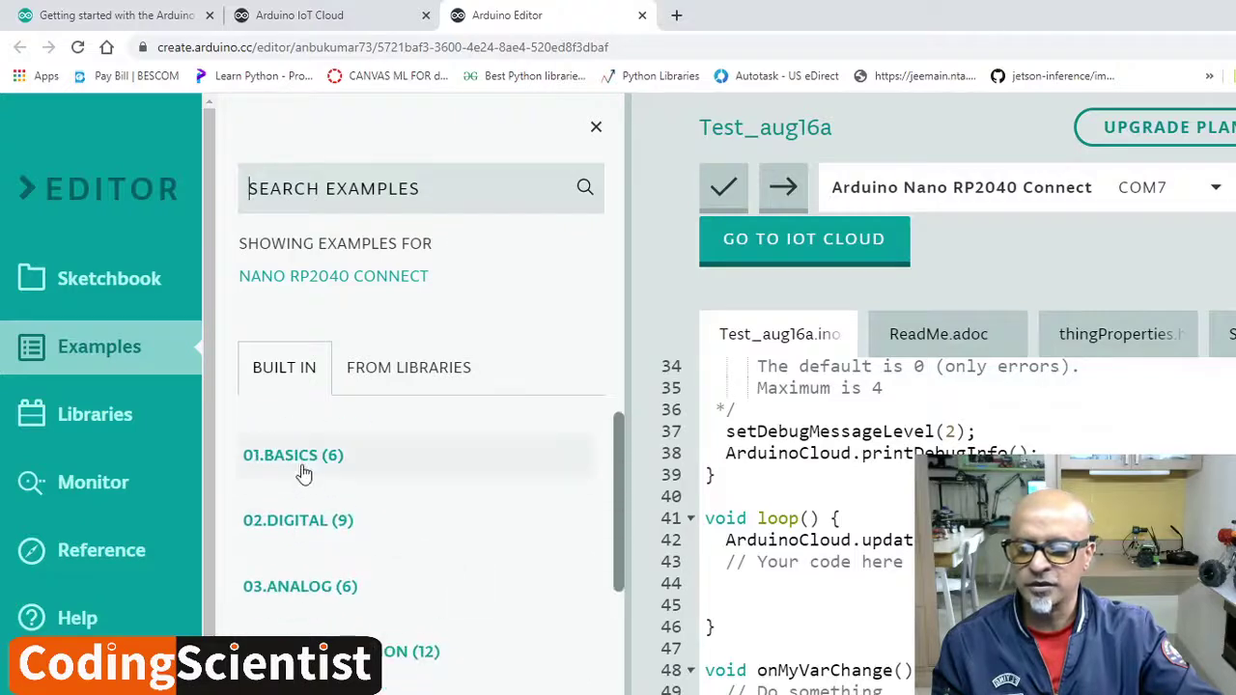
{"action": "left_click", "coordinate": [294, 457]}
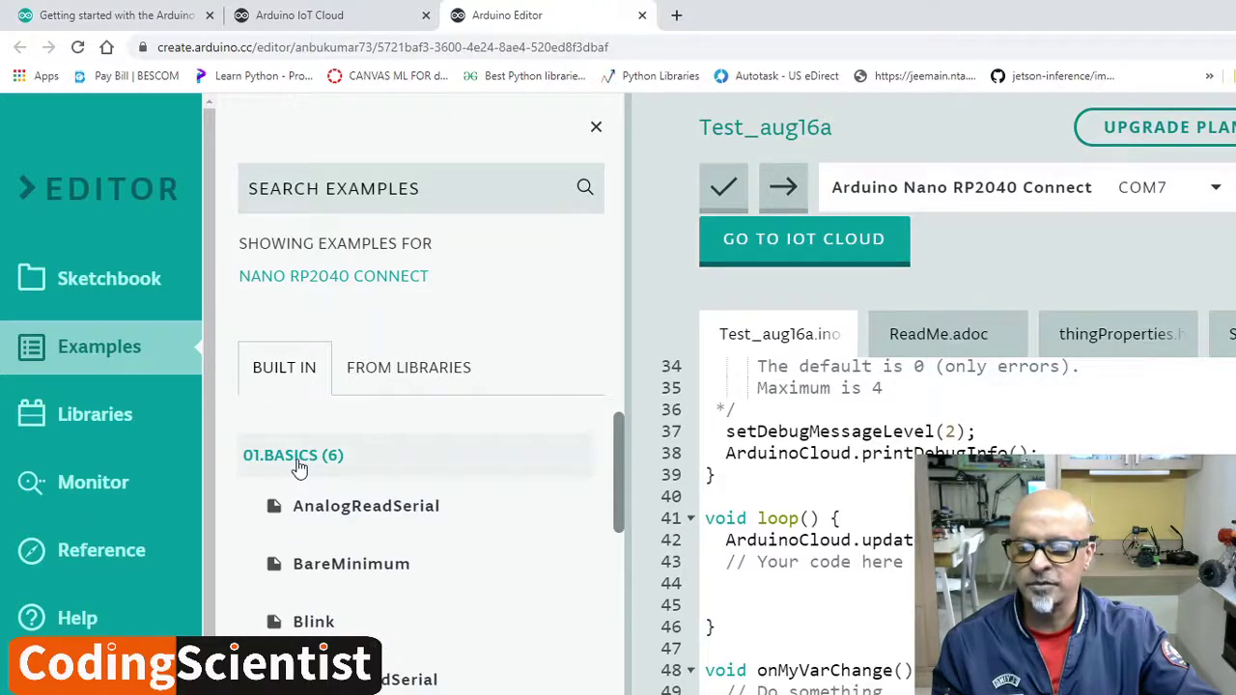
{"action": "left_click", "coordinate": [314, 623]}
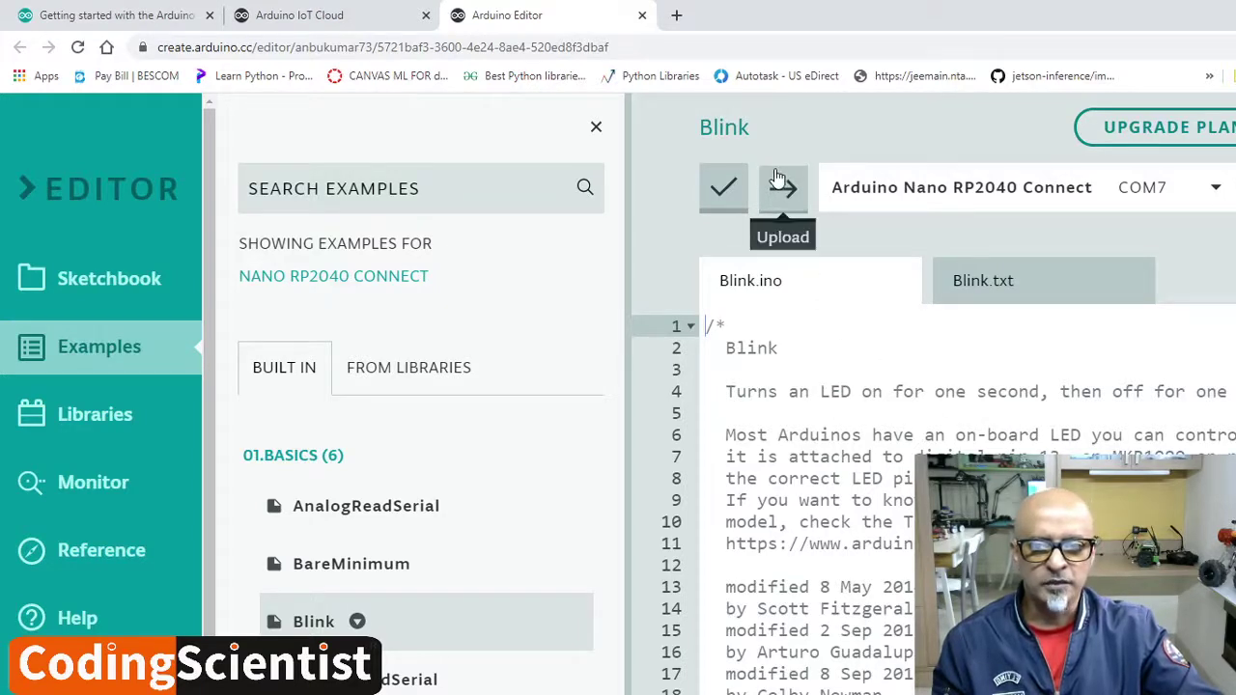
Step: Upload the Blink sketch to the Arduino Nano RP2040 Connect on COM7
{"action": "left_click_drag", "start_coordinate": [609, 46], "coordinate": [145, 46]}
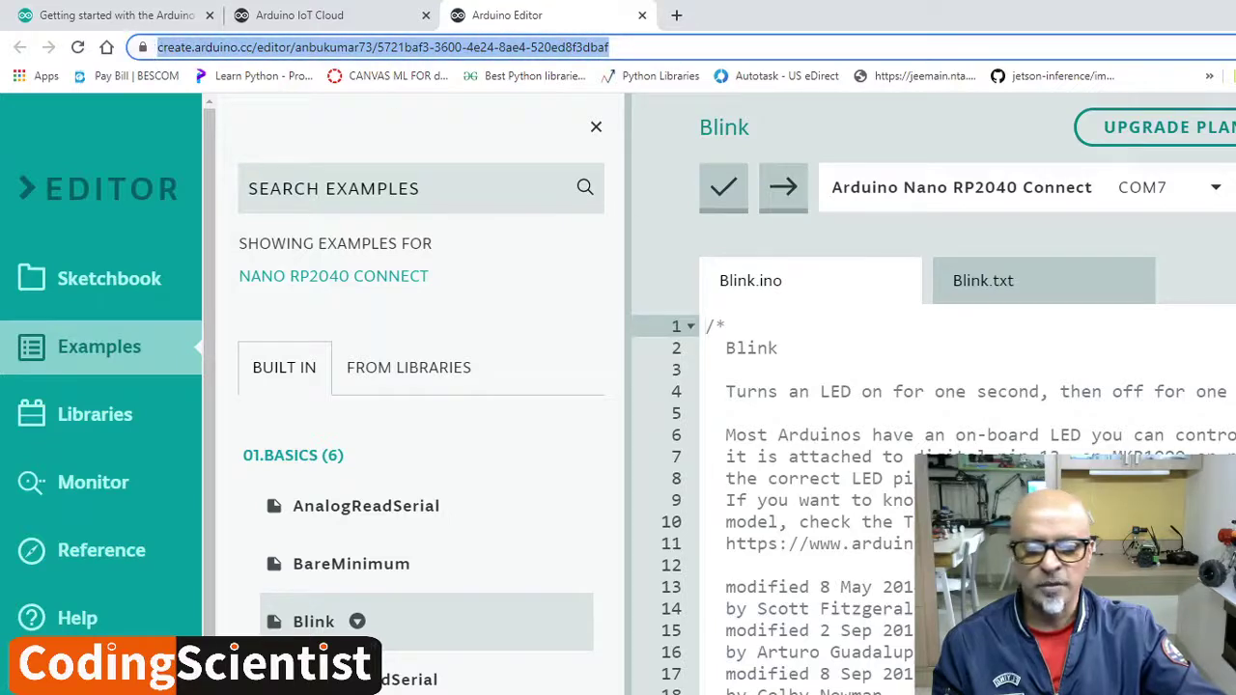
{"action": "left_click", "coordinate": [1024, 500]}
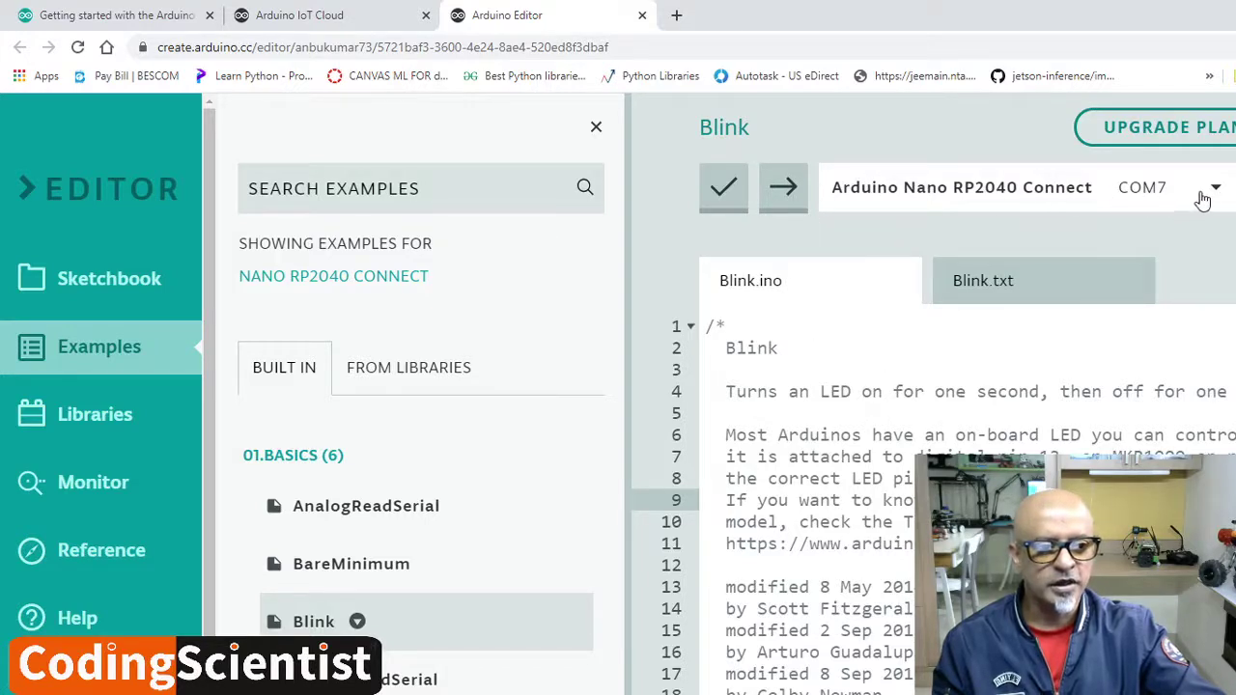
{"action": "left_click", "coordinate": [793, 188]}
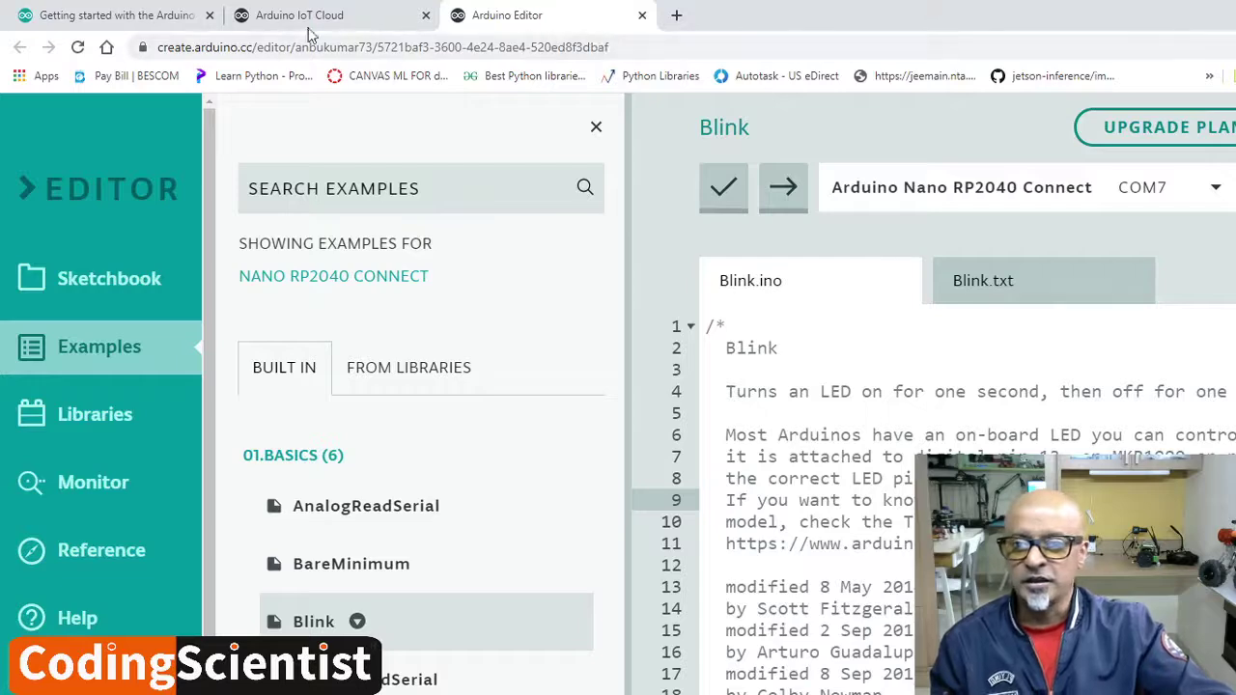
Step: Check the getting-started tutorial's configuration outline, return to Arduino IoT Cloud and build a new dashboard
{"action": "left_click", "coordinate": [143, 17]}
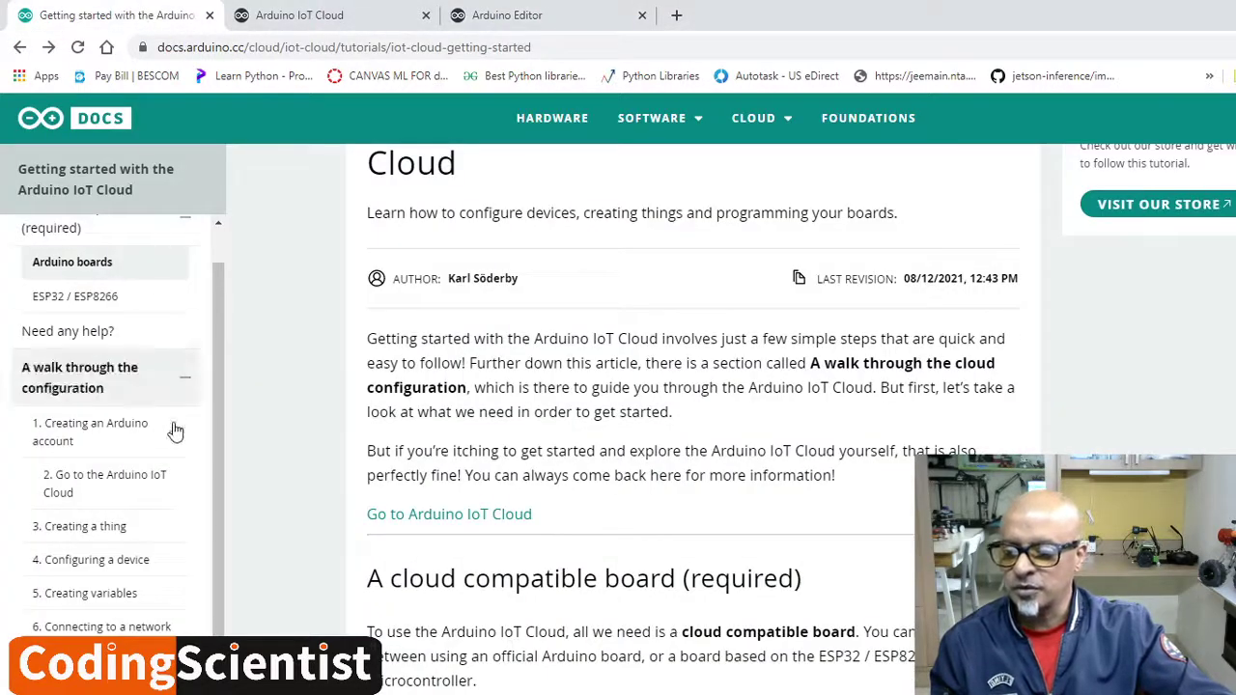
{"action": "scroll", "coordinate": [158, 493], "scroll_direction": "down", "scroll_amount": 1}
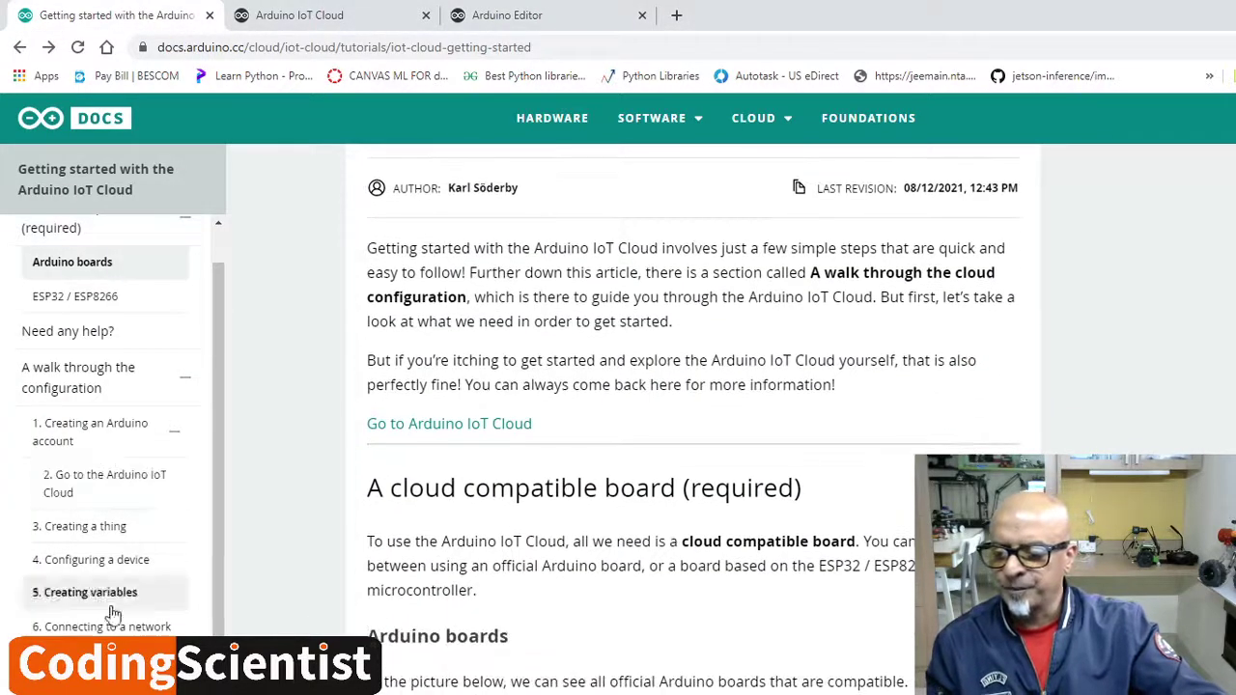
{"action": "scroll", "coordinate": [108, 597], "scroll_direction": "down", "scroll_amount": 2}
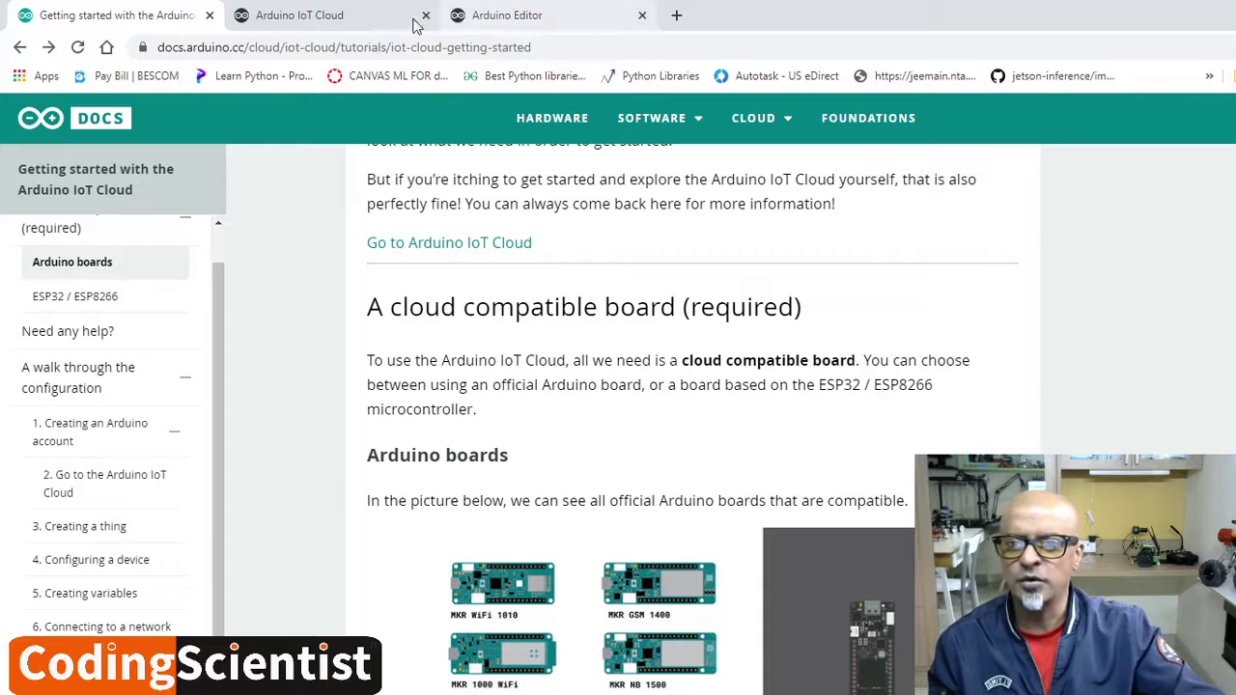
{"action": "left_click", "coordinate": [343, 18]}
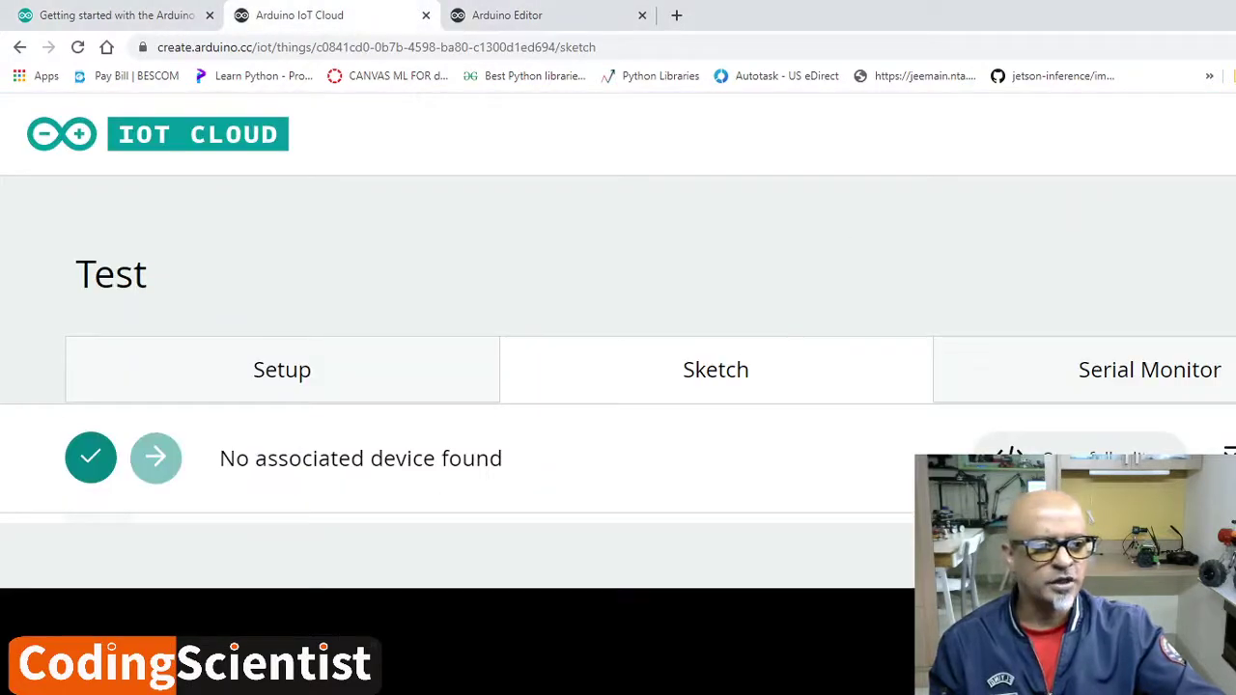
{"action": "left_click", "coordinate": [1234, 135]}
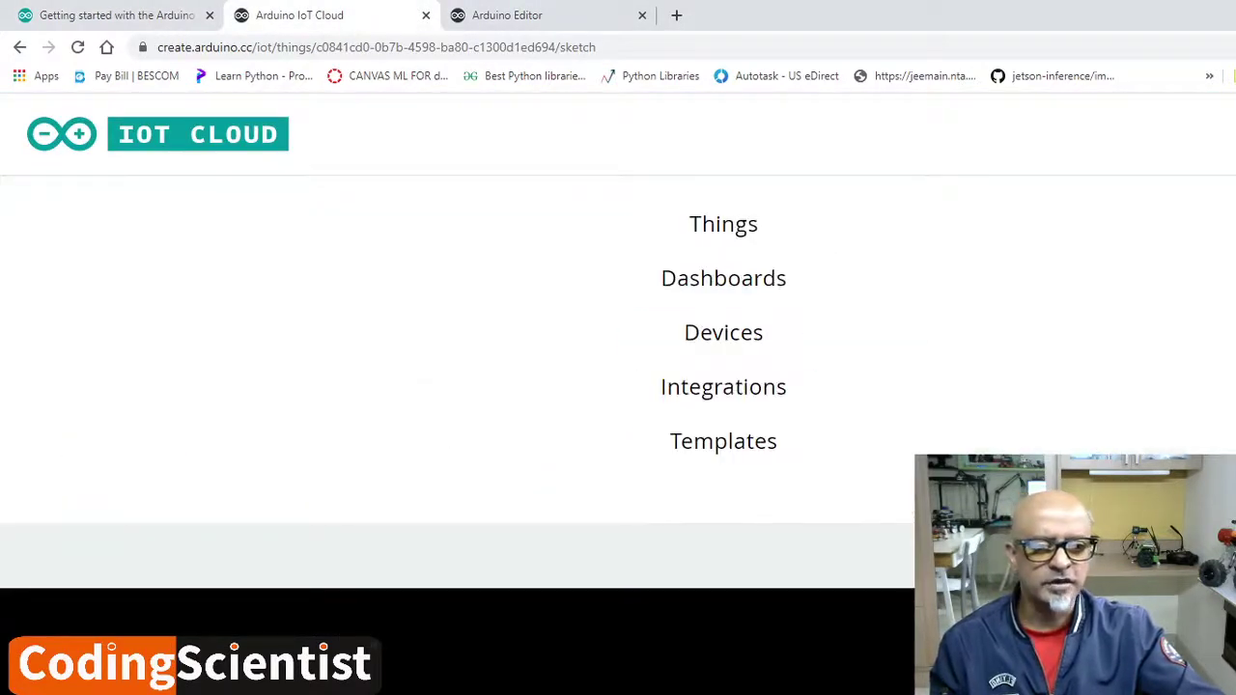
{"action": "left_click", "coordinate": [1234, 134]}
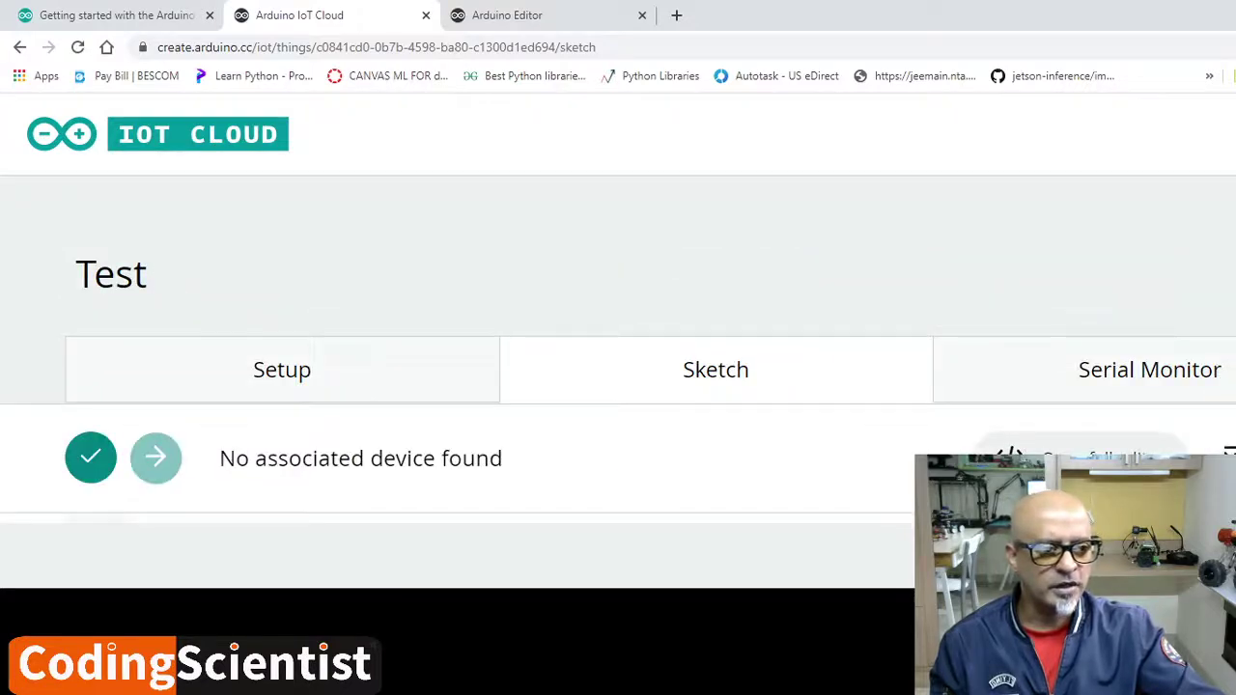
{"action": "left_click", "coordinate": [1234, 135]}
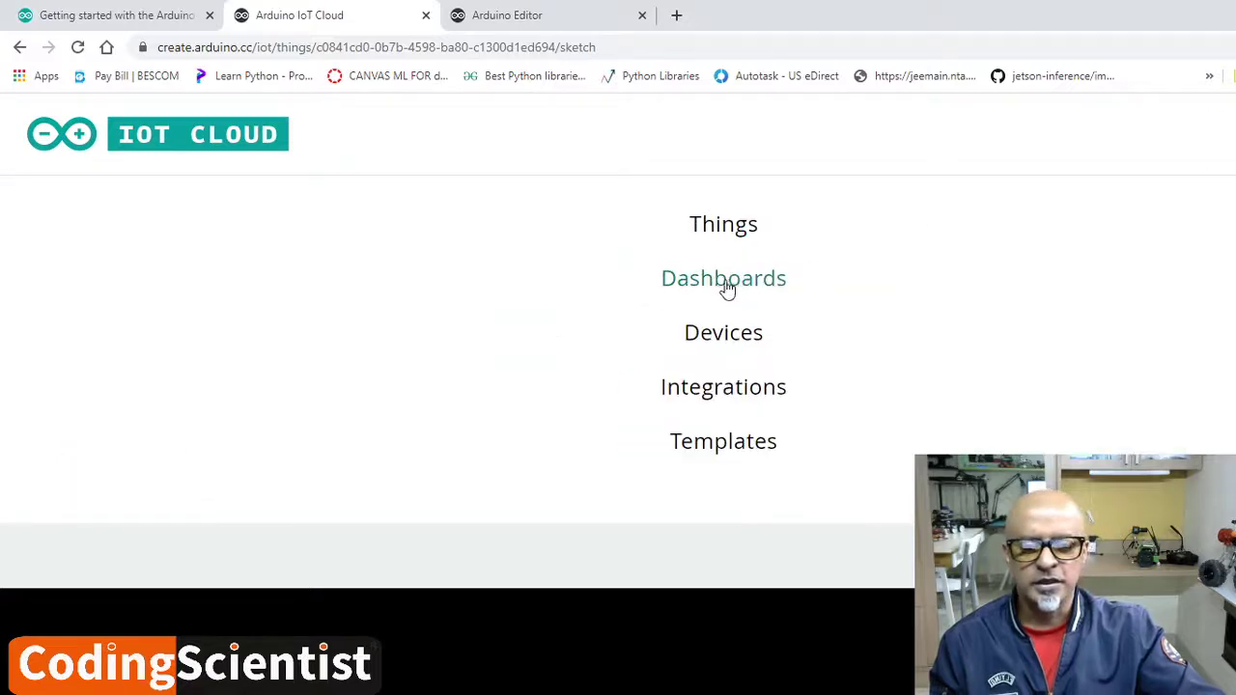
{"action": "left_click", "coordinate": [730, 288]}
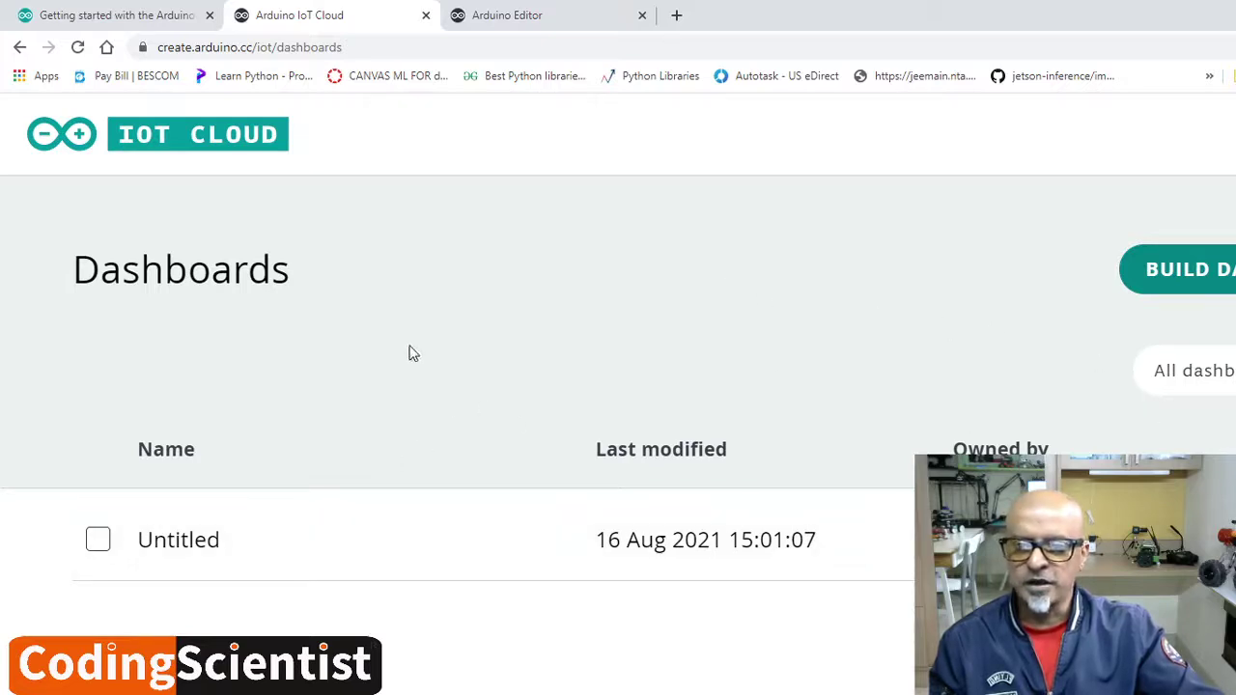
{"action": "left_click", "coordinate": [1219, 275]}
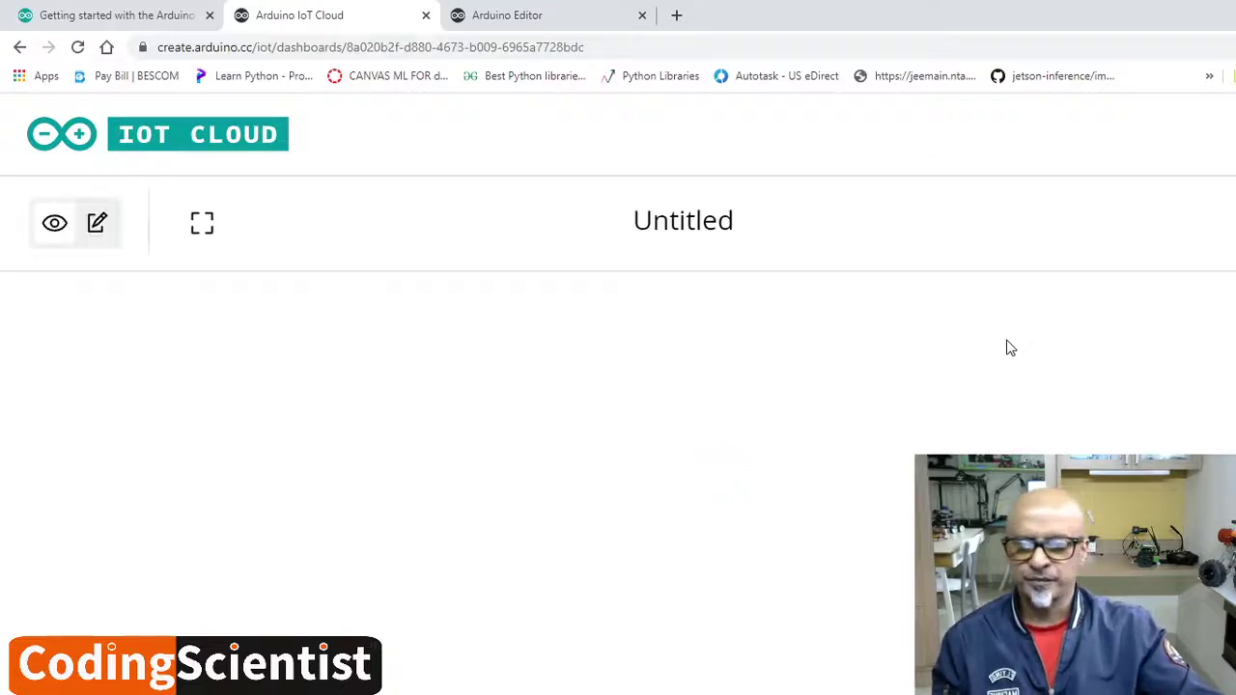
Step: Switch the new dashboard to edit mode and rename it "CS Test Dashboard"
{"action": "left_click", "coordinate": [98, 226]}
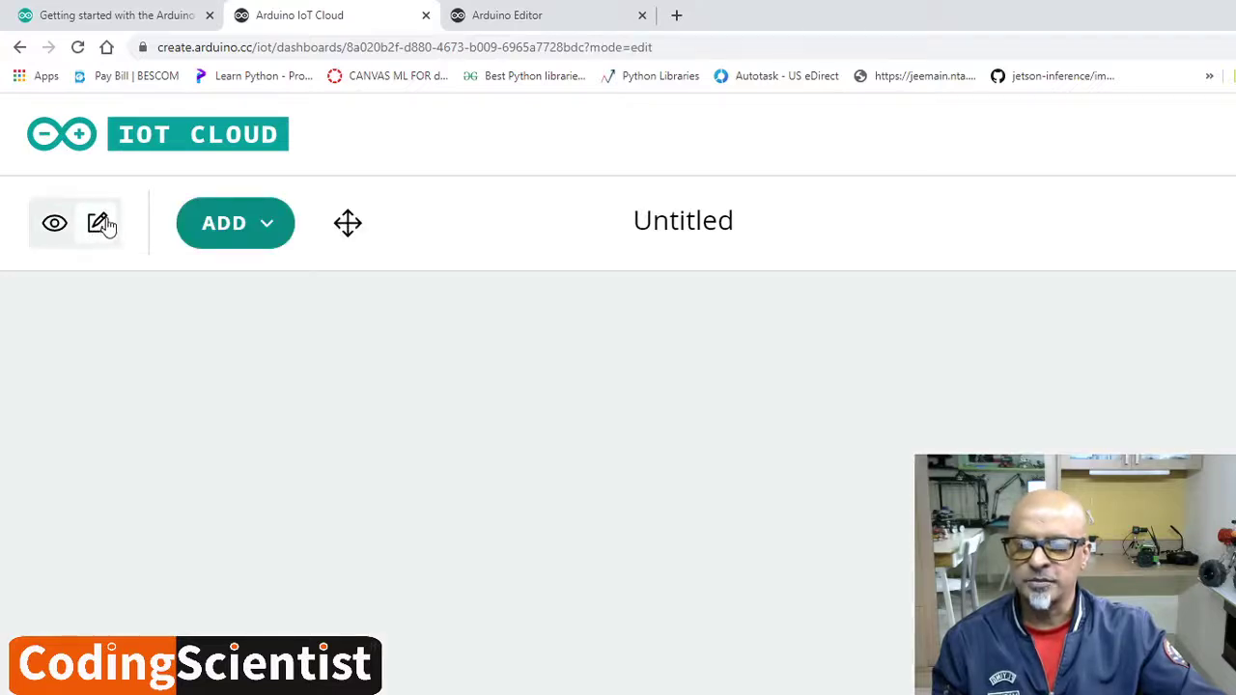
{"action": "left_click", "coordinate": [675, 219]}
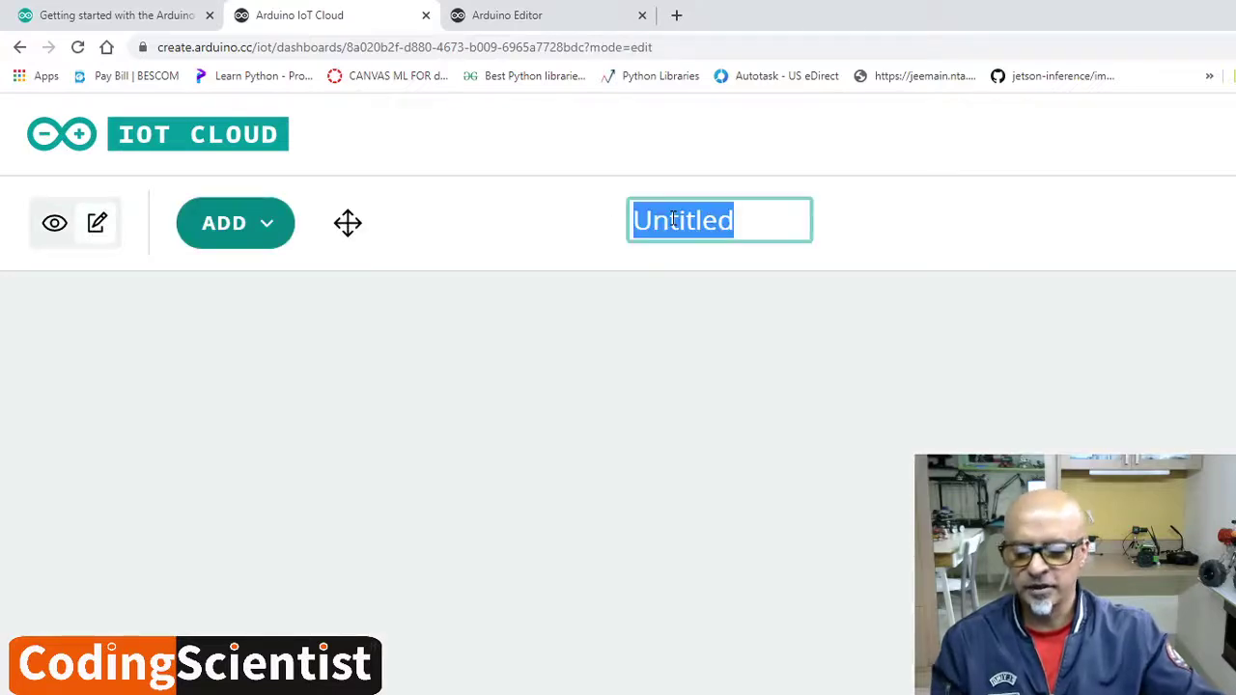
{"action": "type", "text": "C"}
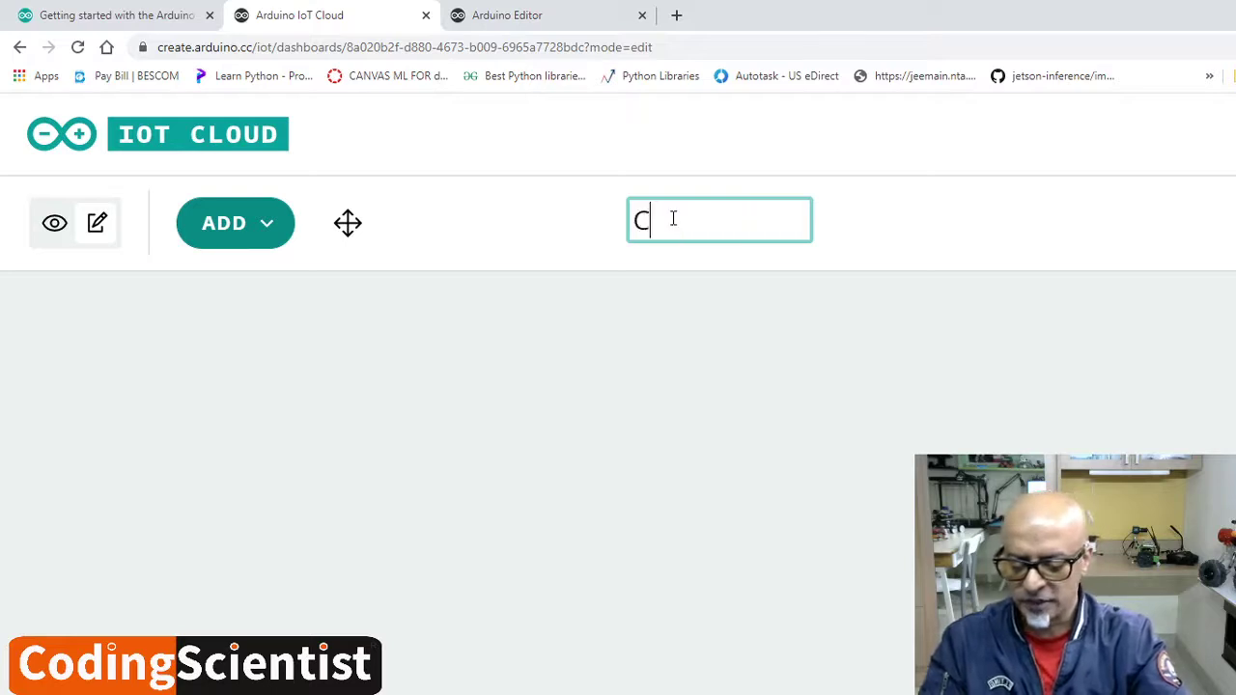
{"action": "type", "text": "S "}
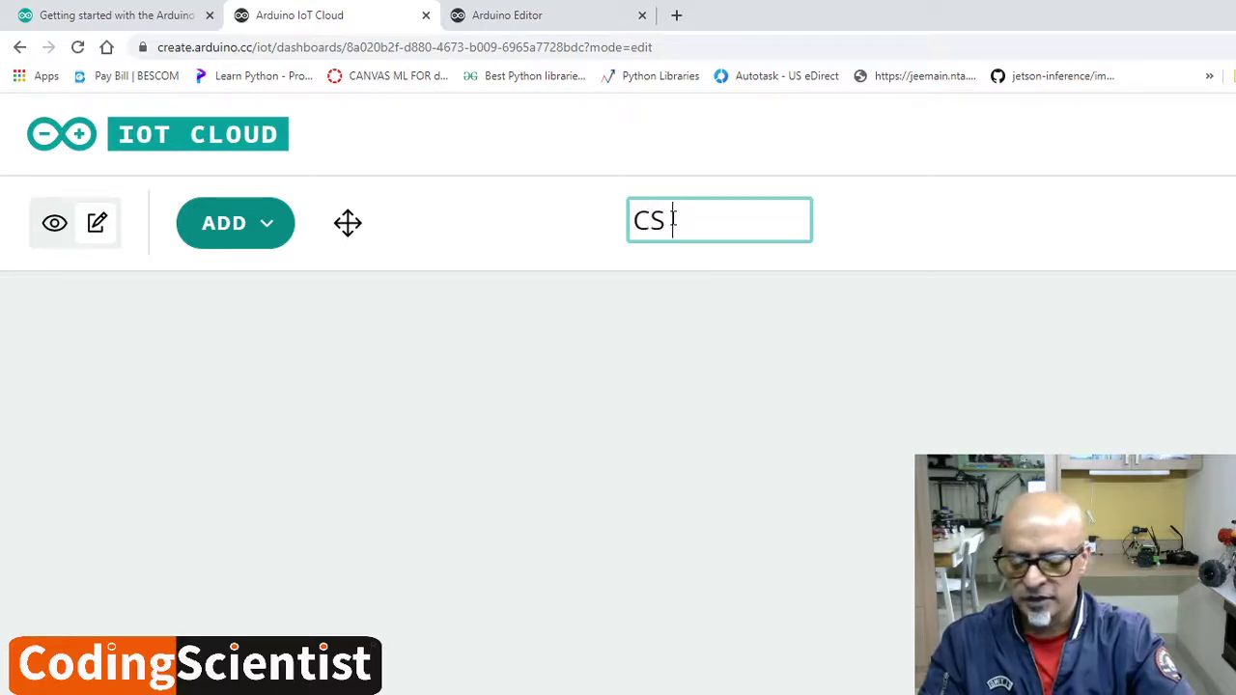
{"action": "type", "text": "Test"}
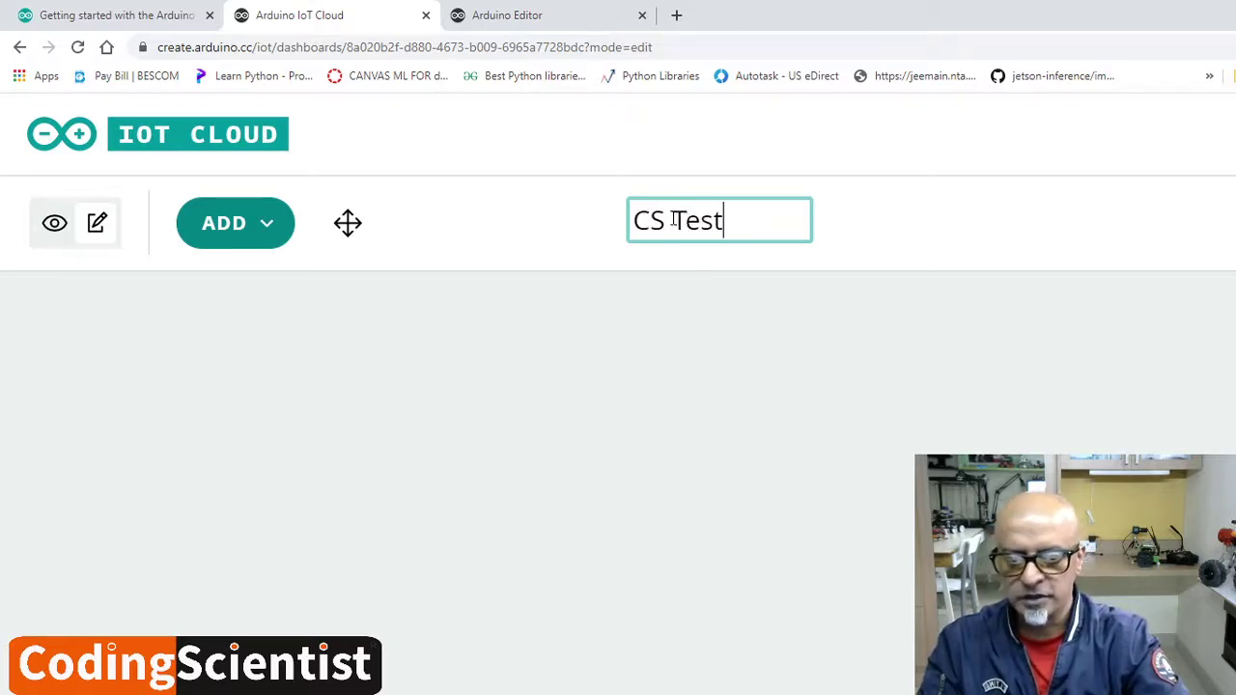
{"action": "type", "text": " Das"}
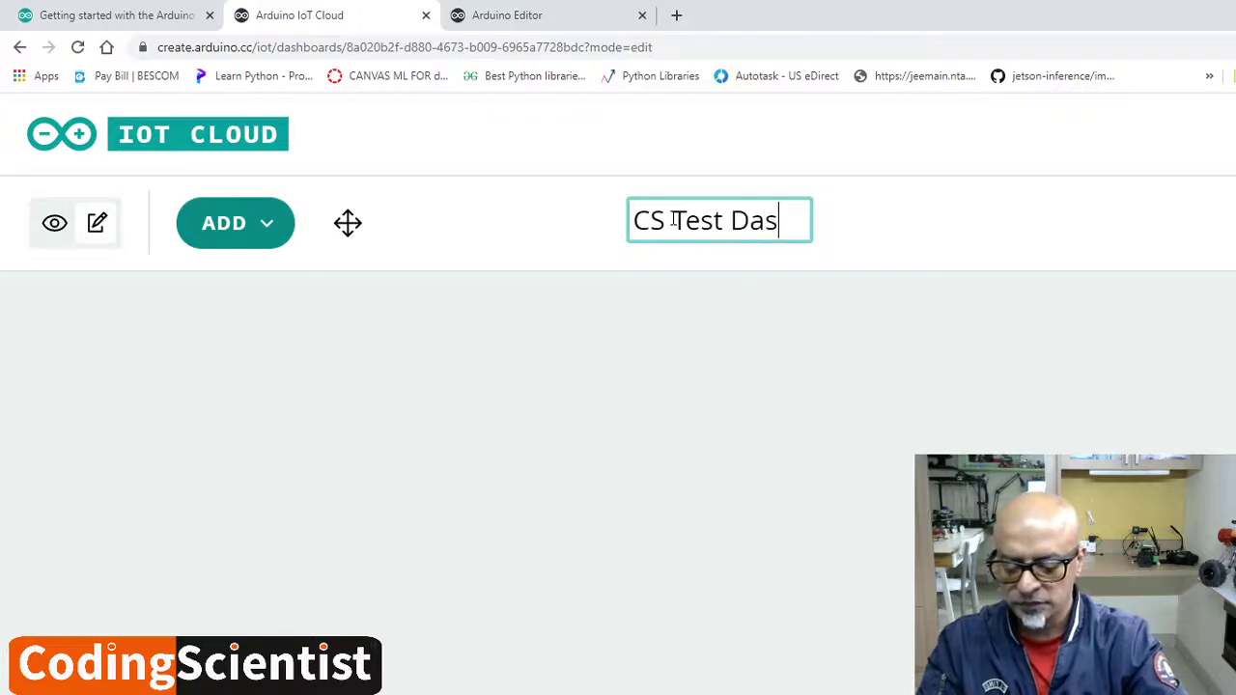
{"action": "type", "text": "hboard"}
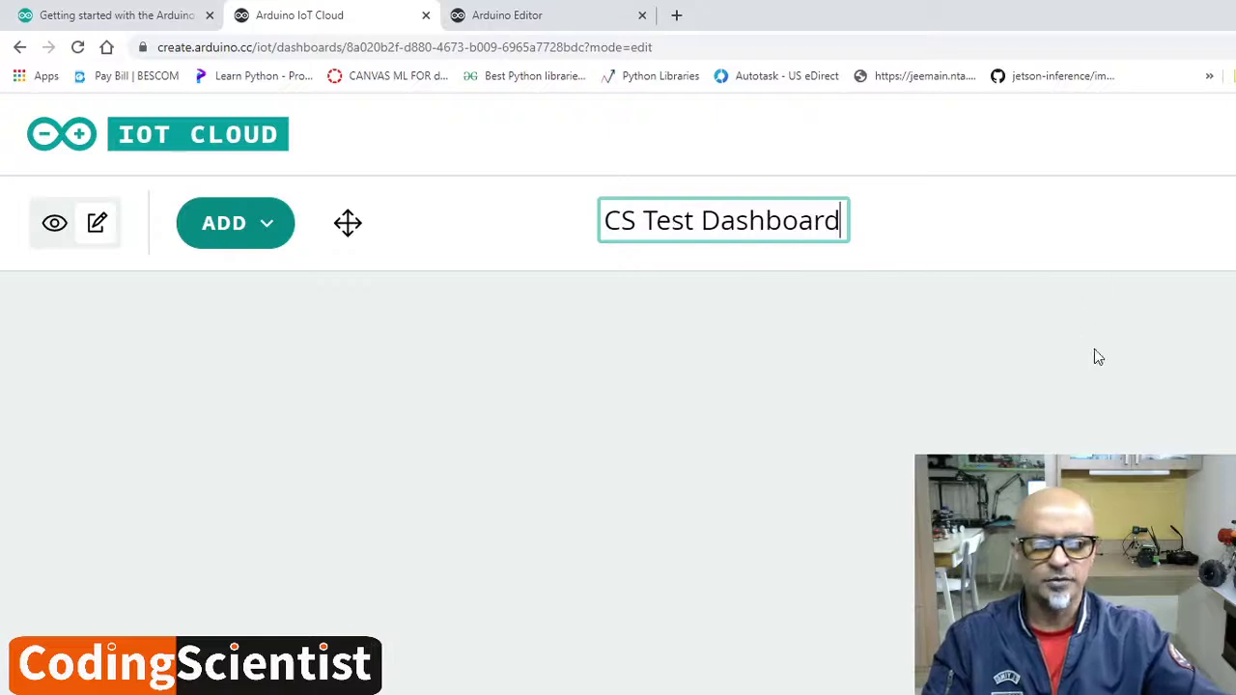
{"action": "left_click", "coordinate": [1128, 408]}
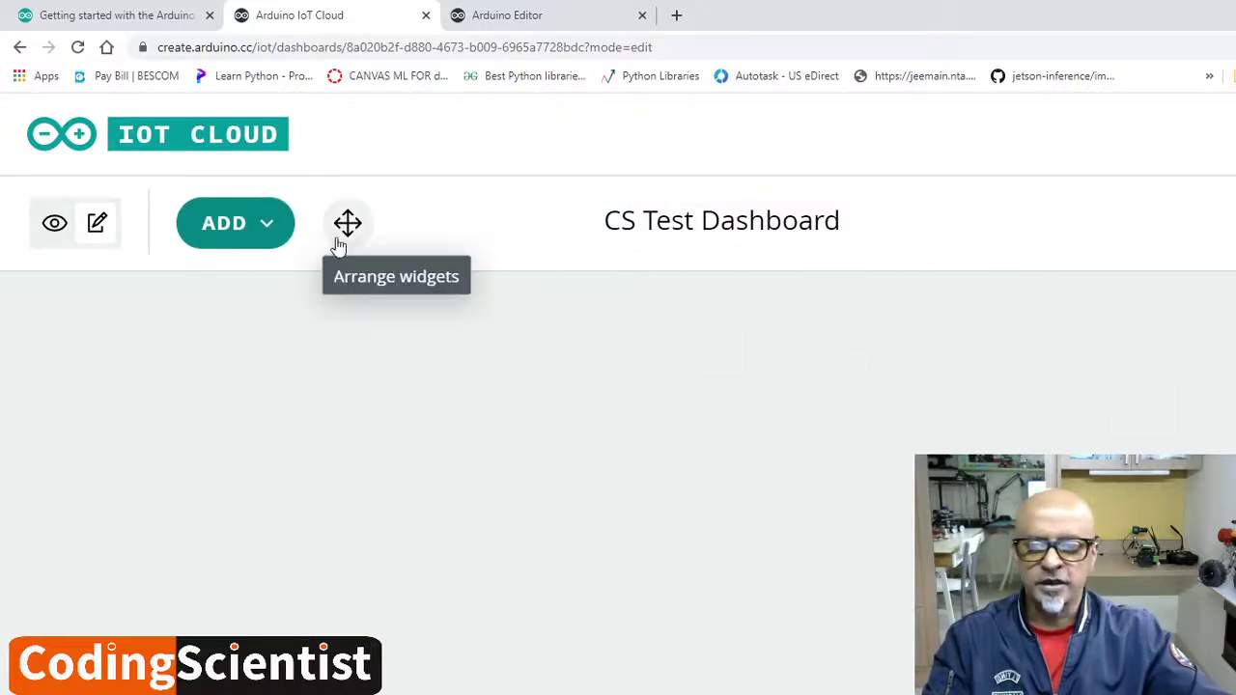
Step: Create a dashboard widget from the Test thing's MyVar variable
{"action": "left_click", "coordinate": [265, 235]}
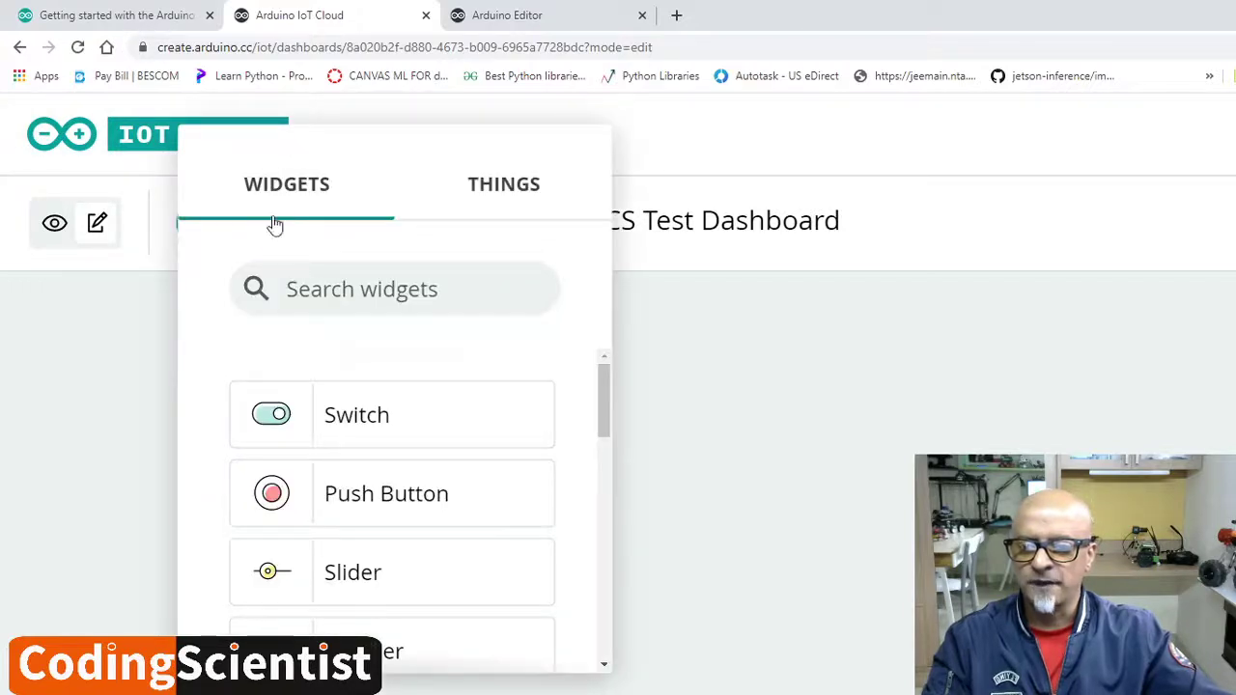
{"action": "left_click", "coordinate": [506, 195]}
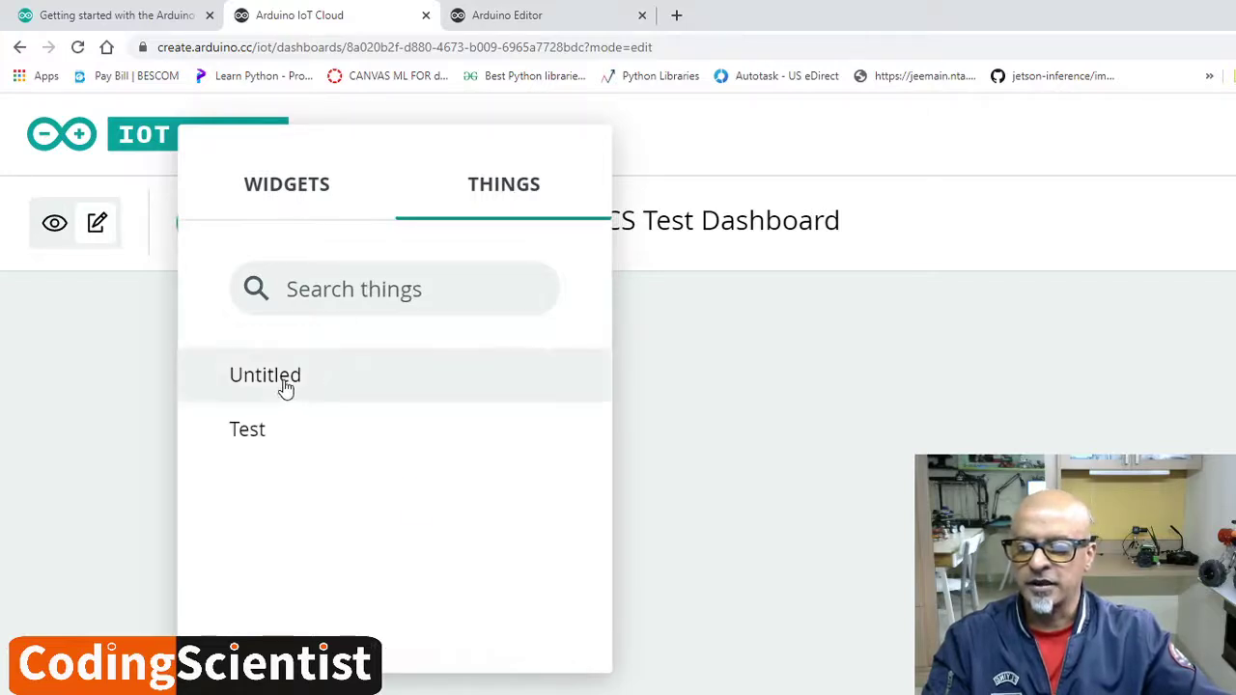
{"action": "left_click", "coordinate": [253, 432]}
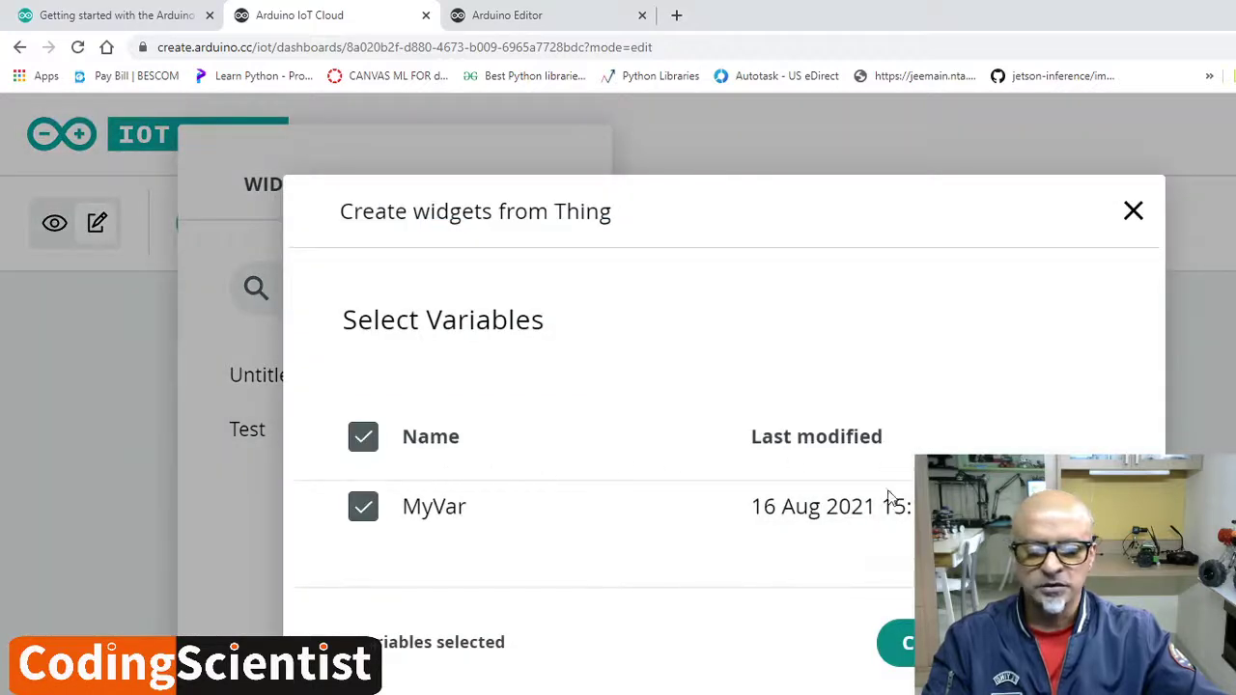
{"action": "left_click", "coordinate": [893, 643]}
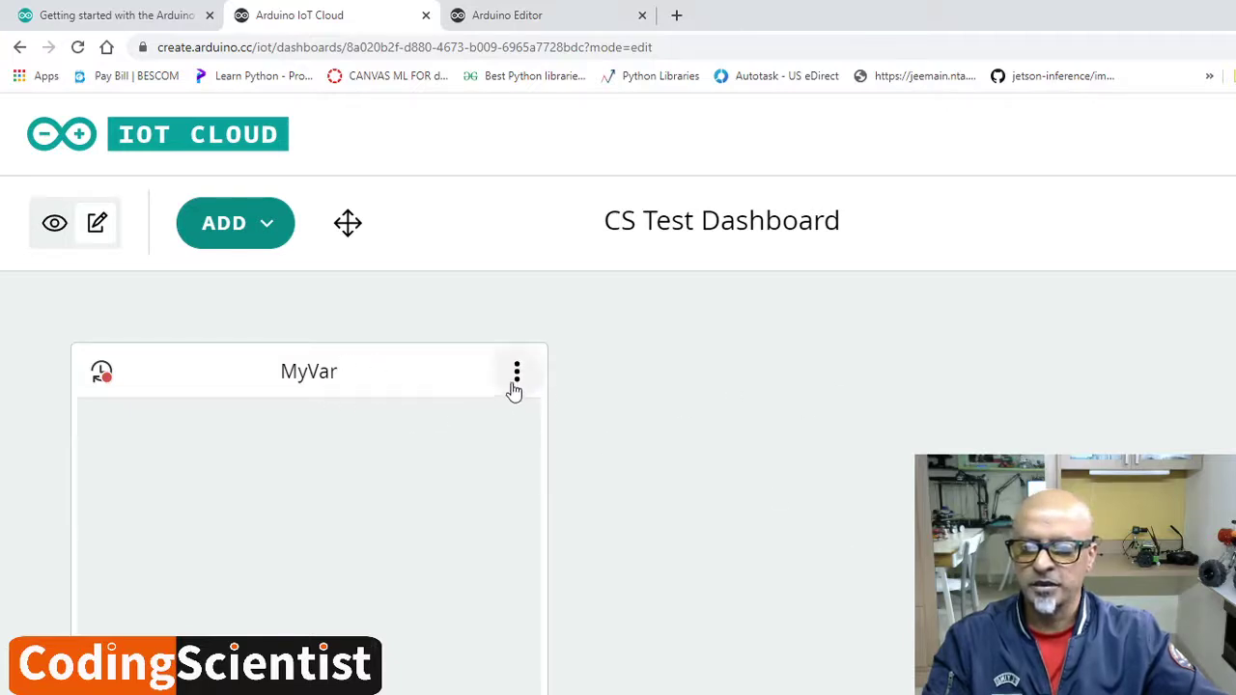
{"action": "scroll", "coordinate": [361, 410], "scroll_direction": "down", "scroll_amount": 2}
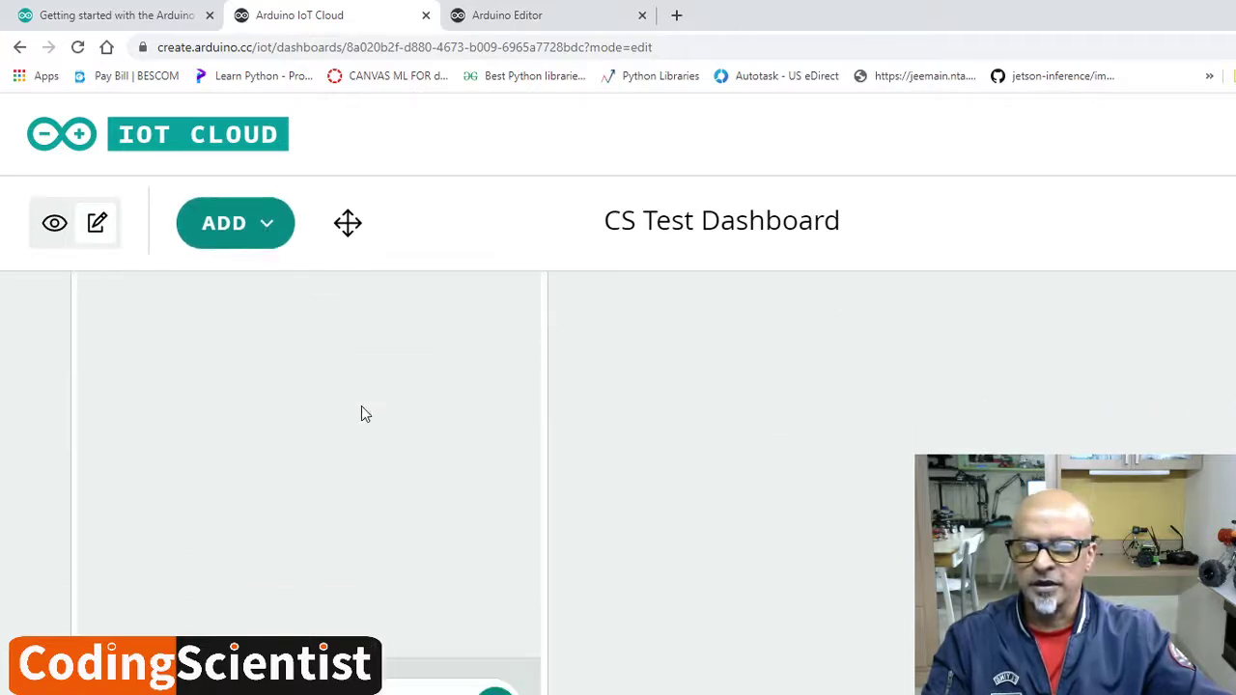
{"action": "scroll", "coordinate": [362, 413], "scroll_direction": "down", "scroll_amount": 1}
{"action": "scroll", "coordinate": [361, 414], "scroll_direction": "up", "scroll_amount": 3}
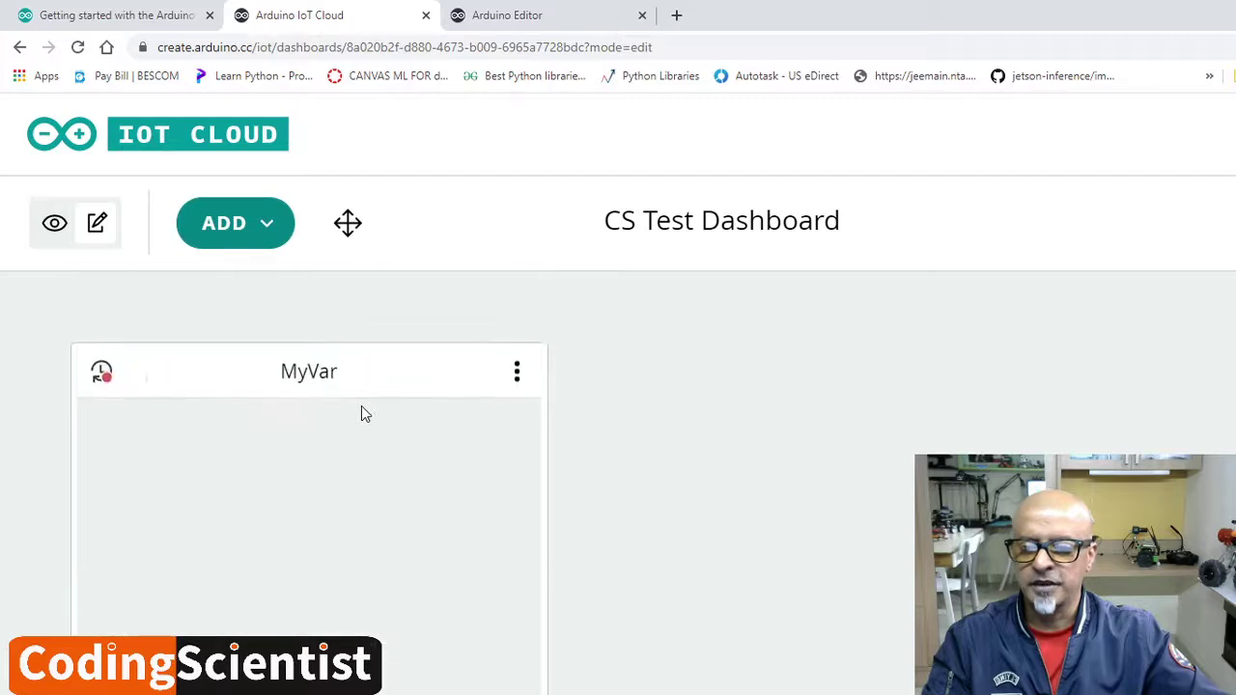
Step: Add a Switch widget to the dashboard with its default settings and no linked variable
{"action": "left_click", "coordinate": [269, 231]}
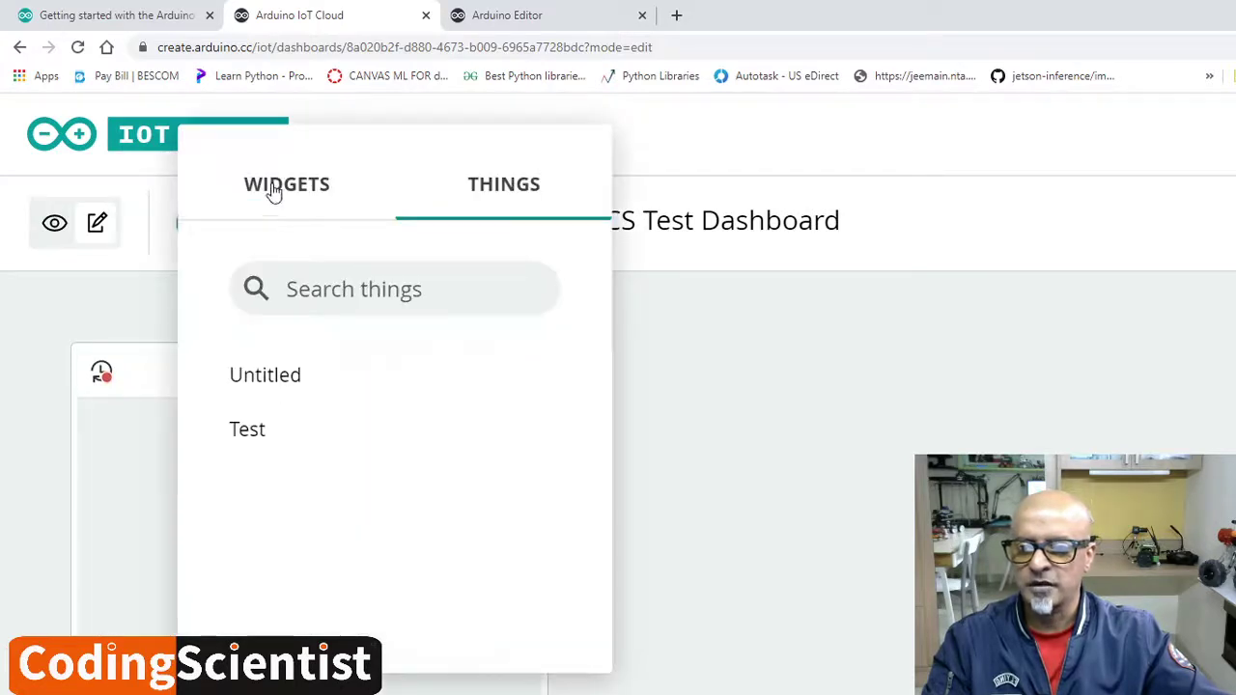
{"action": "left_click", "coordinate": [273, 191]}
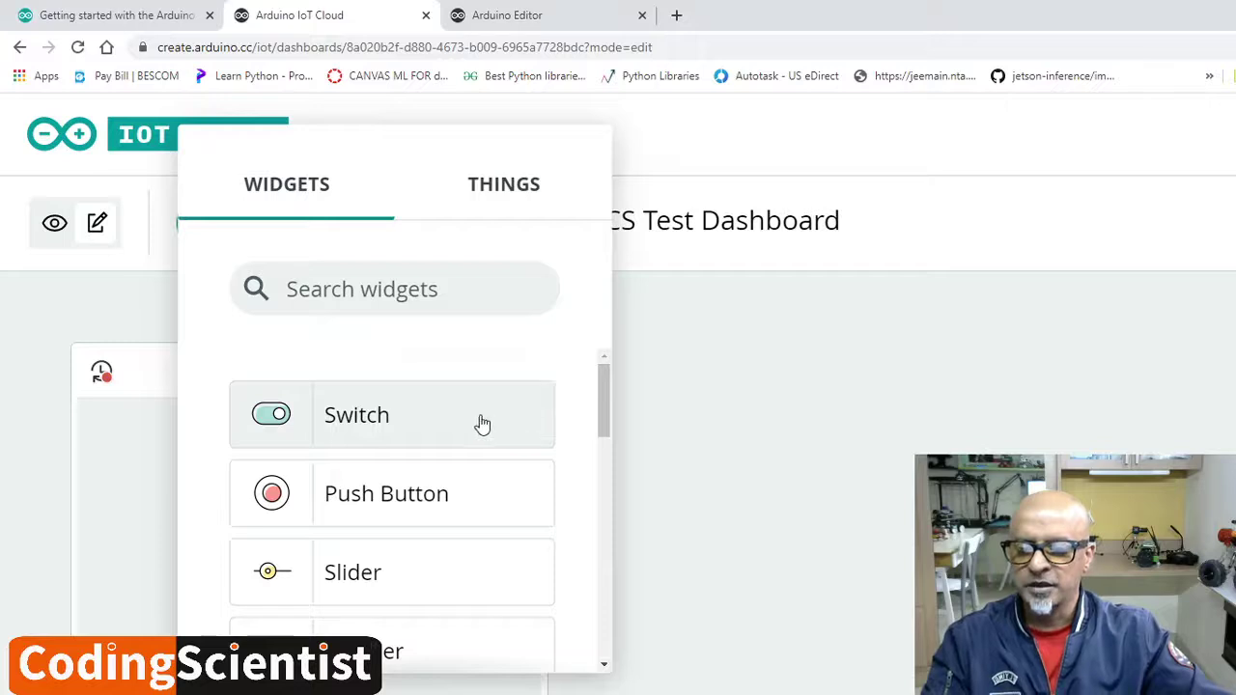
{"action": "left_click", "coordinate": [372, 425]}
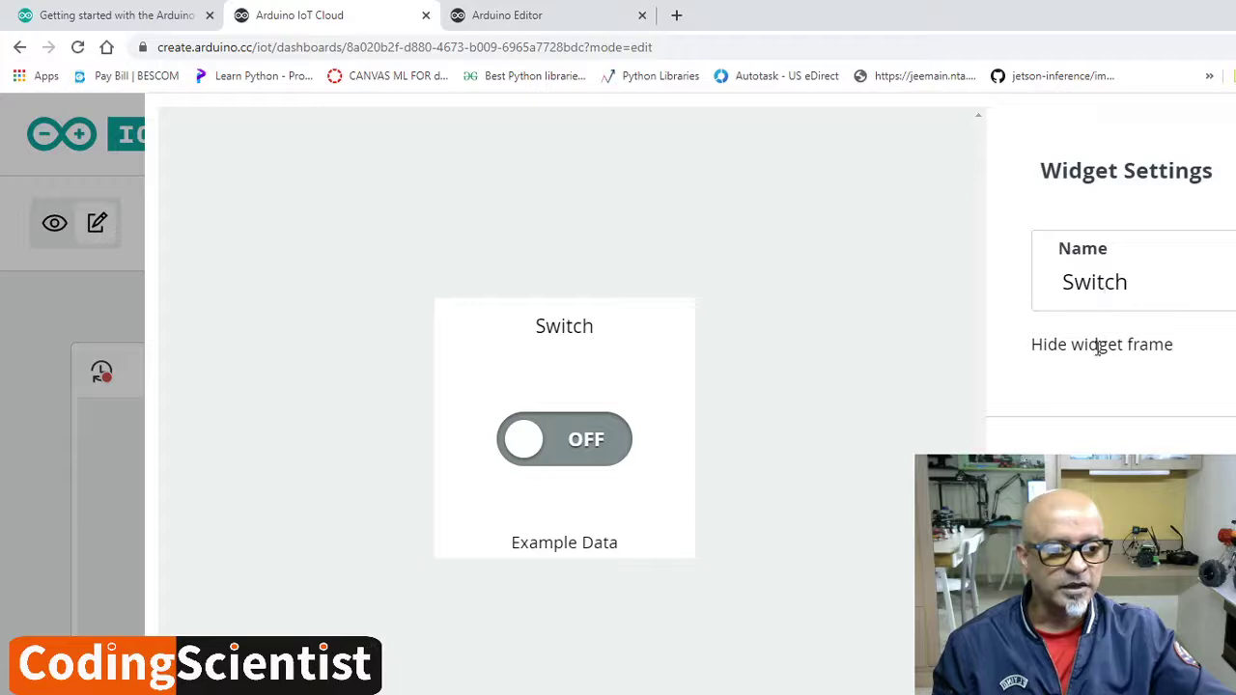
{"action": "scroll", "coordinate": [1111, 290], "scroll_direction": "down", "scroll_amount": 3}
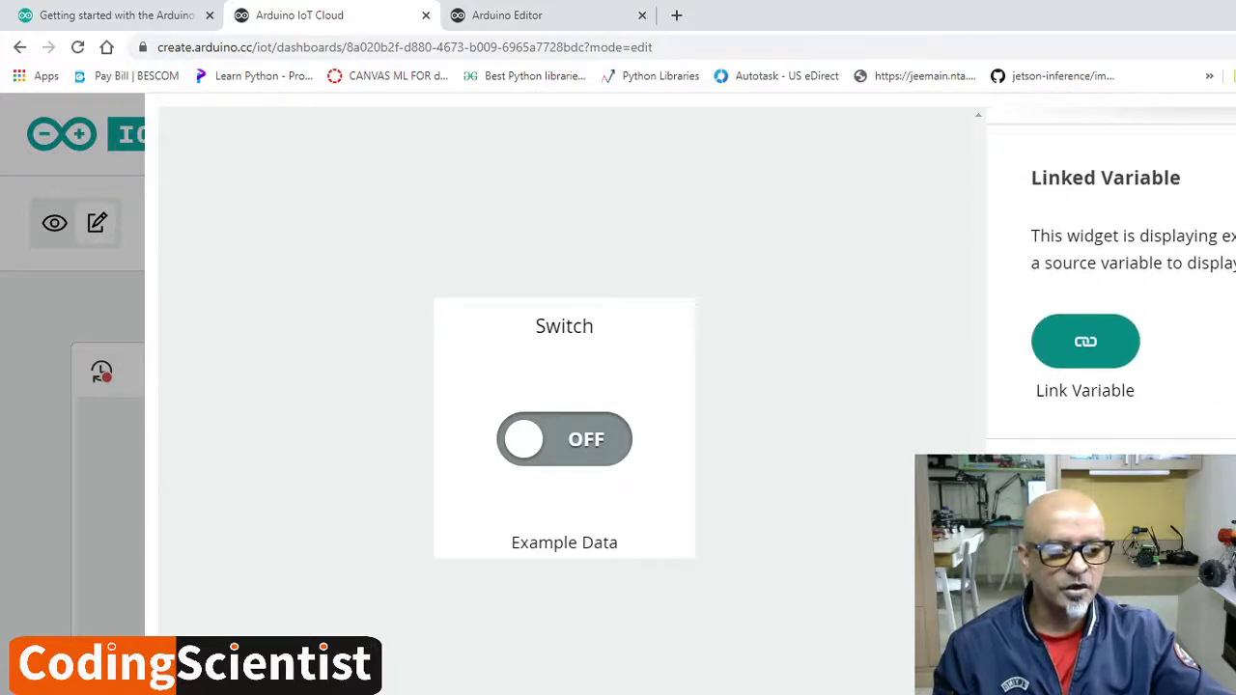
{"action": "key", "text": "Escape"}
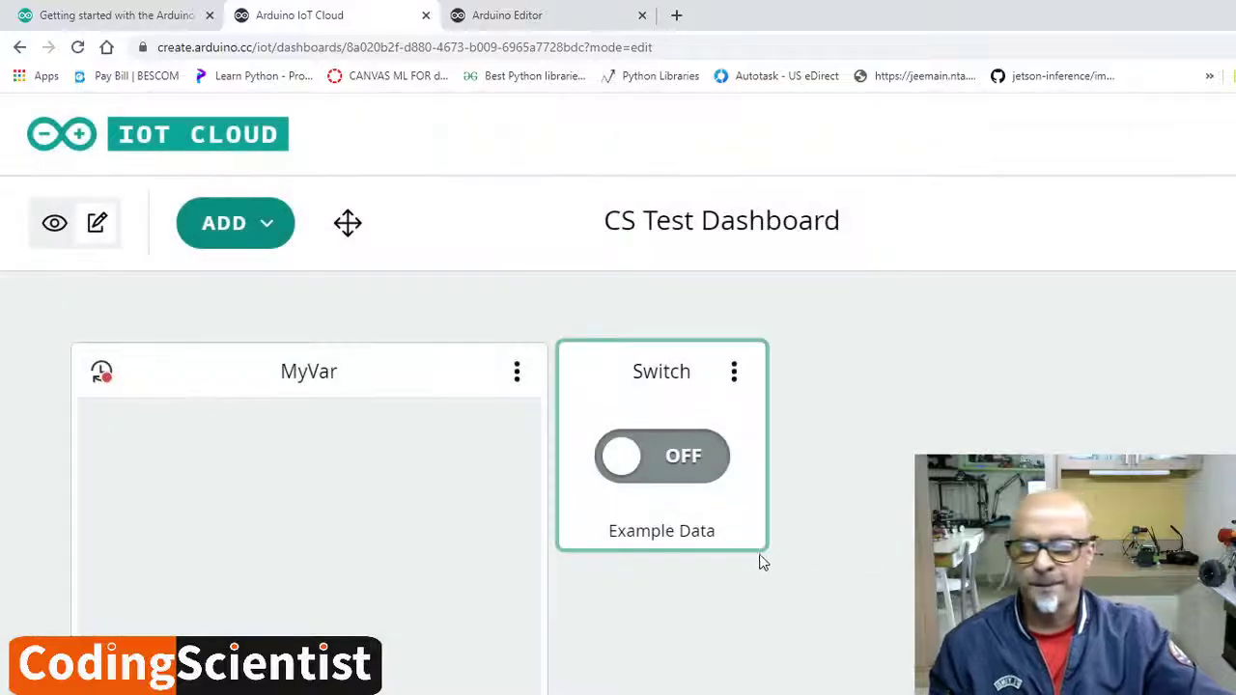
Step: Add a Color widget to the dashboard, keeping its default name and example data
{"action": "left_click", "coordinate": [267, 232]}
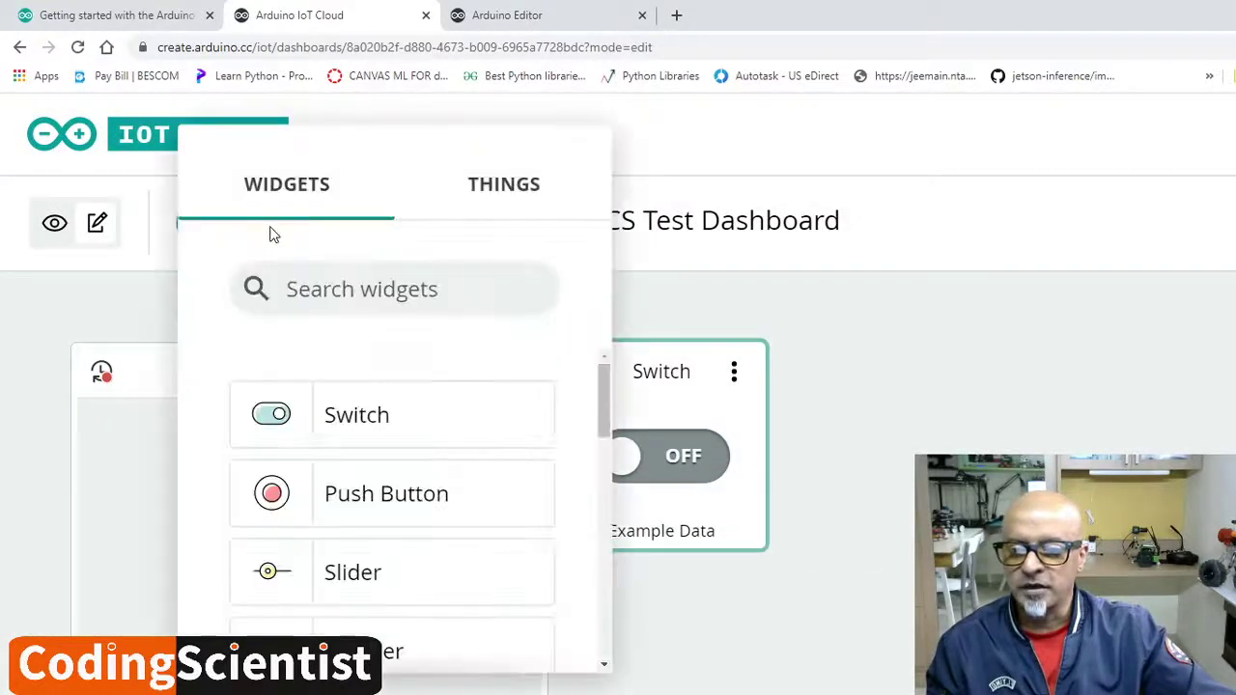
{"action": "scroll", "coordinate": [410, 470], "scroll_direction": "down", "scroll_amount": 3}
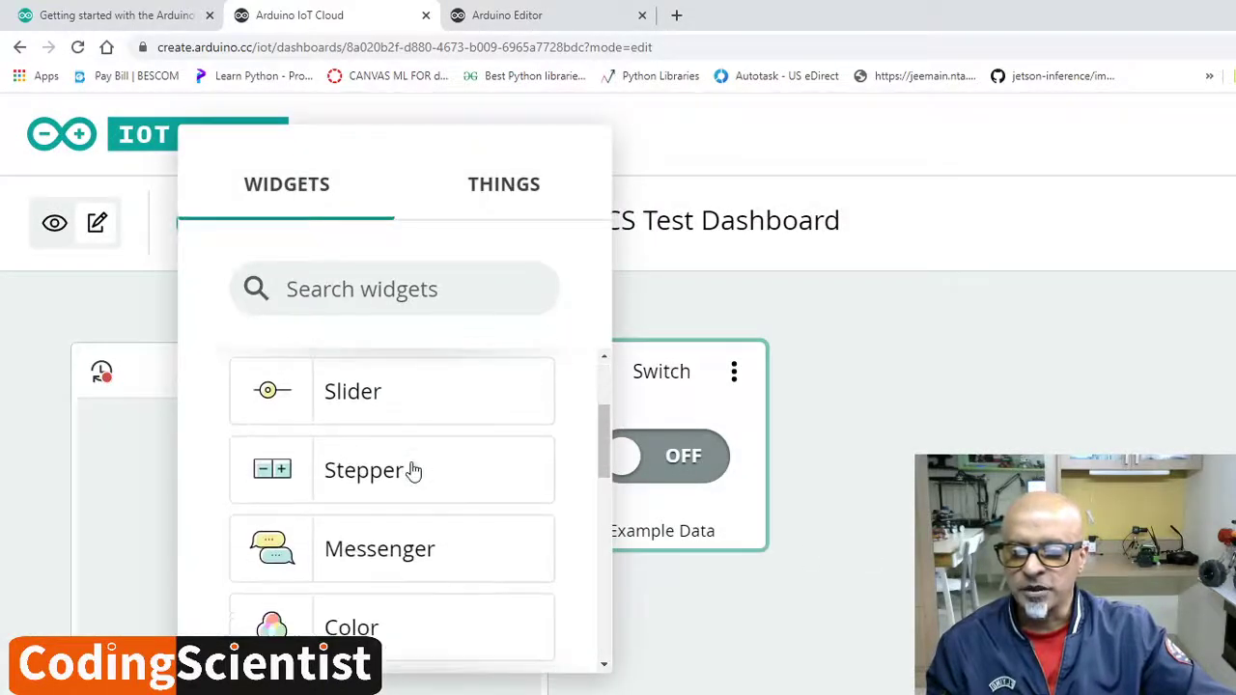
{"action": "left_click", "coordinate": [356, 628]}
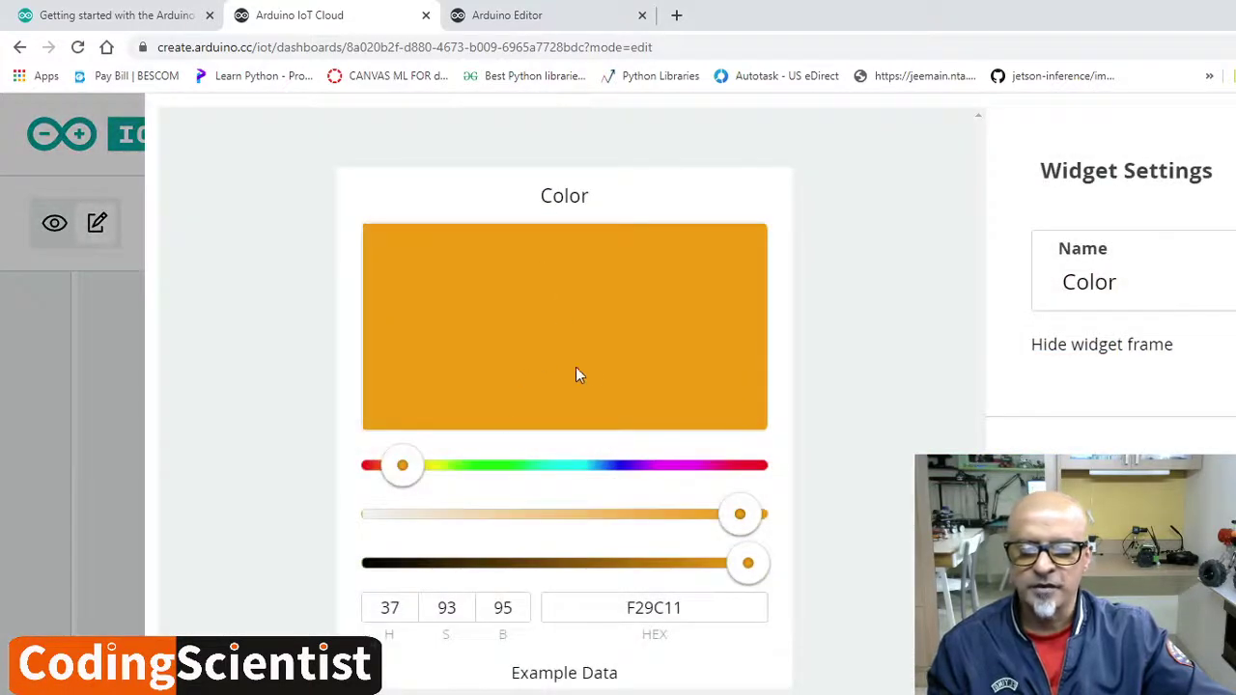
{"action": "scroll", "coordinate": [1110, 290], "scroll_direction": "down", "scroll_amount": 1}
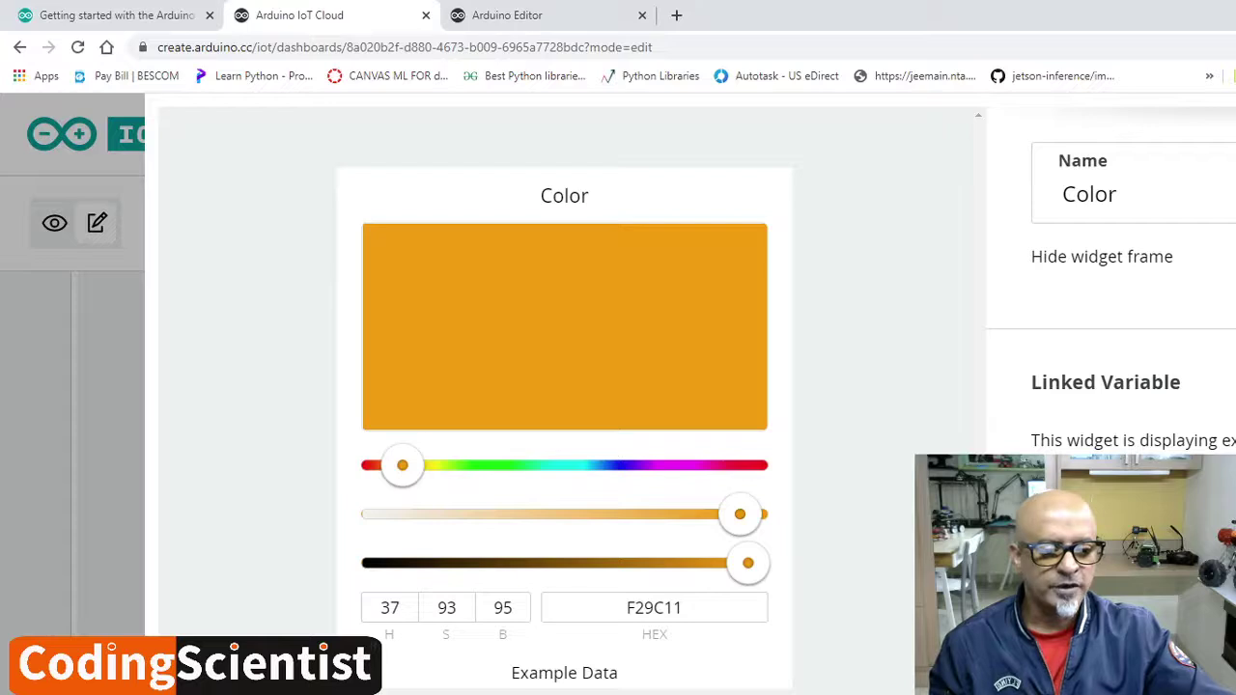
{"action": "key", "text": "Escape"}
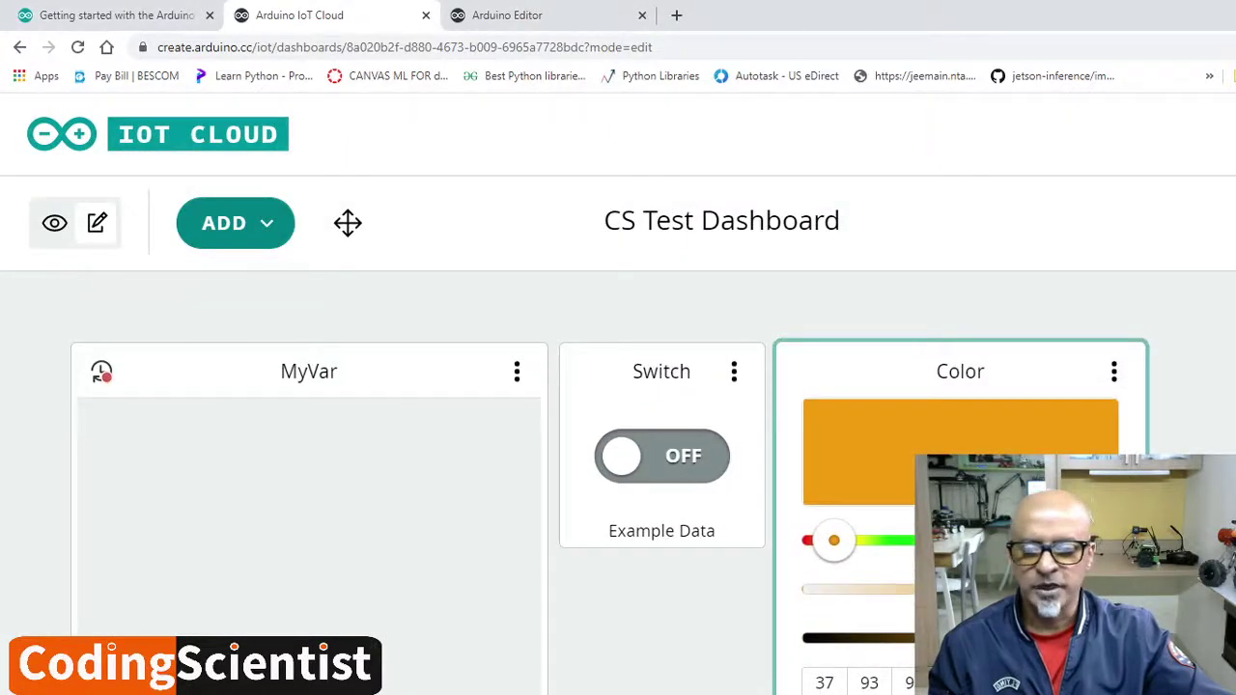
Step: Add a Chart widget from the end of the widget list, keeping its default settings
{"action": "left_click", "coordinate": [261, 232]}
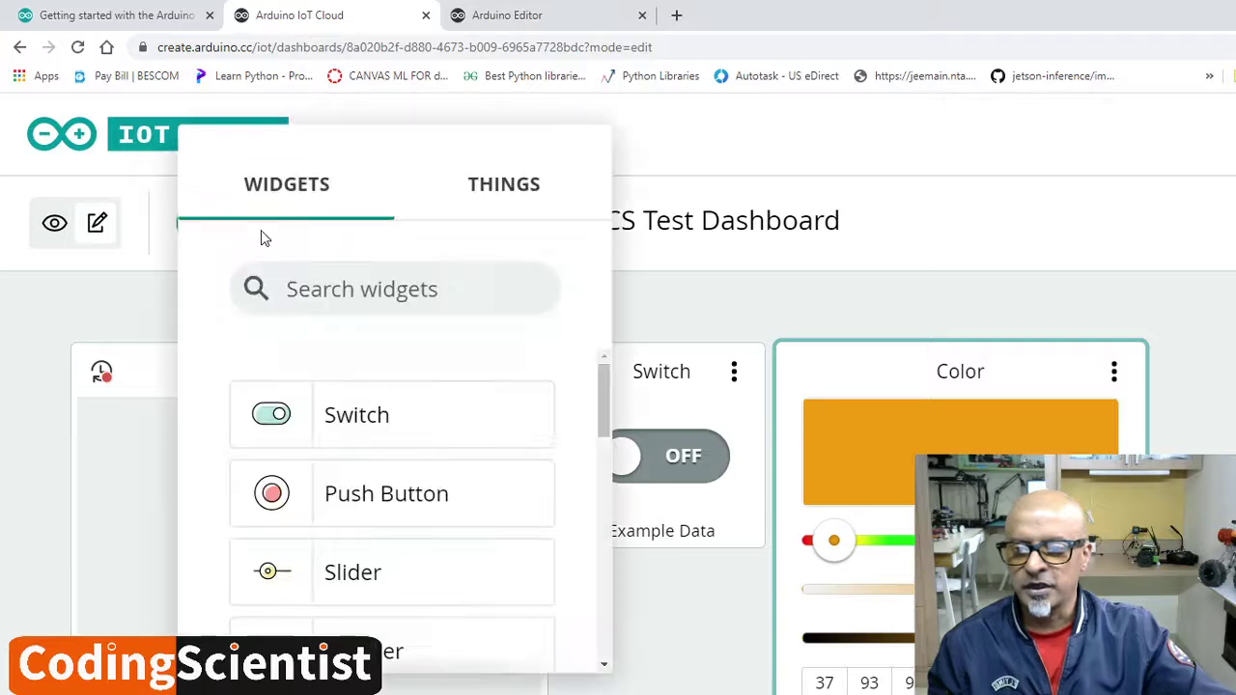
{"action": "scroll", "coordinate": [374, 407], "scroll_direction": "down", "scroll_amount": 5}
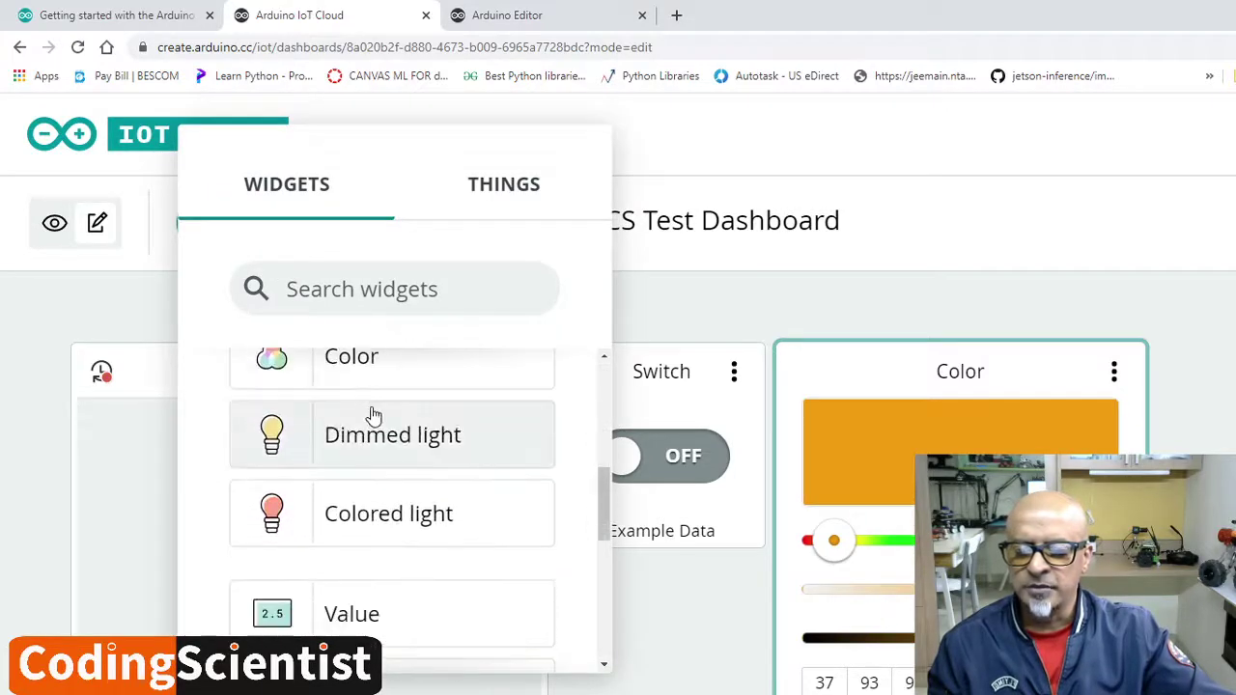
{"action": "scroll", "coordinate": [374, 415], "scroll_direction": "down", "scroll_amount": 4}
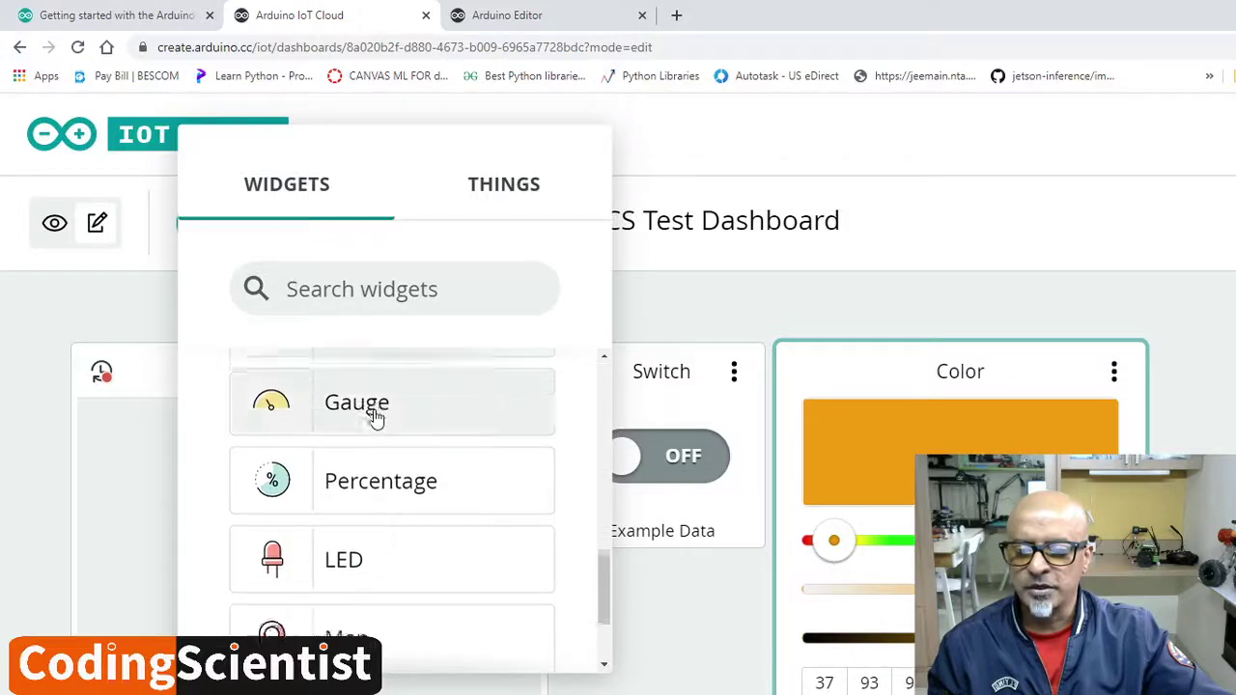
{"action": "scroll", "coordinate": [374, 415], "scroll_direction": "down", "scroll_amount": 2}
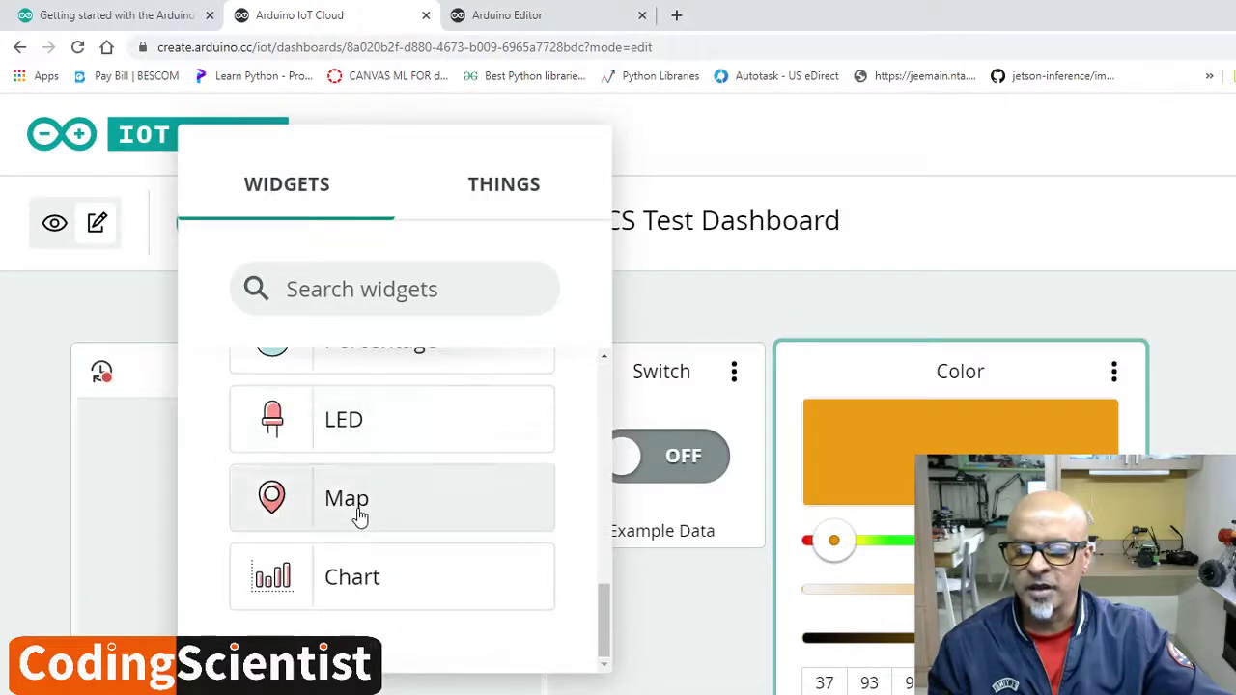
{"action": "left_click", "coordinate": [377, 582]}
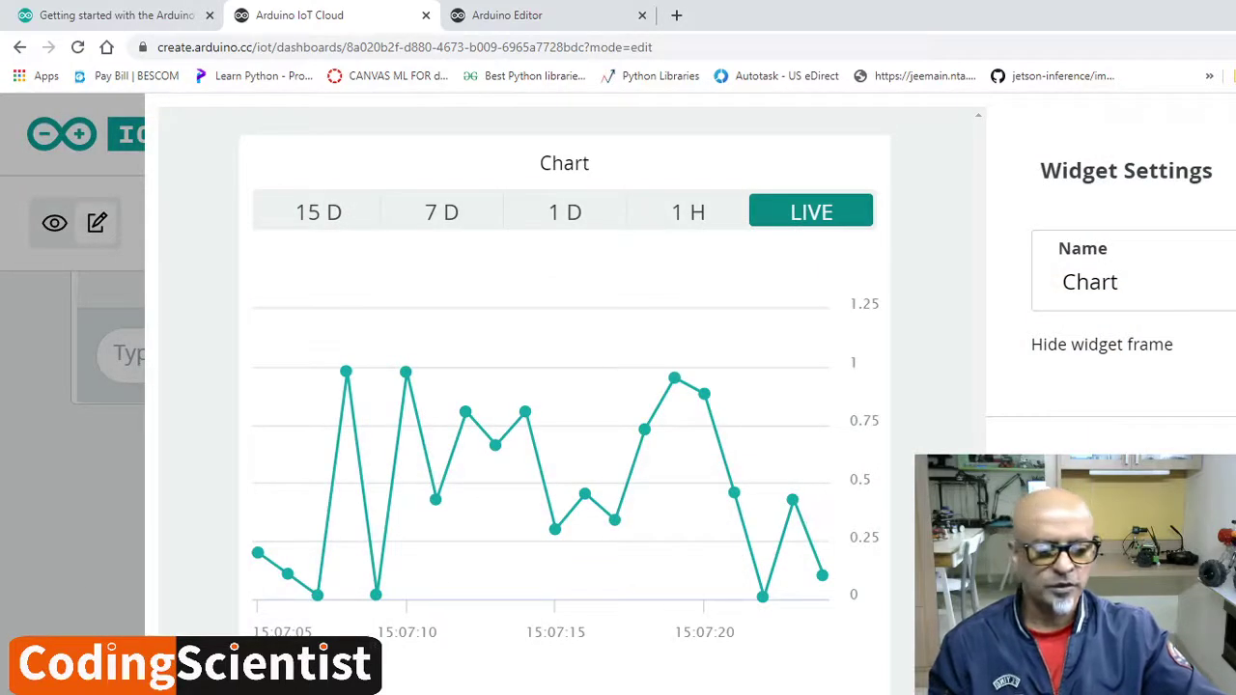
{"action": "key", "text": "Escape"}
{"action": "scroll", "coordinate": [606, 483], "scroll_direction": "up", "scroll_amount": 6}
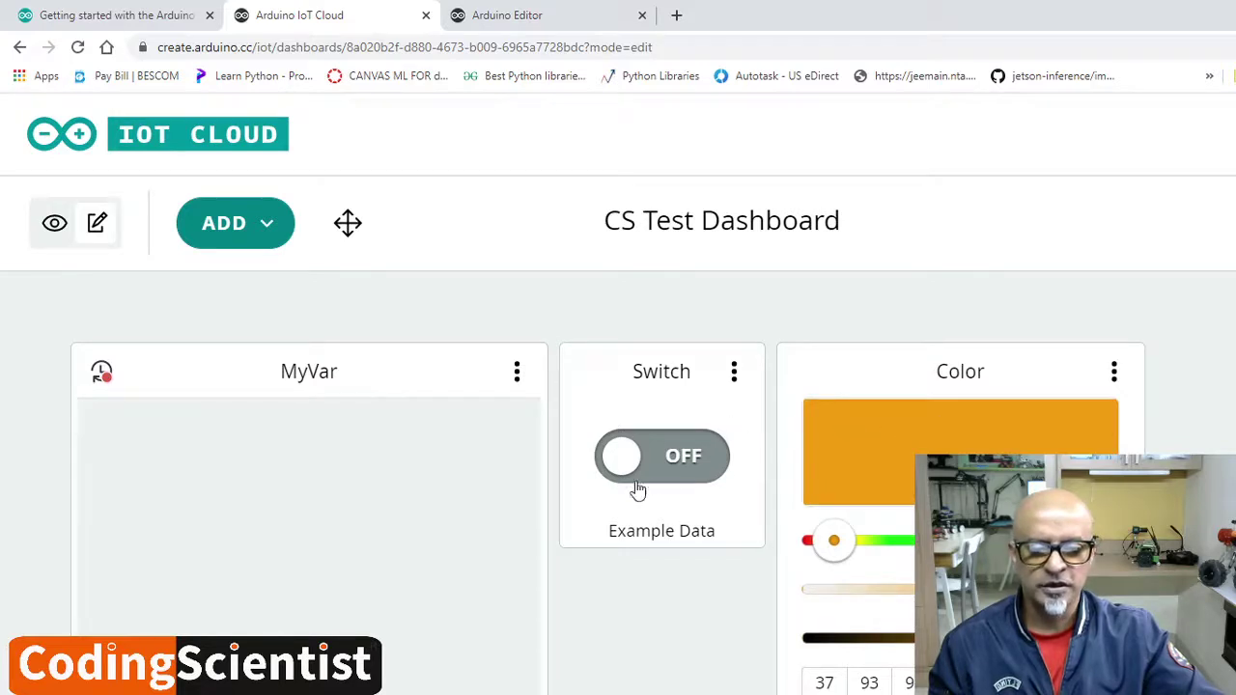
Step: Toggle the Switch widget on and off several times to try it out, leaving it ON
{"action": "left_click", "coordinate": [662, 460]}
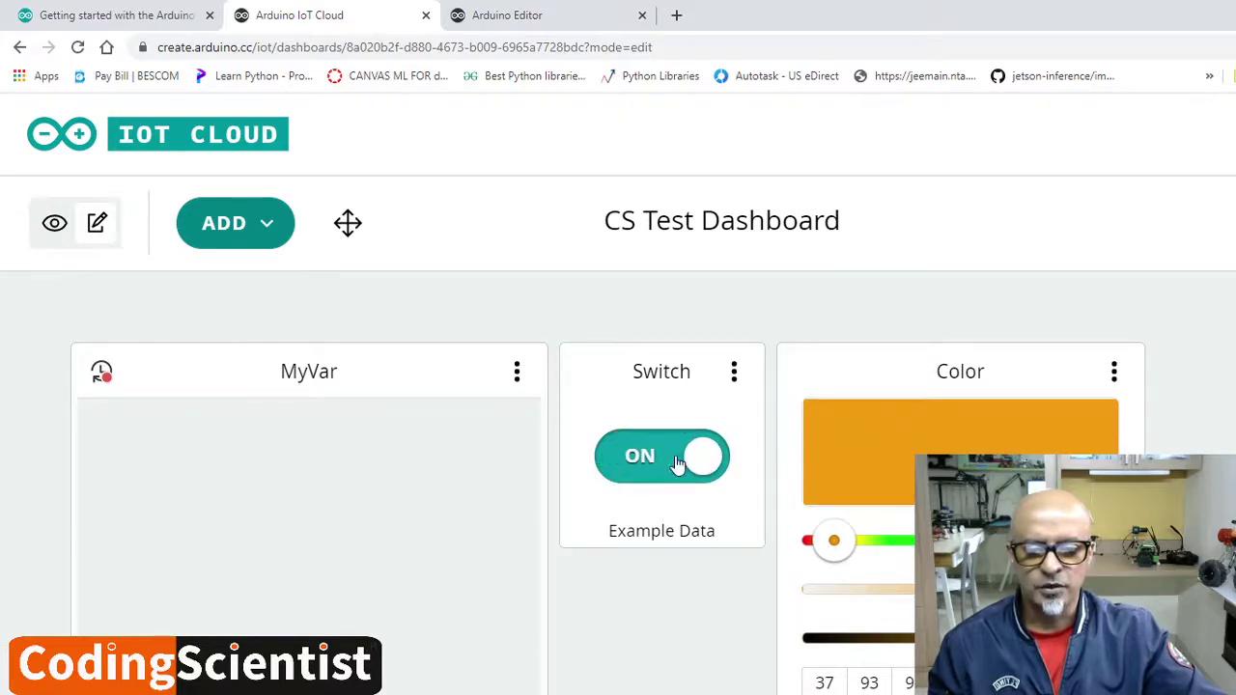
{"action": "left_click", "coordinate": [676, 464]}
{"action": "left_click", "coordinate": [664, 466]}
{"action": "left_click", "coordinate": [664, 465]}
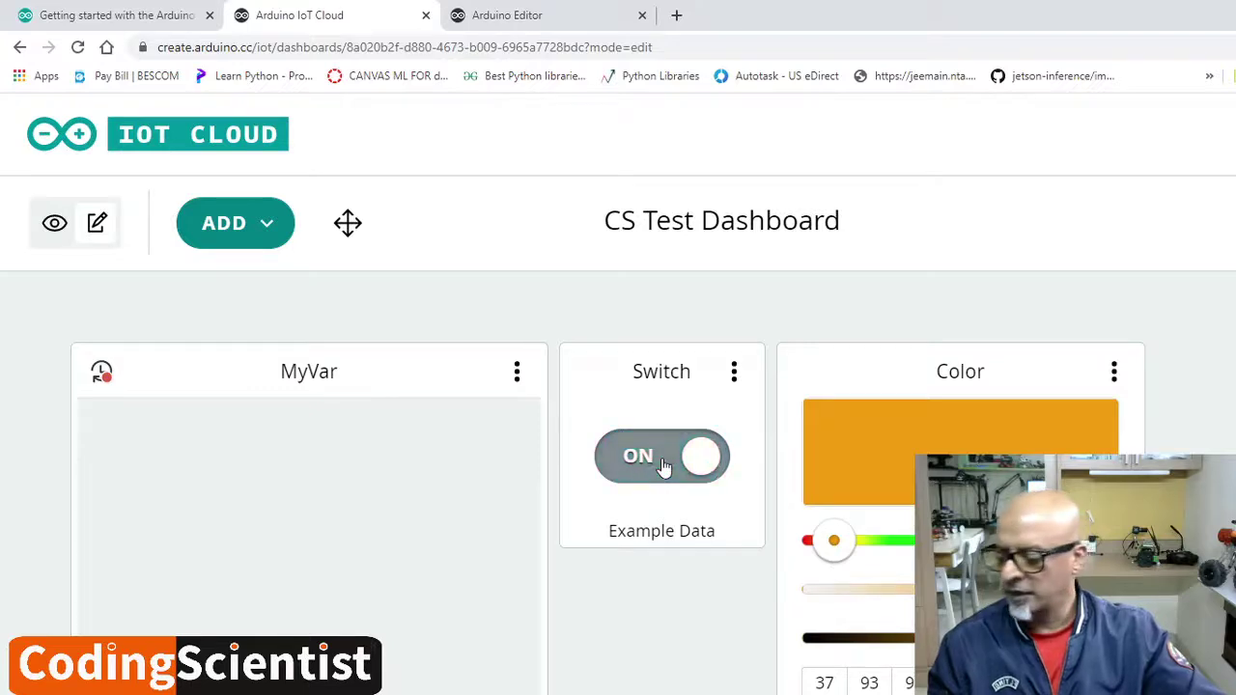
{"action": "left_click", "coordinate": [665, 466]}
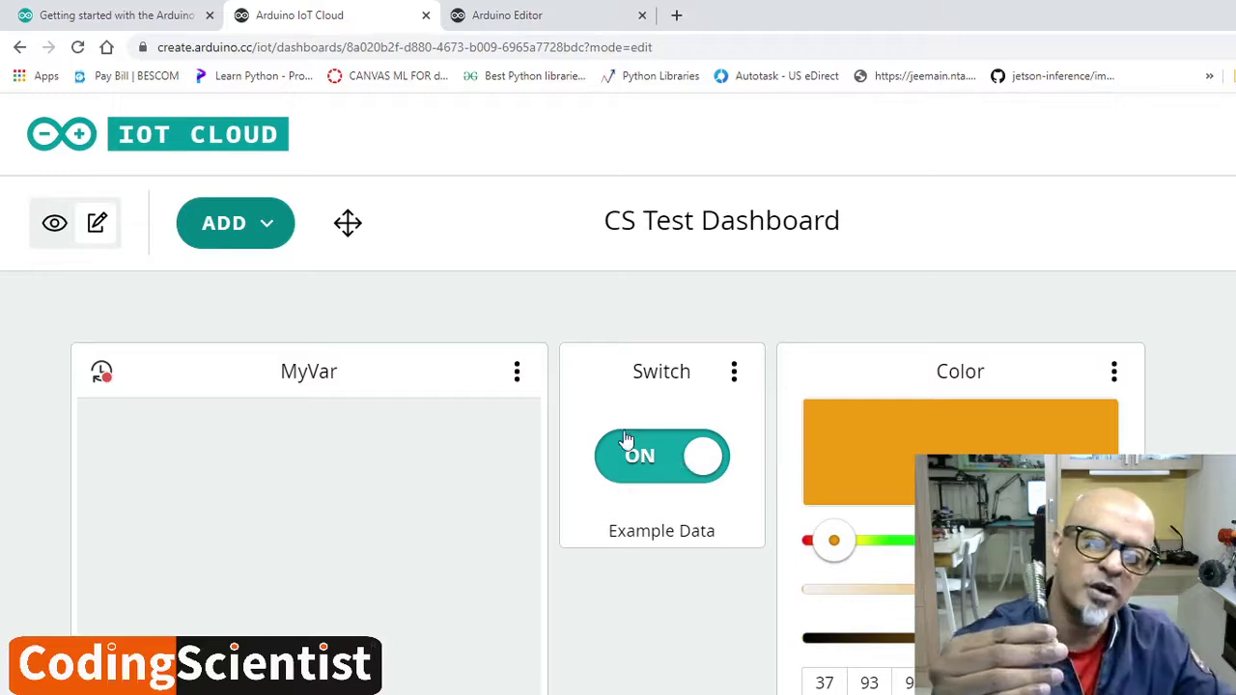
{"action": "left_click", "coordinate": [661, 457]}
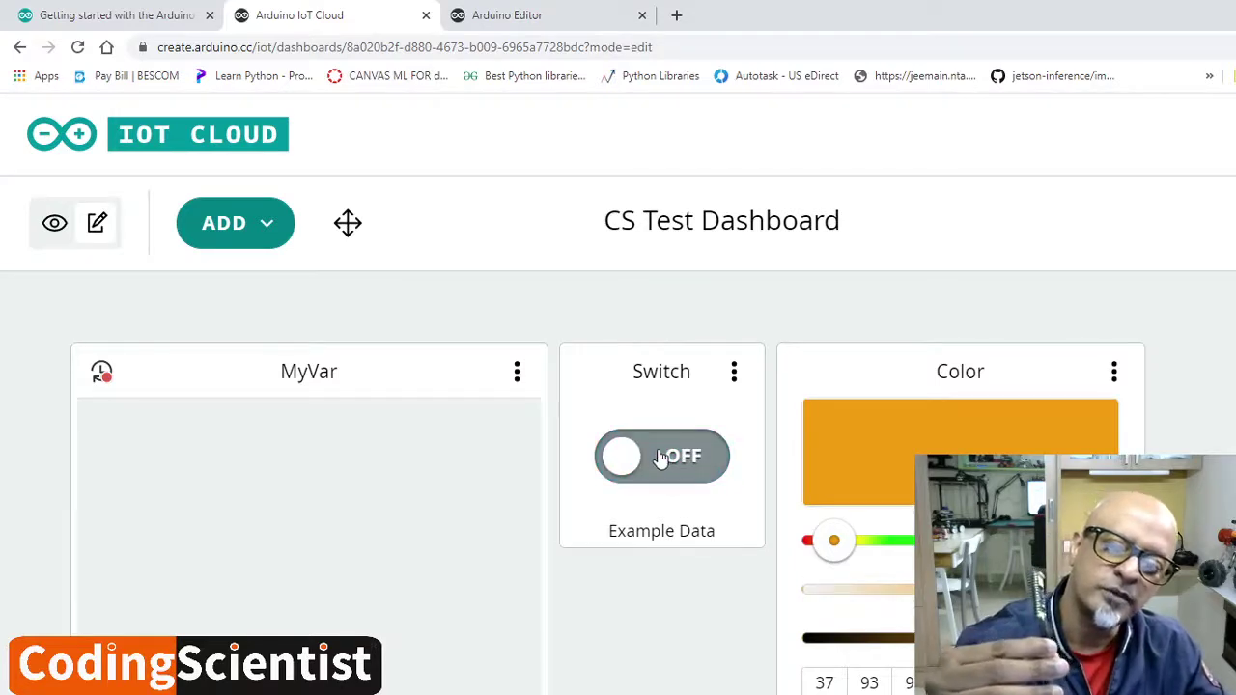
{"action": "left_click", "coordinate": [660, 458]}
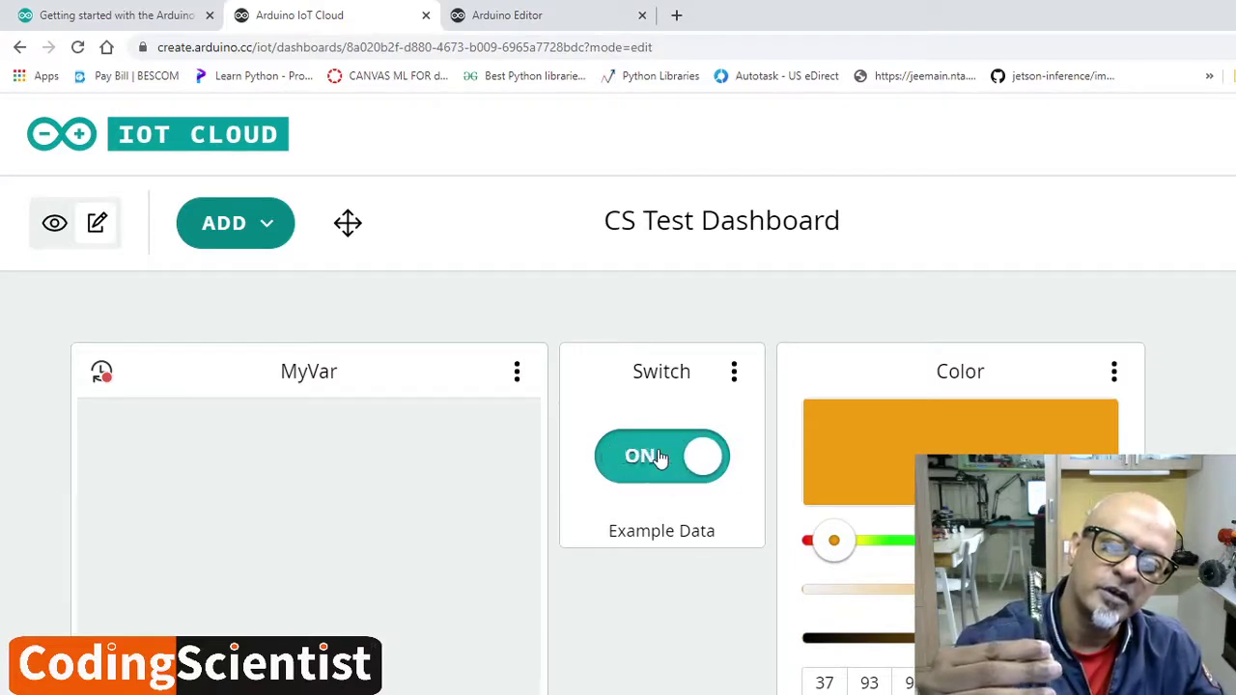
Step: Toggle the Switch widget off and on again, and look over the Chart widget's live example data
{"action": "left_click", "coordinate": [660, 458]}
{"action": "left_click", "coordinate": [660, 457]}
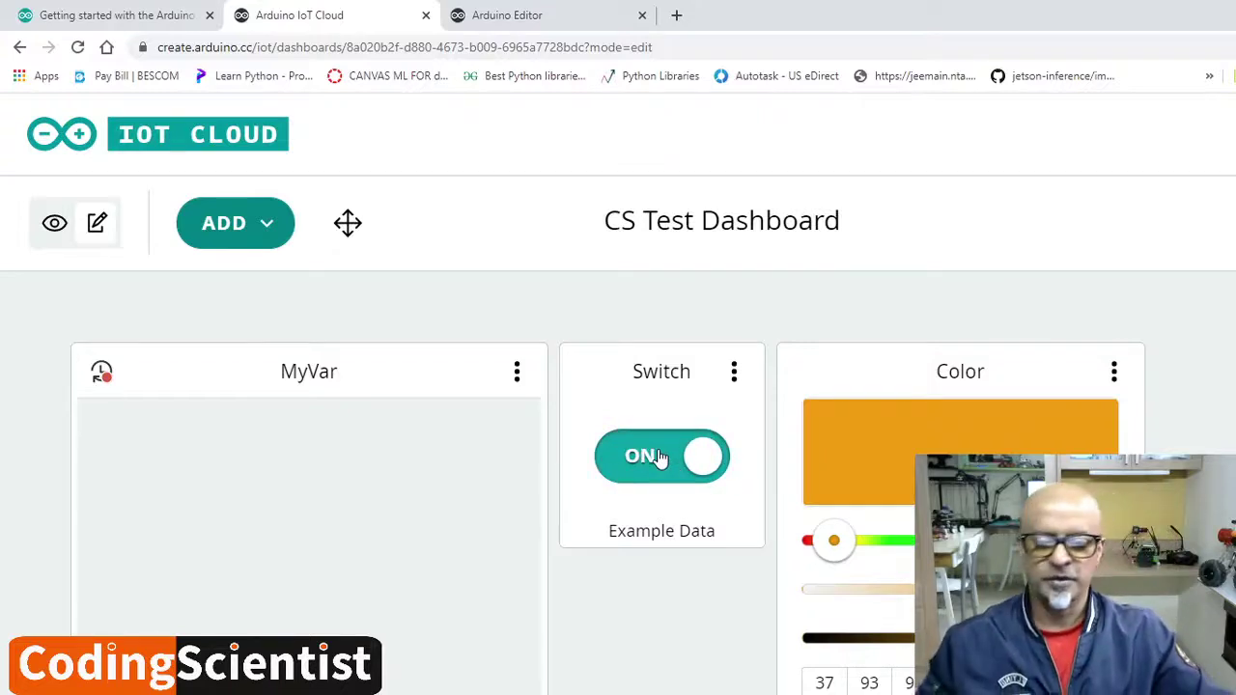
{"action": "scroll", "coordinate": [617, 483], "scroll_direction": "down", "scroll_amount": 6}
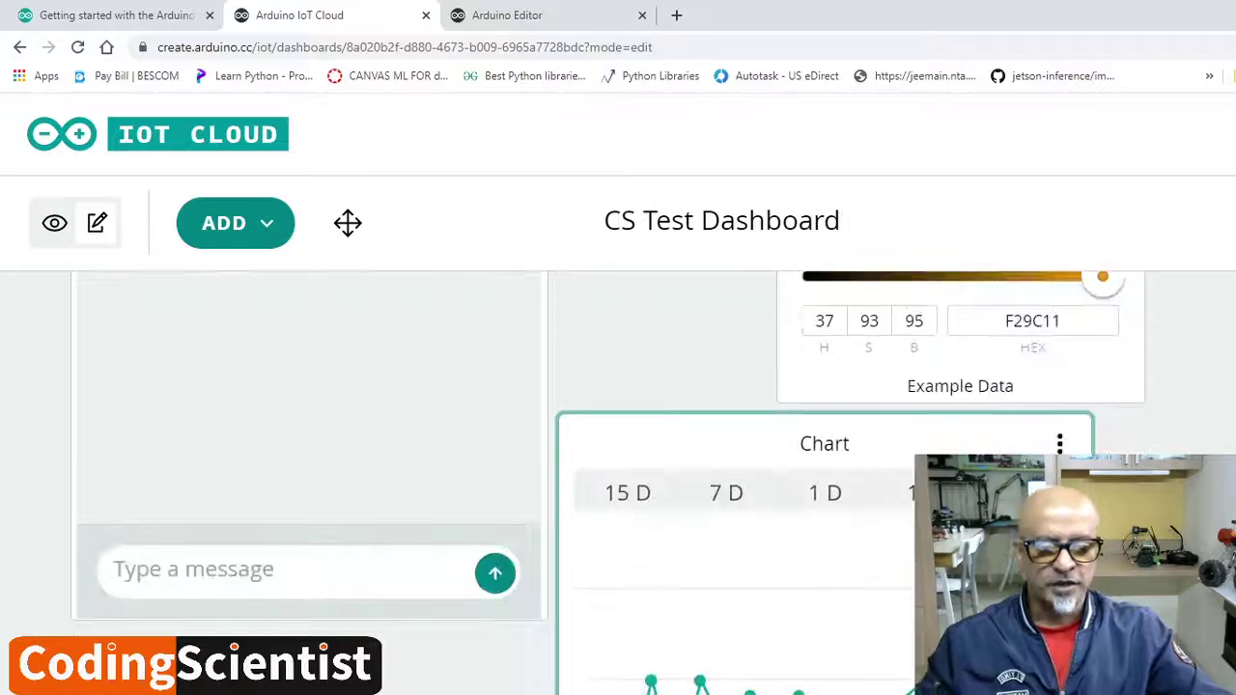
{"action": "scroll", "coordinate": [618, 483], "scroll_direction": "up", "scroll_amount": 1}
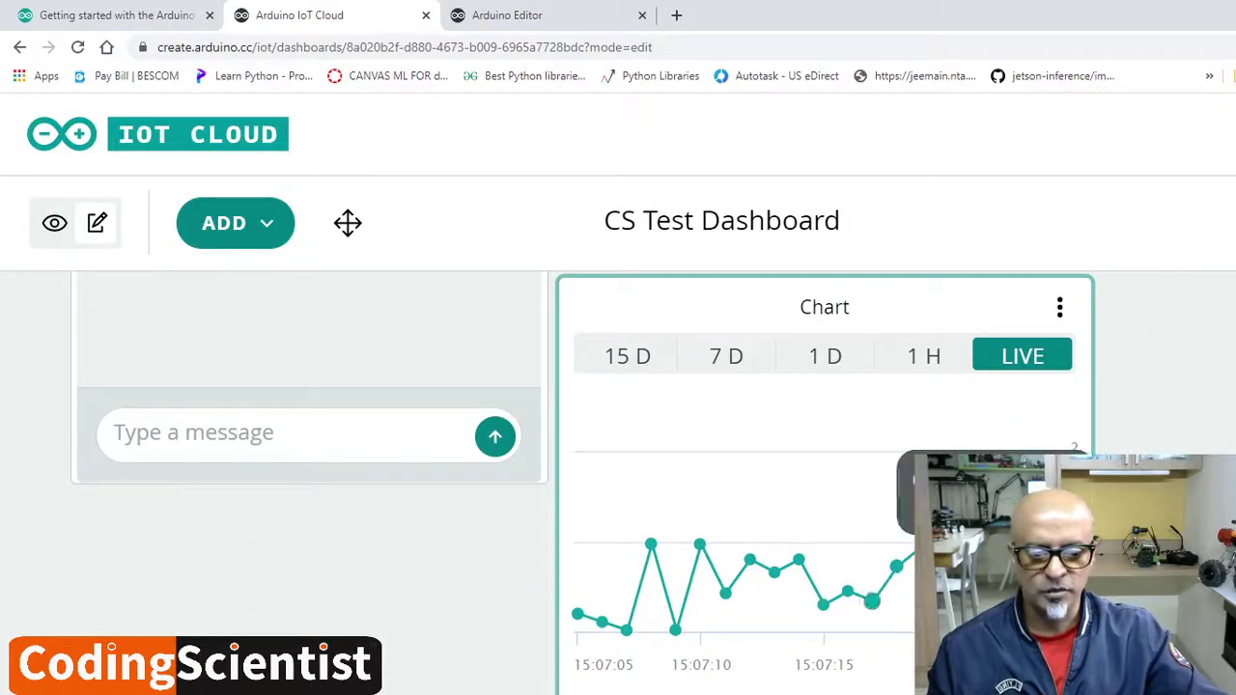
{"action": "scroll", "coordinate": [825, 483], "scroll_direction": "down", "scroll_amount": 1}
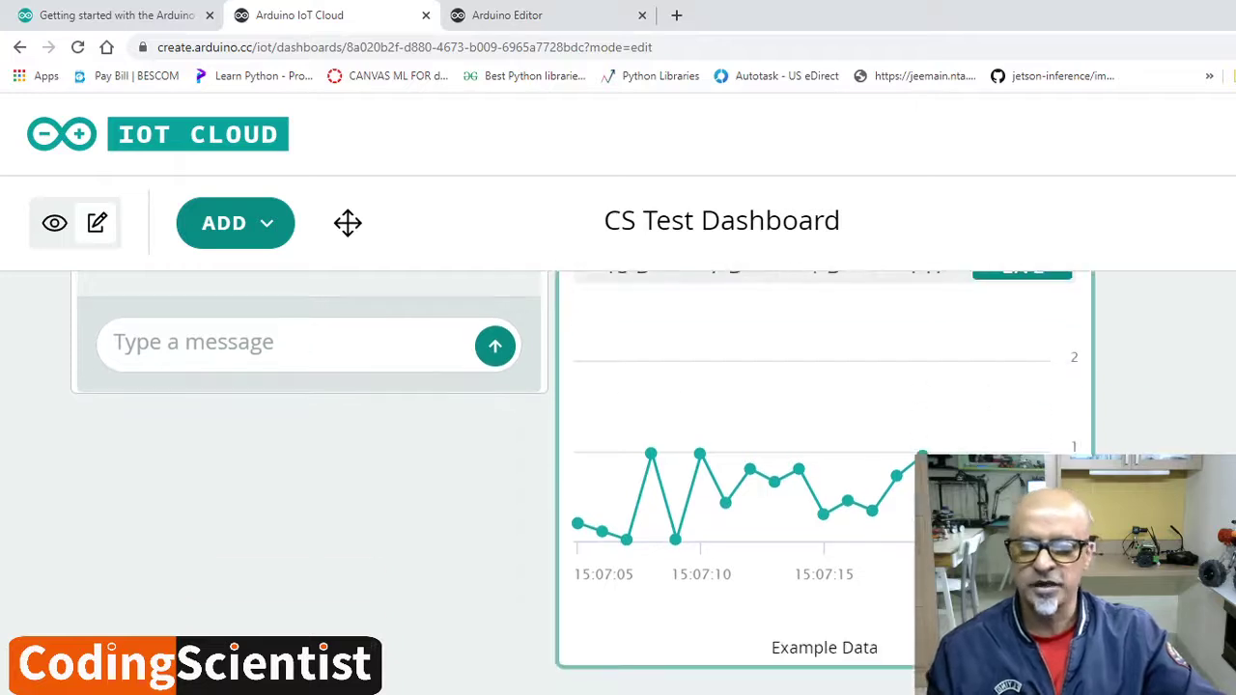
{"action": "scroll", "coordinate": [618, 483], "scroll_direction": "up", "scroll_amount": 6}
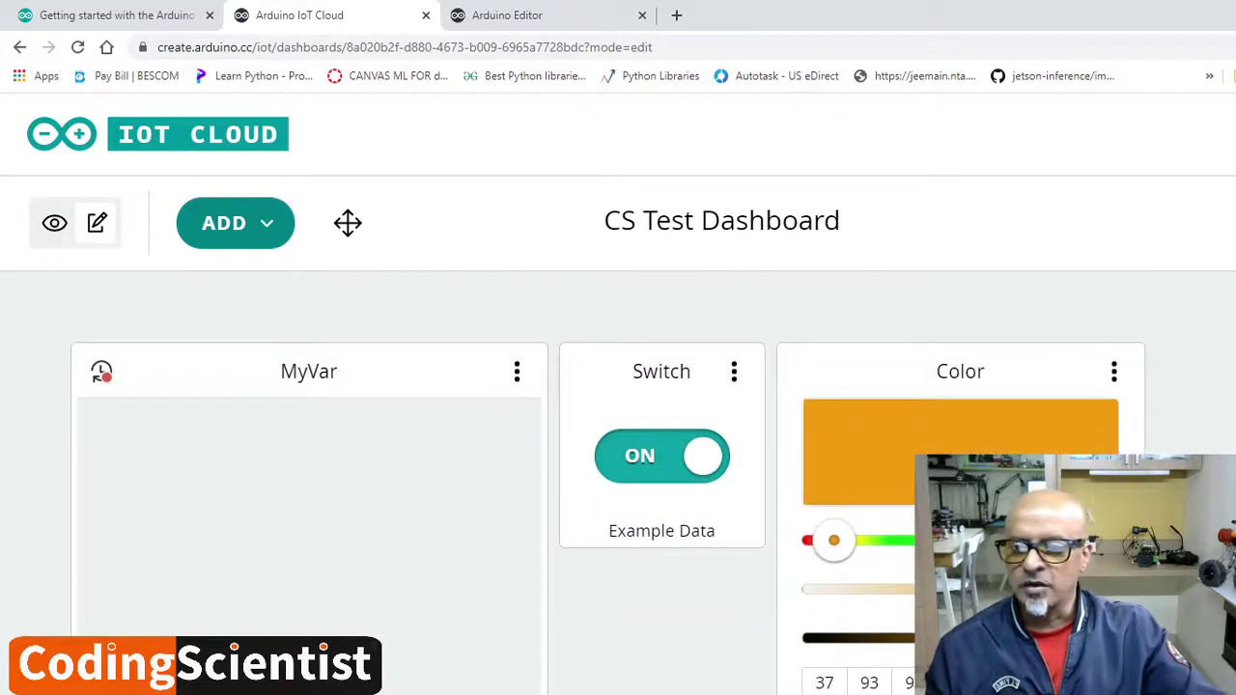
Step: Browse the list of available widgets down to Gauge and Percentage, and close it without adding any
{"action": "left_click", "coordinate": [270, 236]}
{"action": "scroll", "coordinate": [489, 474], "scroll_direction": "down", "scroll_amount": 4}
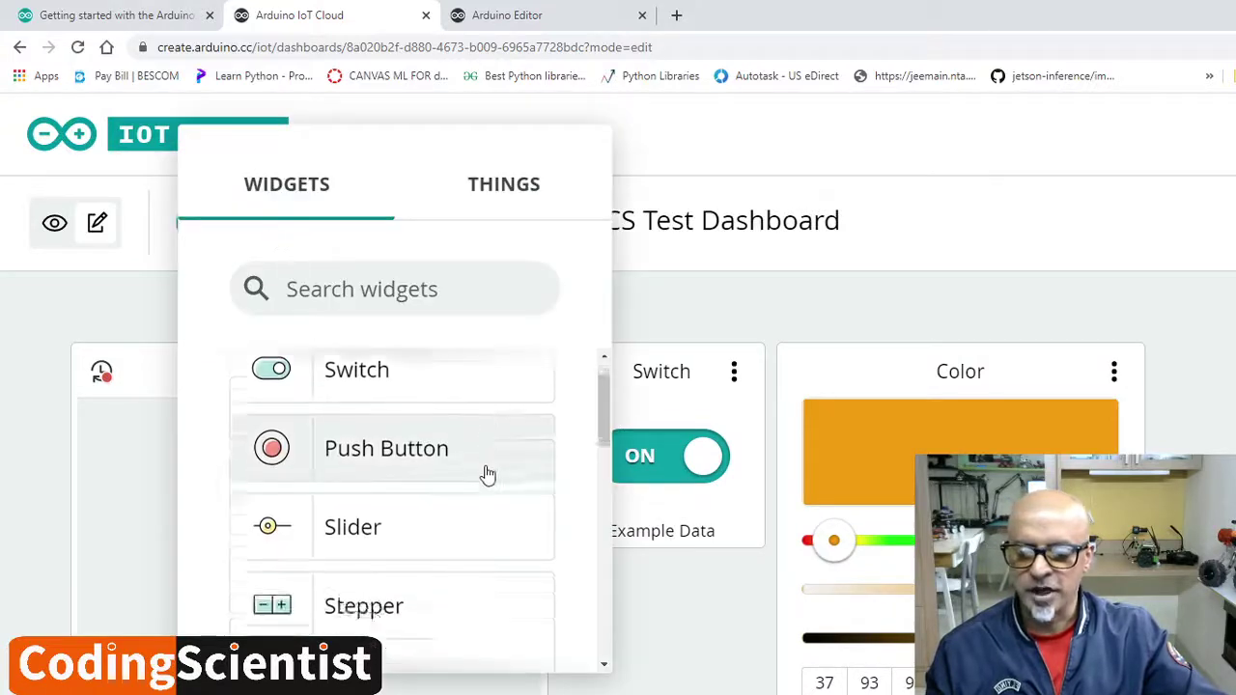
{"action": "scroll", "coordinate": [489, 474], "scroll_direction": "down", "scroll_amount": 3}
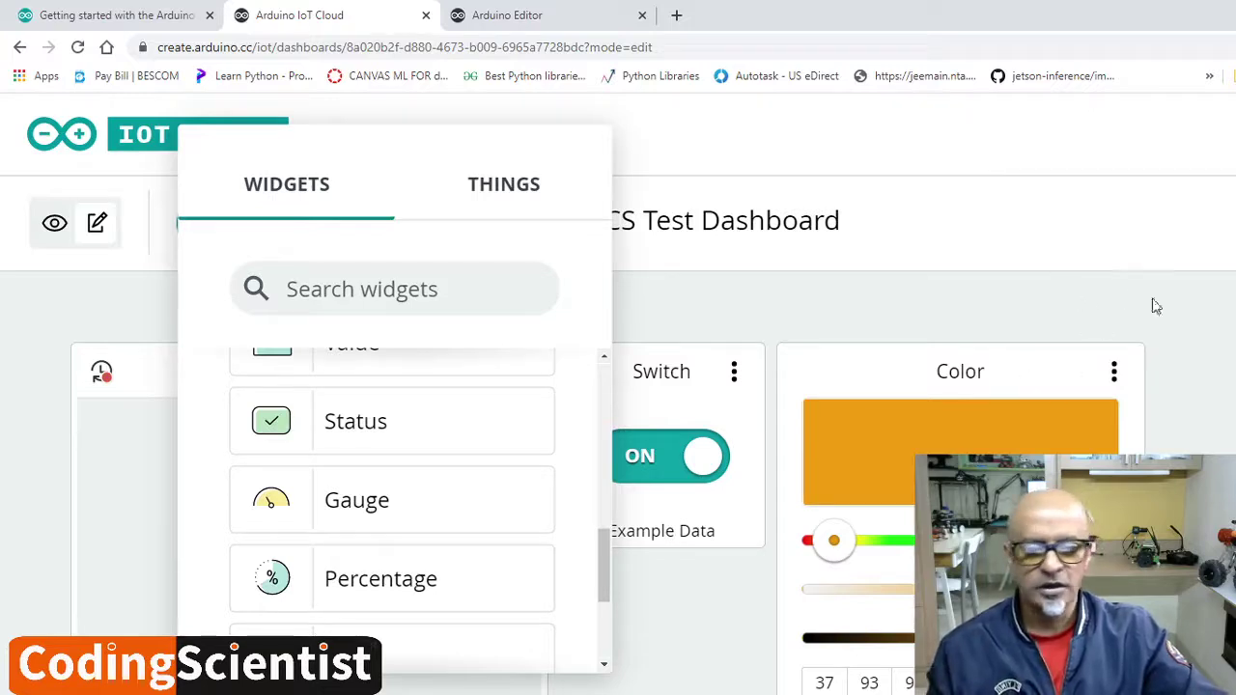
{"action": "key", "text": "Escape"}
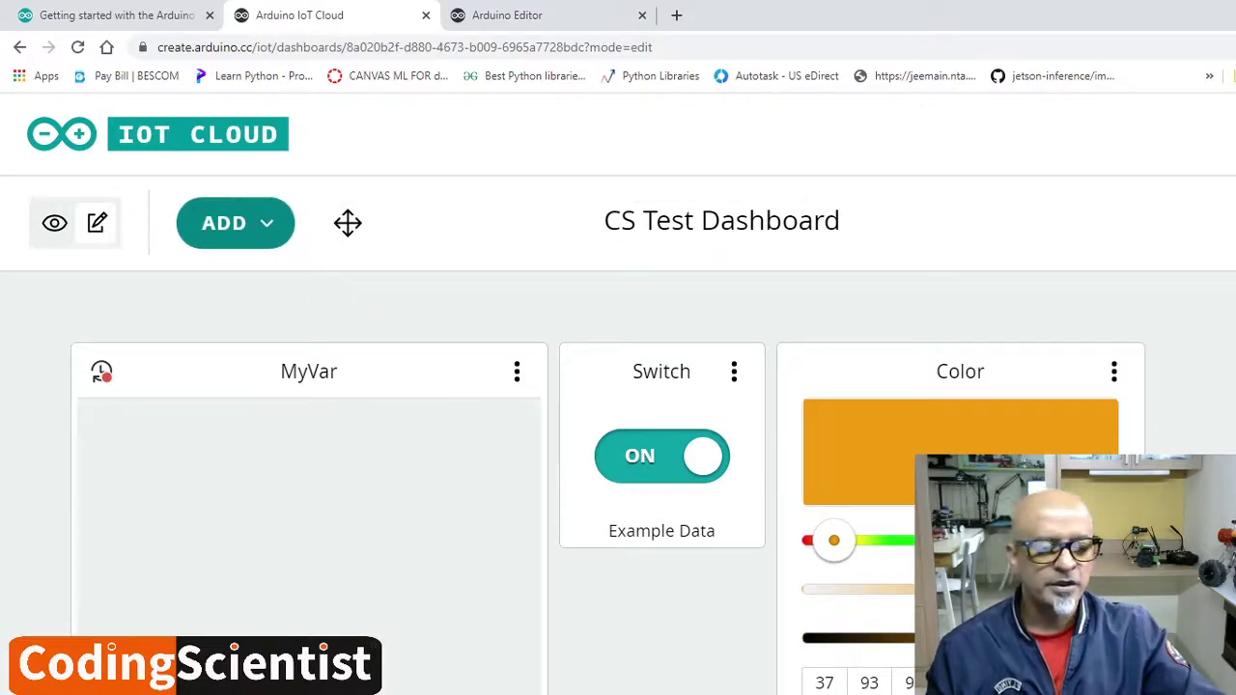
Step: Open the Integrations page and review its section on making custom IoT applications with an API key
{"action": "left_click", "coordinate": [1235, 134]}
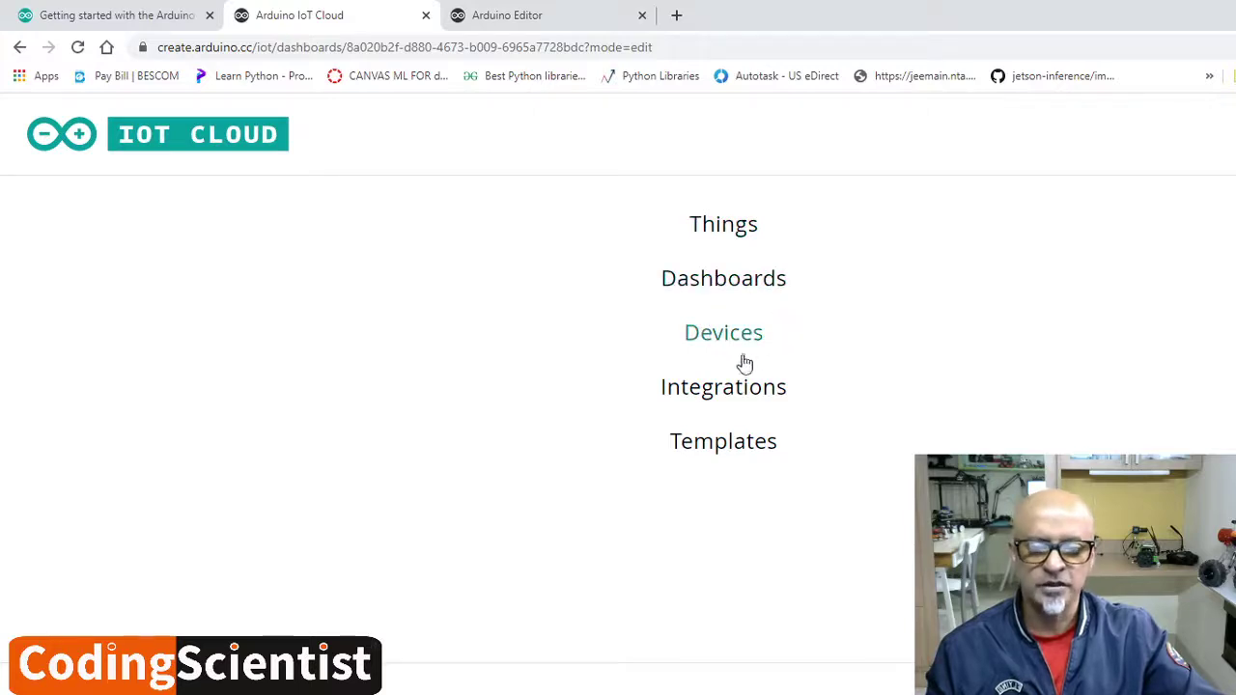
{"action": "left_click", "coordinate": [750, 404]}
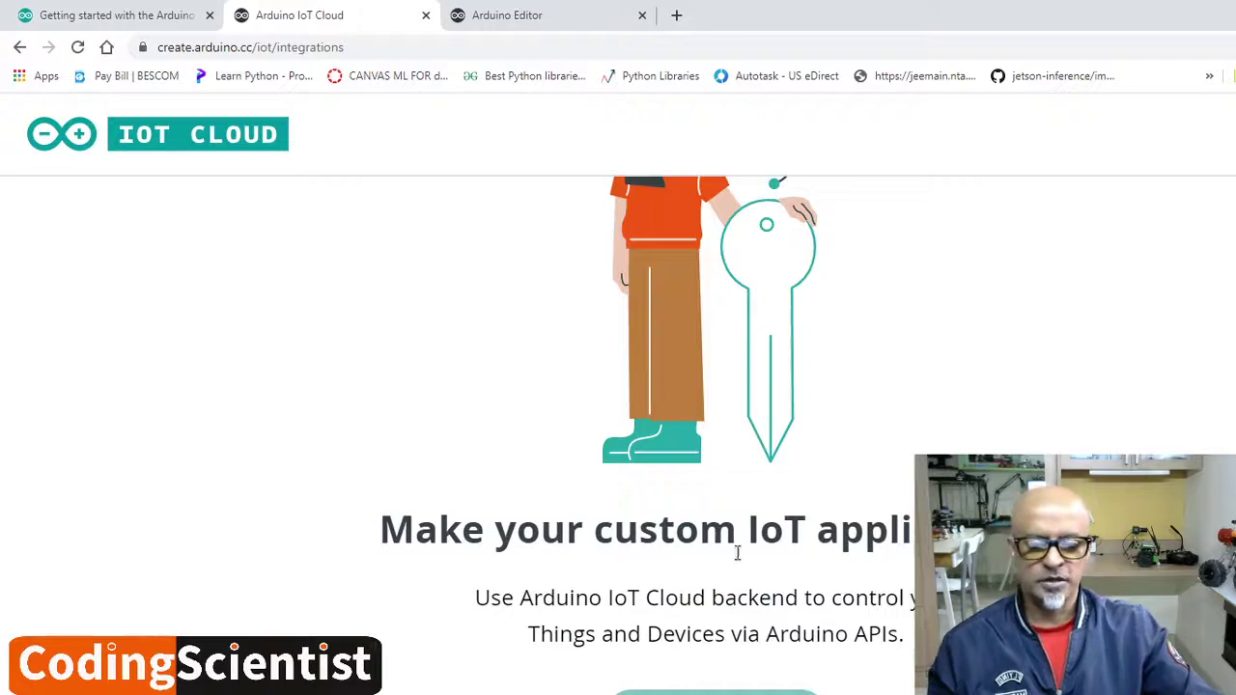
{"action": "scroll", "coordinate": [647, 435], "scroll_direction": "down", "scroll_amount": 1}
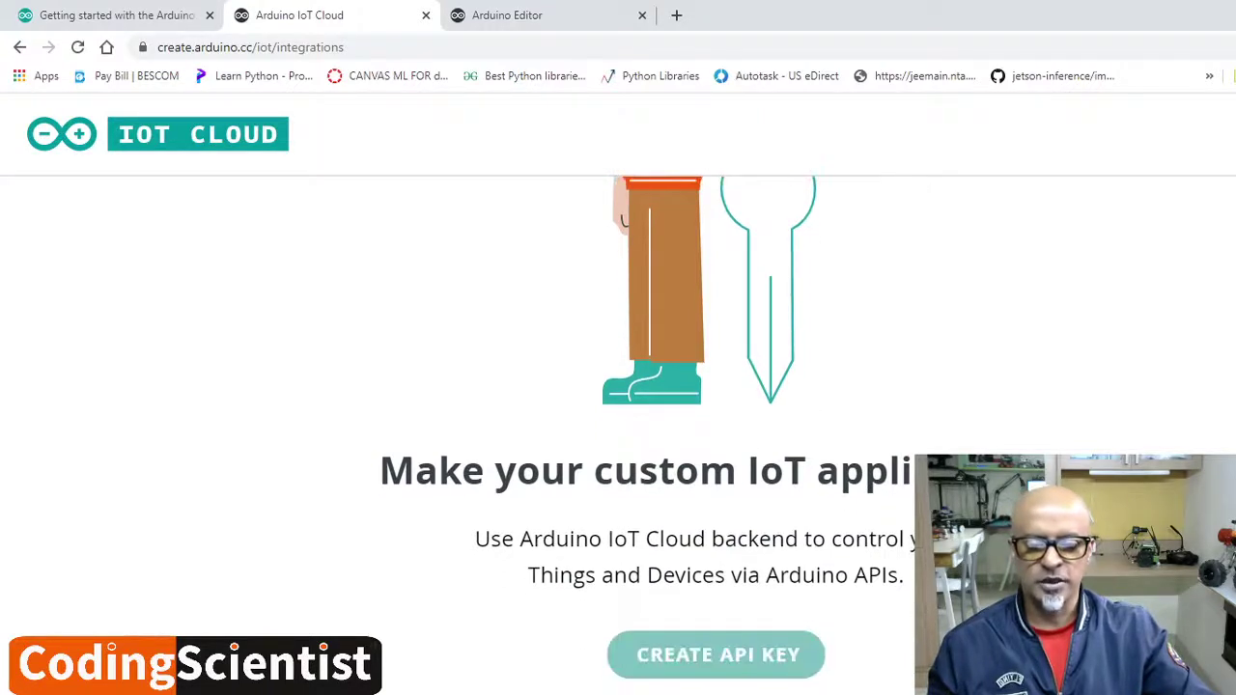
{"action": "mouse_move", "coordinate": [729, 664]}
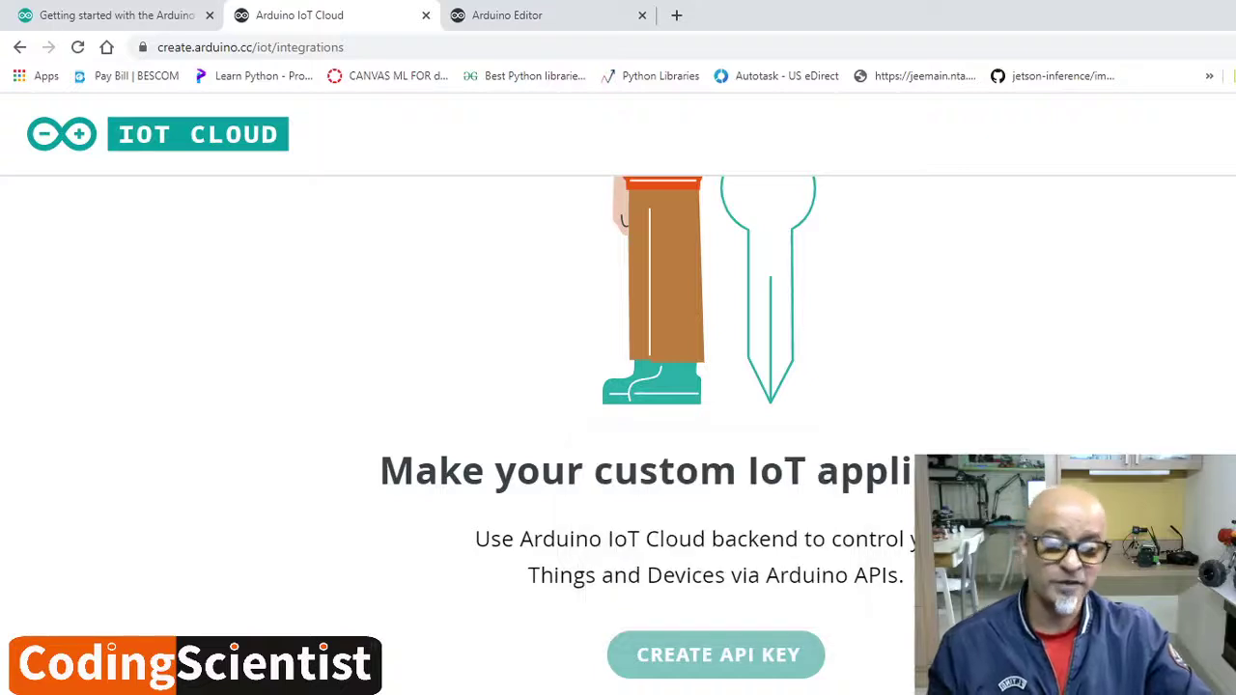
{"action": "scroll", "coordinate": [618, 386], "scroll_direction": "up", "scroll_amount": 1}
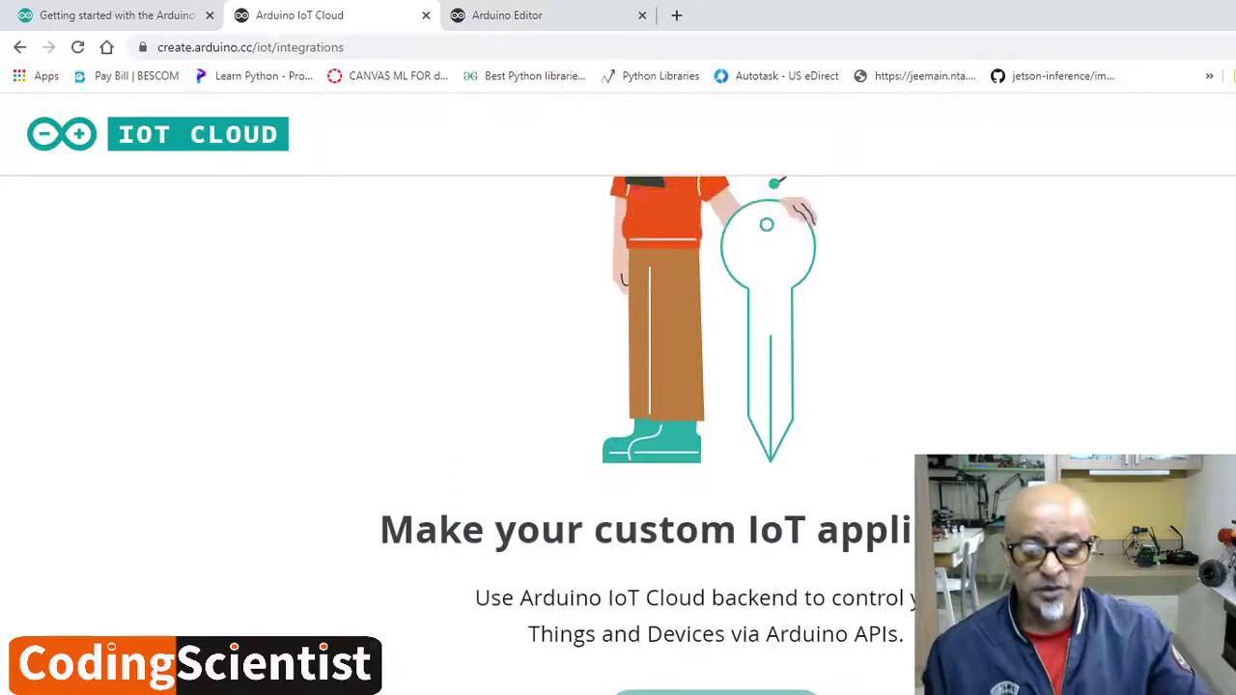